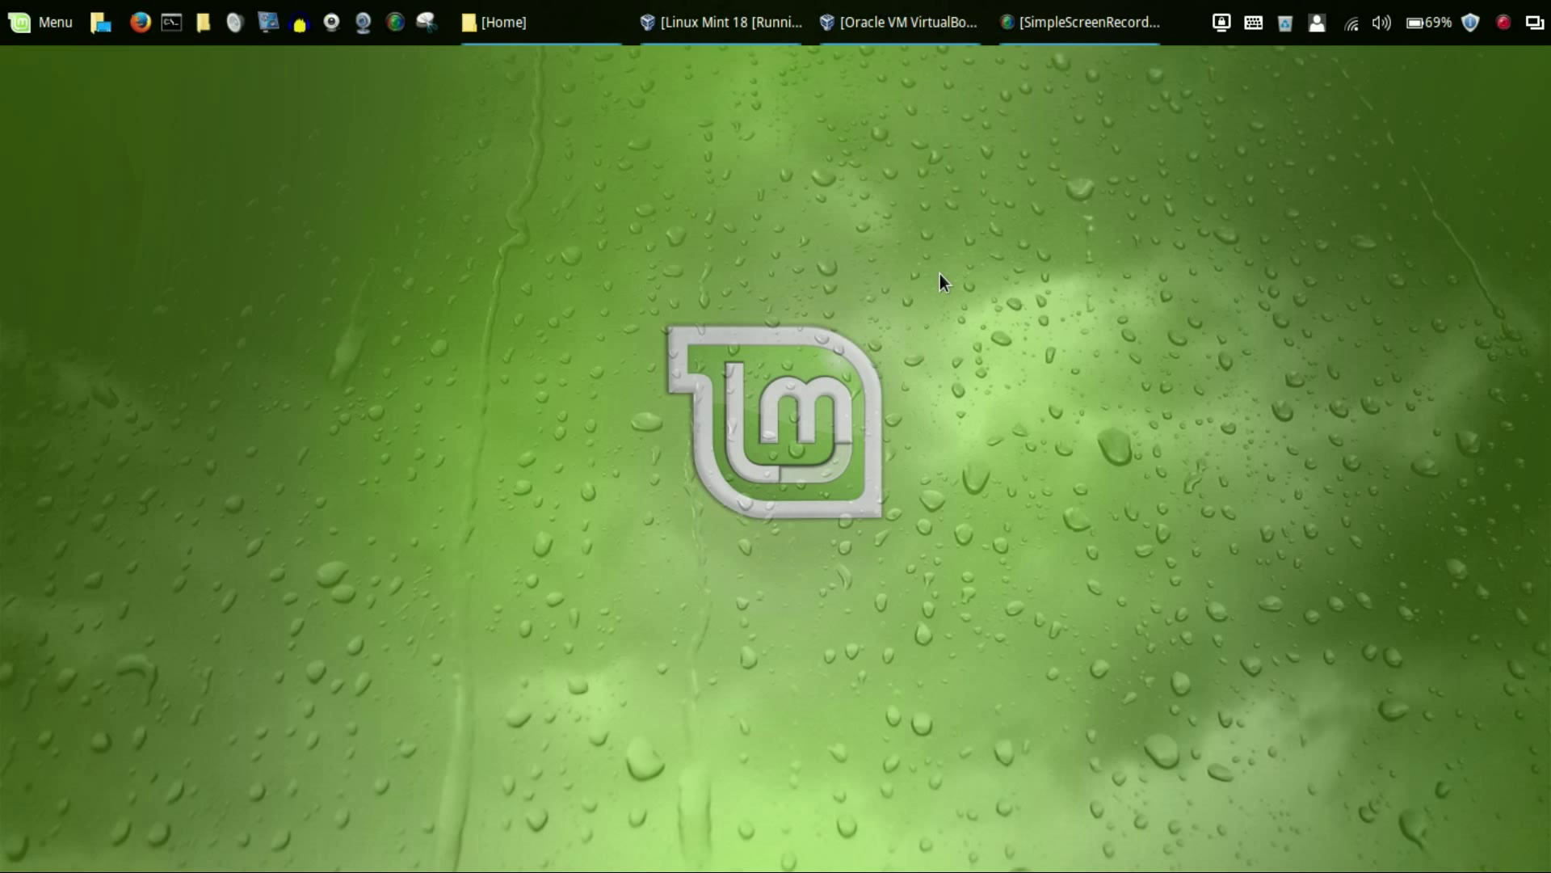
# Bring up the running Linux Mint 18 virtual machine and switch it to full-screen mode
pyautogui.click(917, 25)
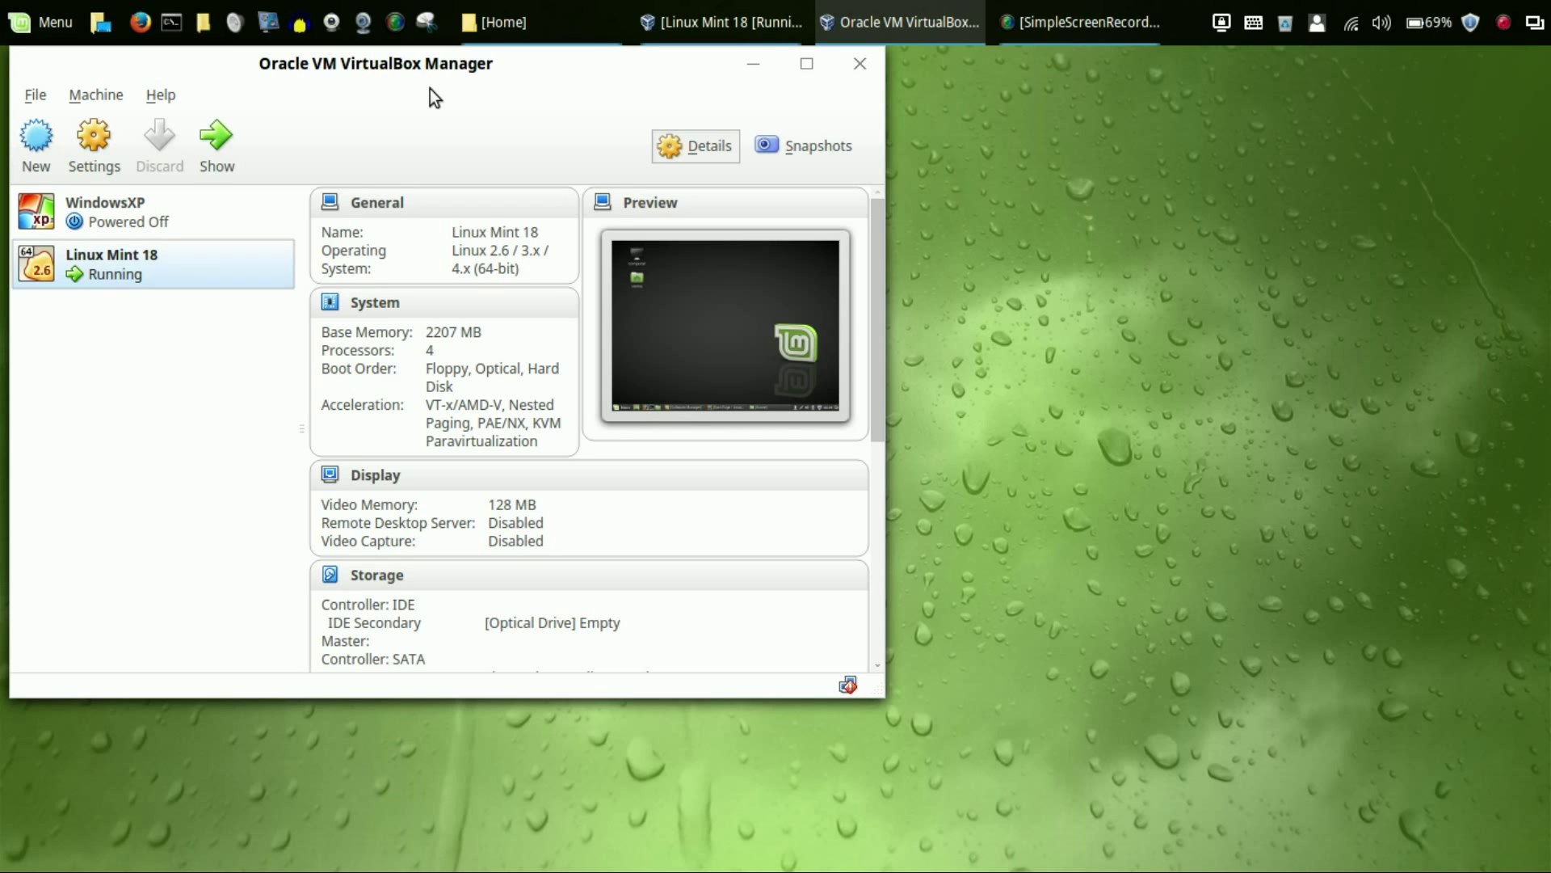
pyautogui.click(749, 68)
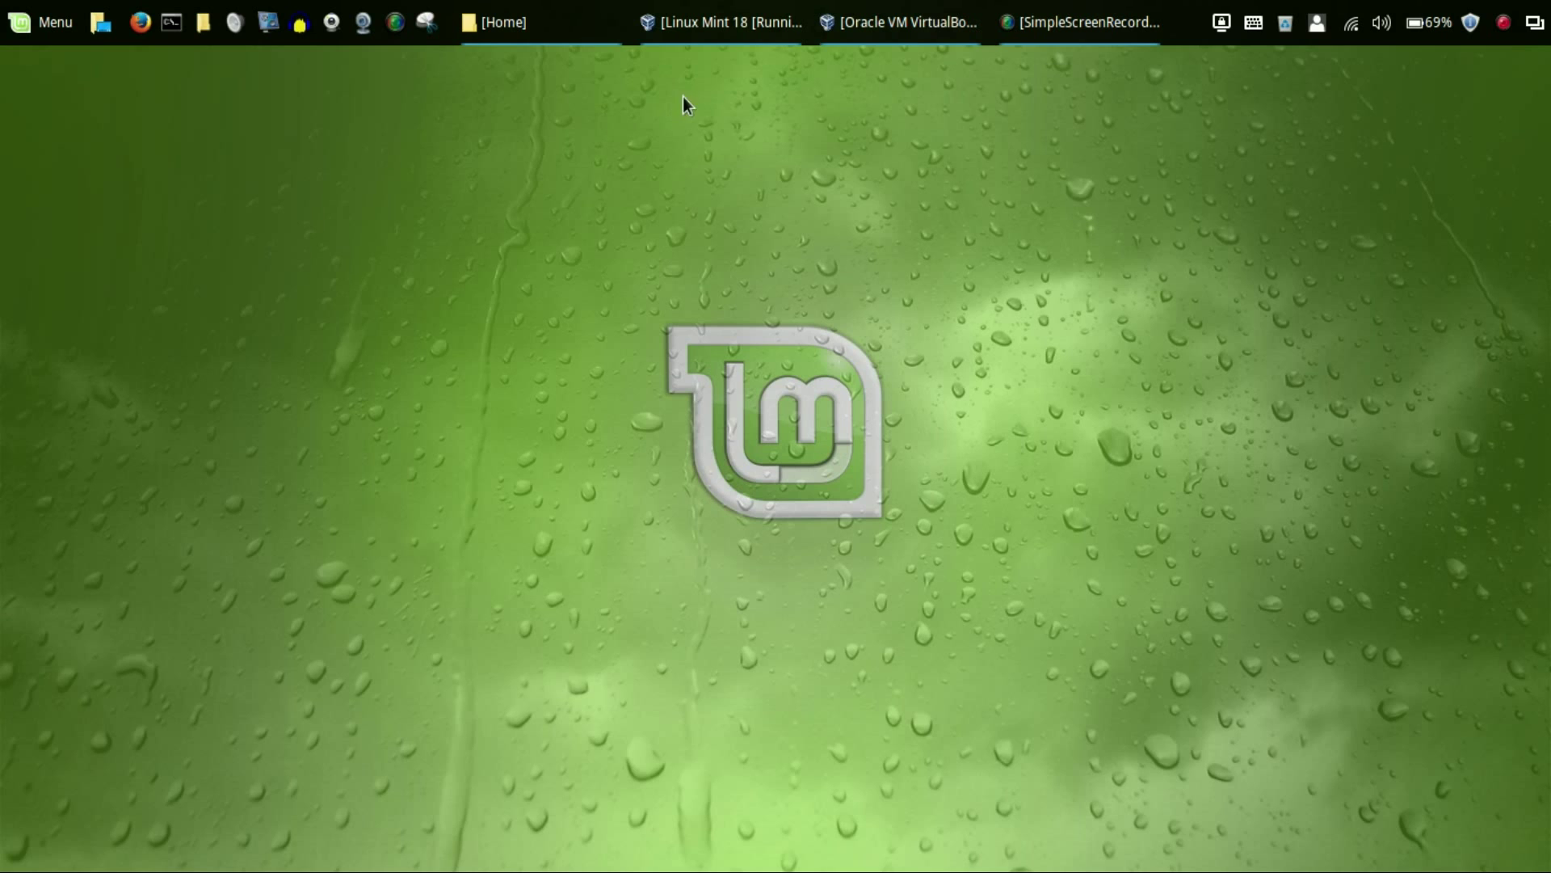
pyautogui.click(734, 28)
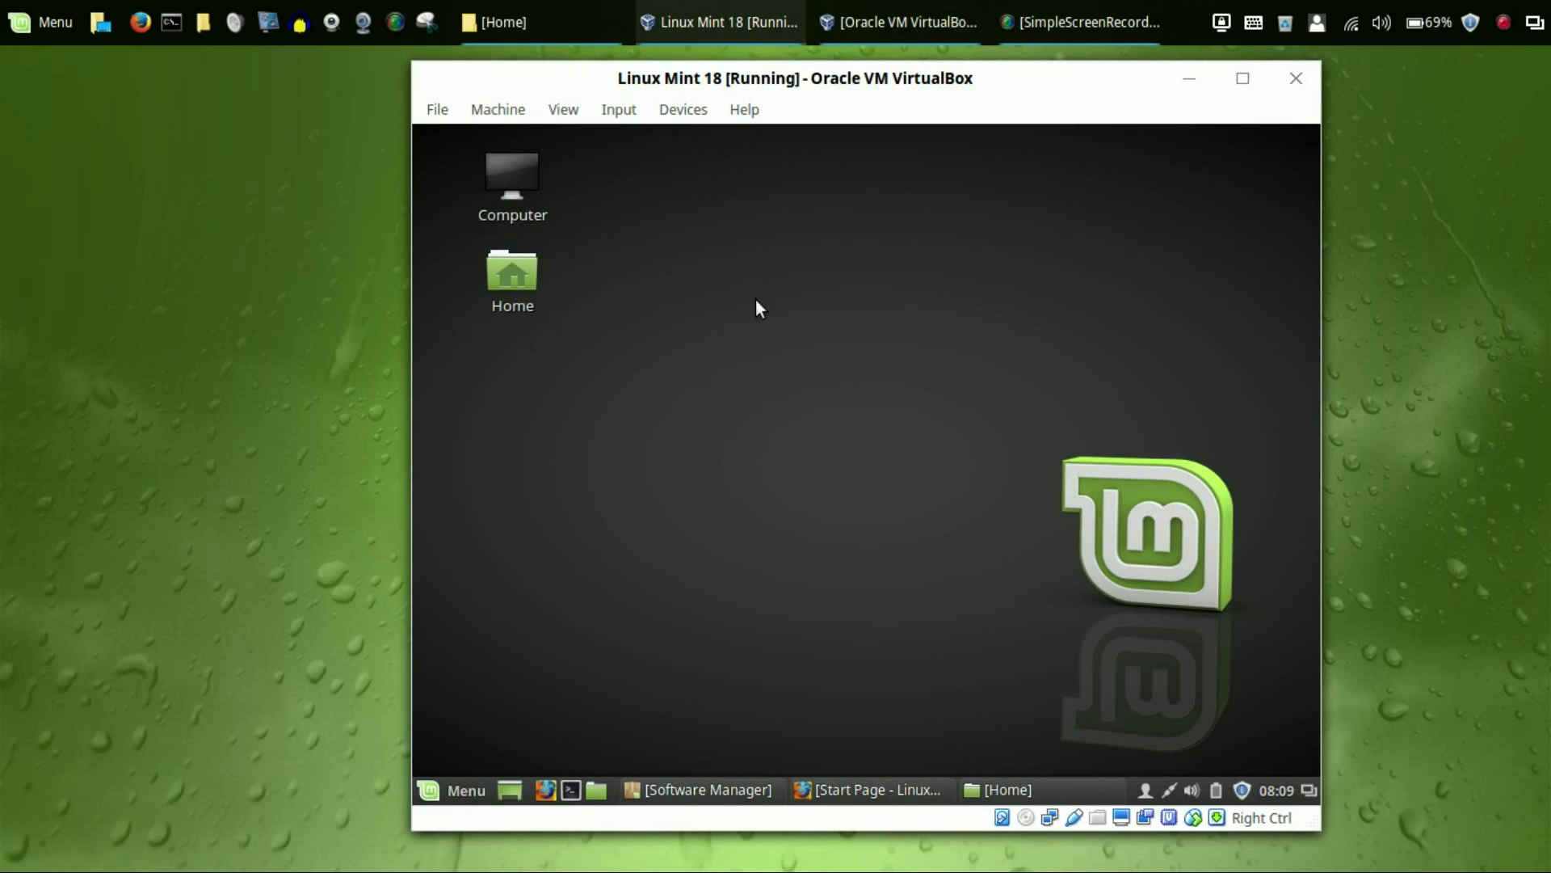
pyautogui.click(521, 115)
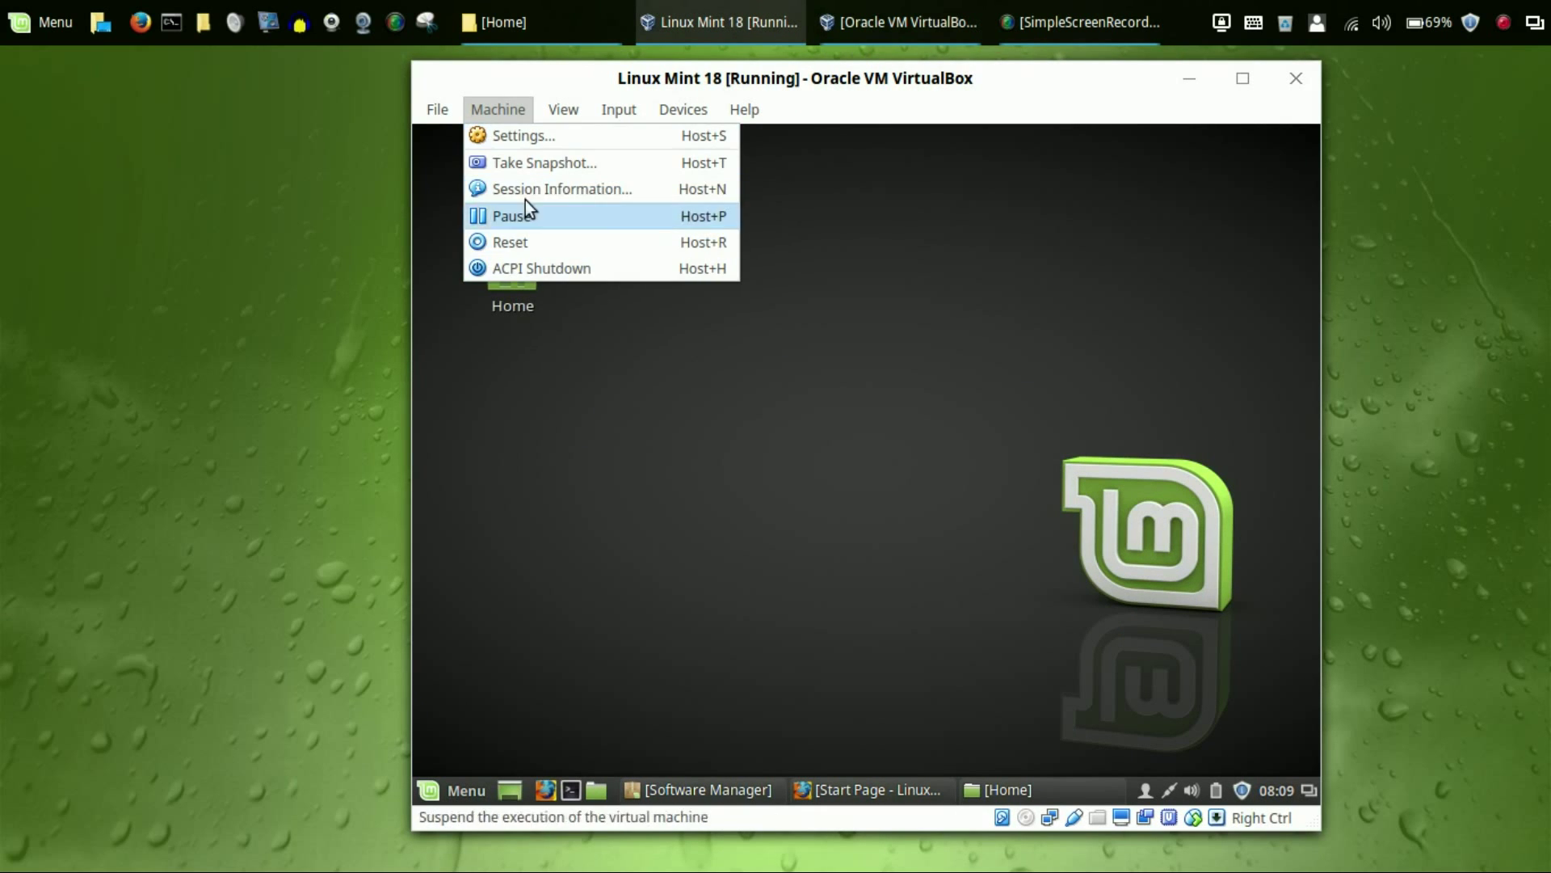
pyautogui.moveTo(555, 113)
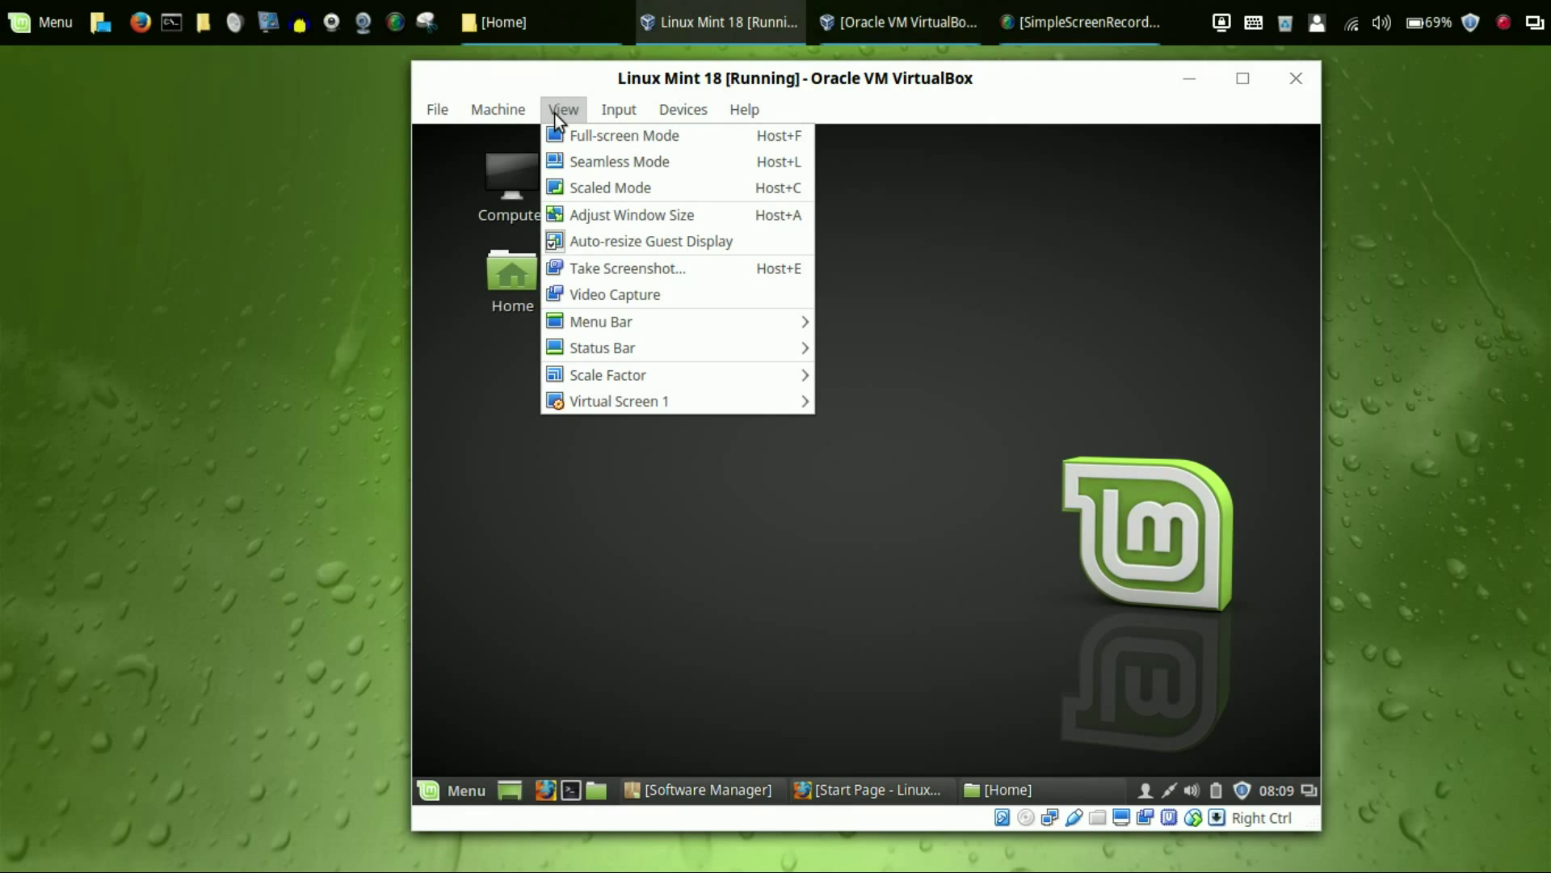
pyautogui.click(597, 137)
pyautogui.click(948, 567)
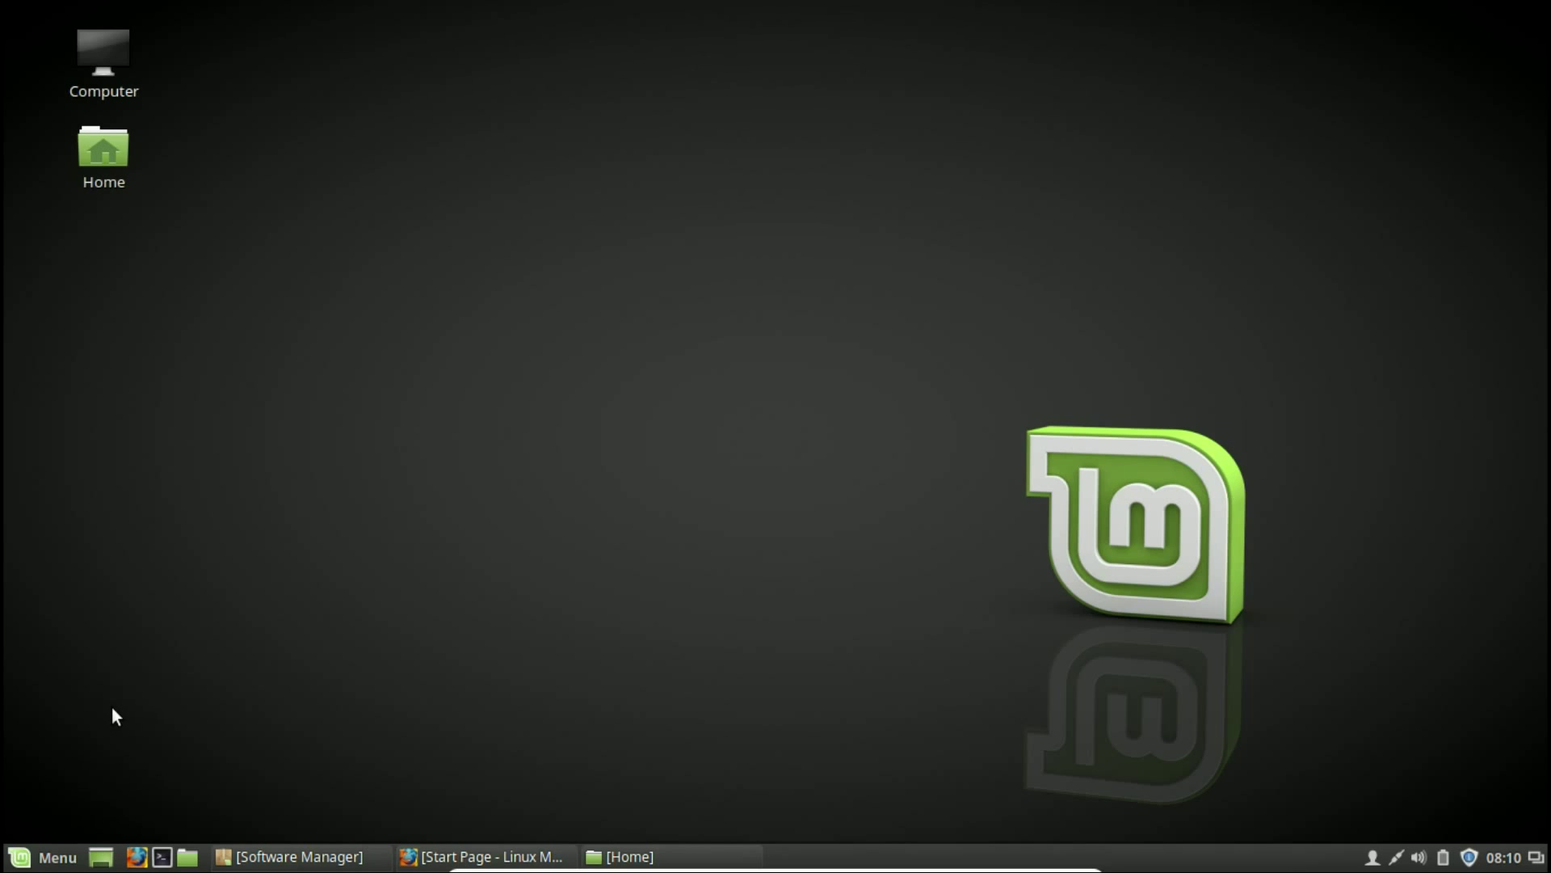
# Open System Monitor and examine the running processes, the resource usage graphs and the file systems
pyautogui.click(20, 857)
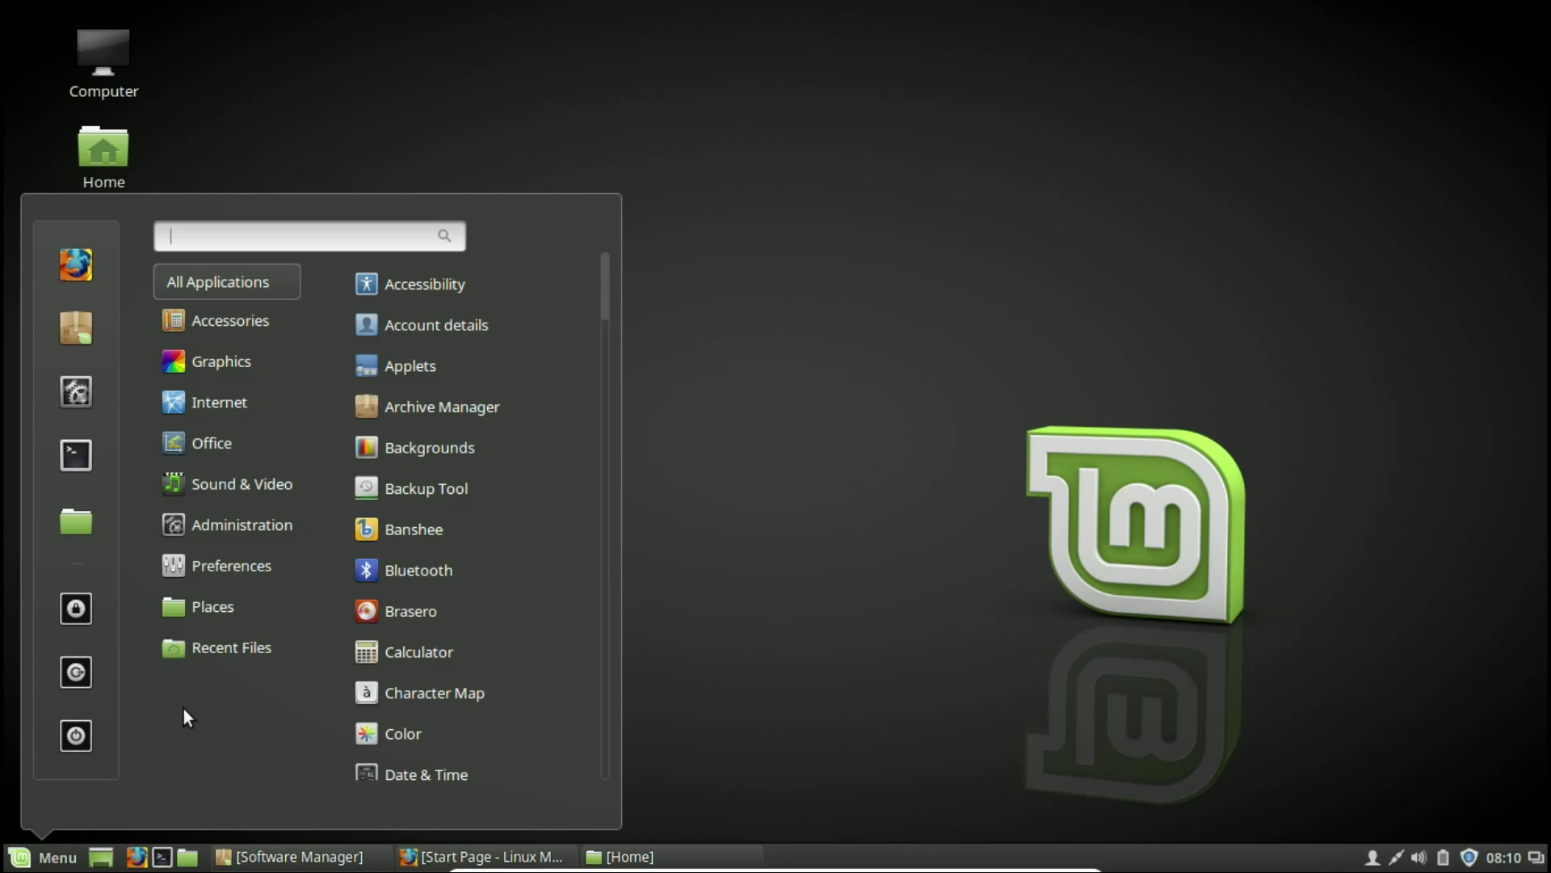
pyautogui.moveTo(242, 525)
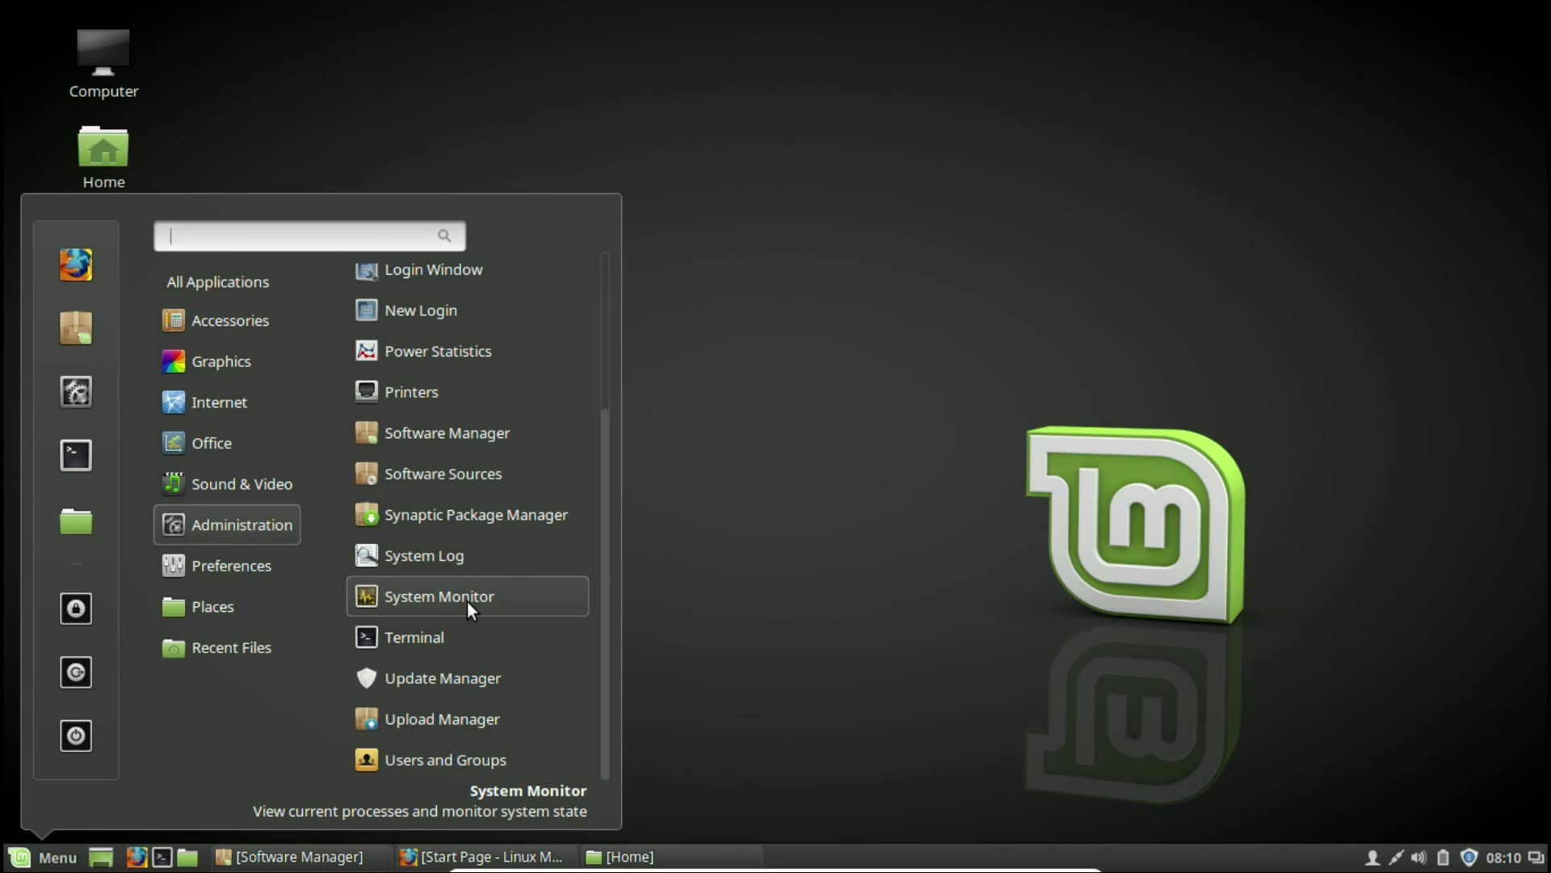
pyautogui.click(466, 601)
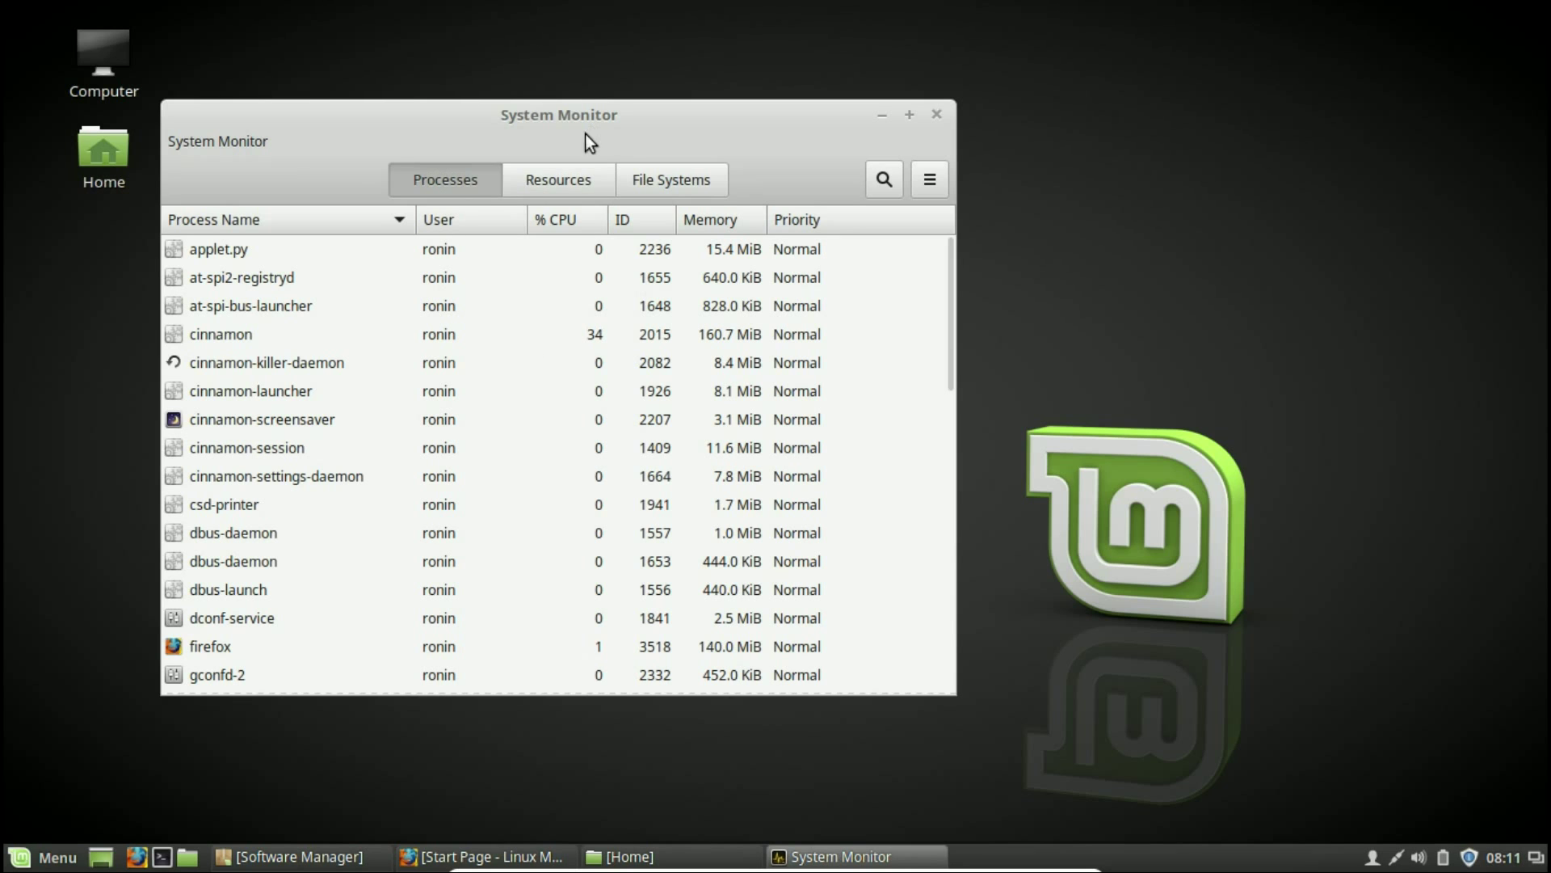
pyautogui.scroll(-5, 388, 364)
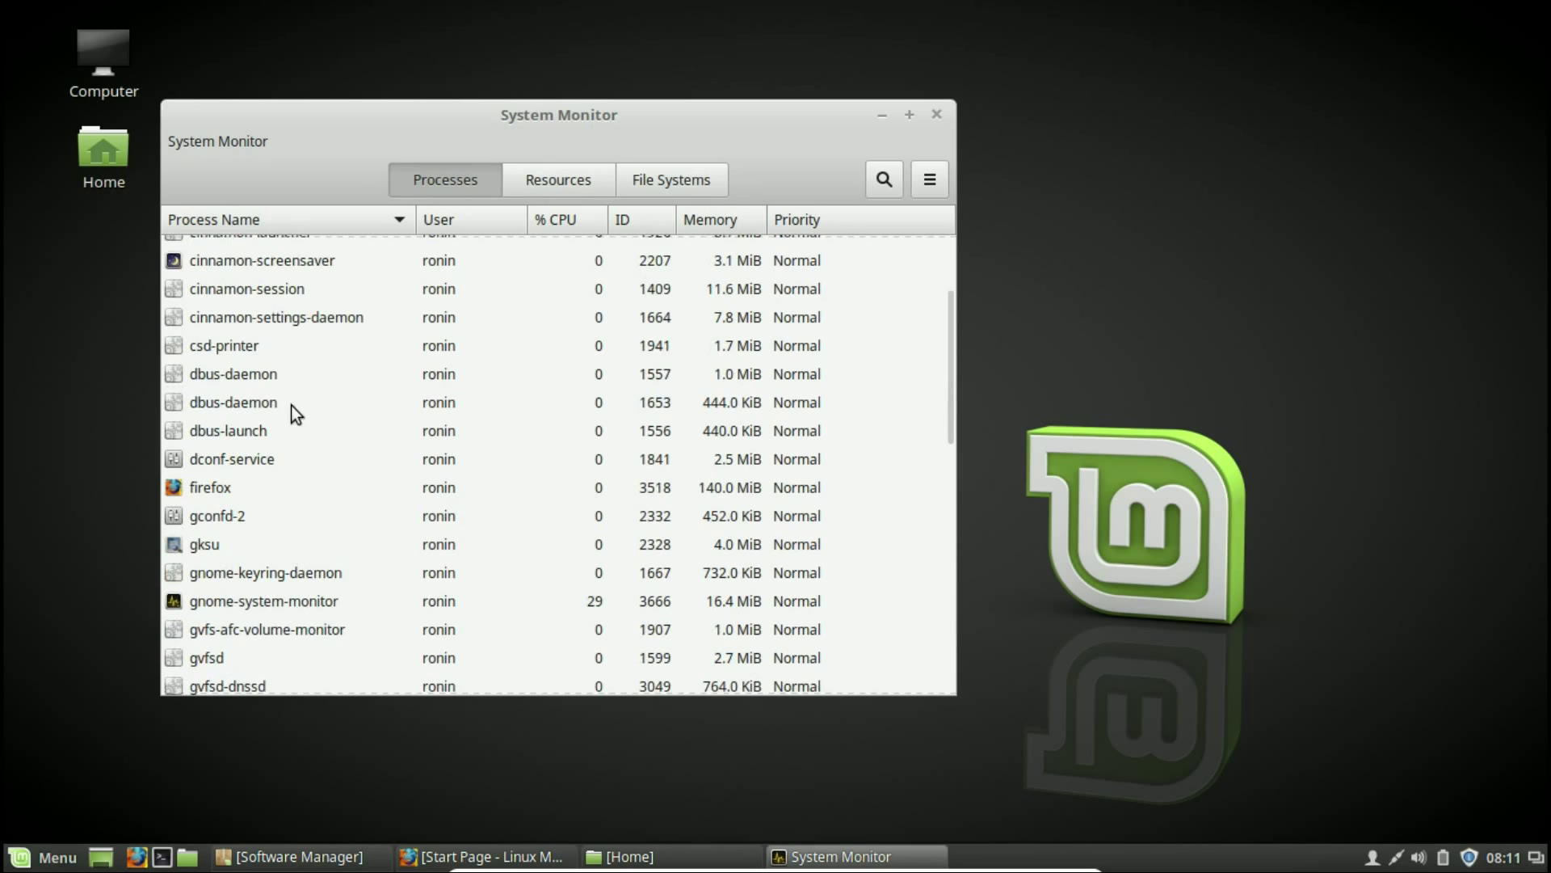
pyautogui.scroll(5, 496, 557)
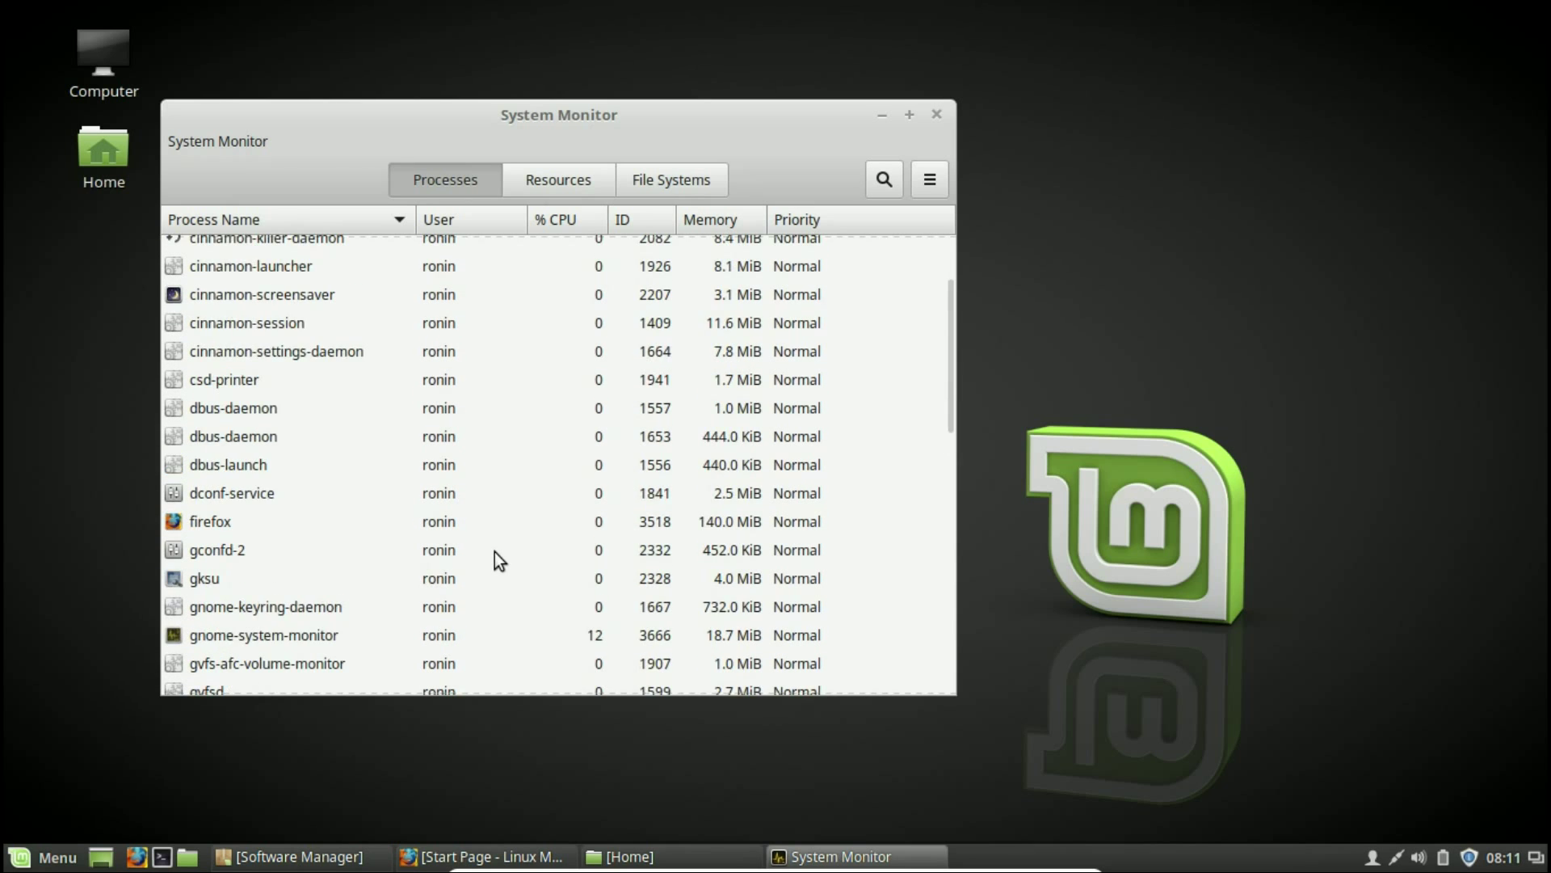
pyautogui.click(575, 183)
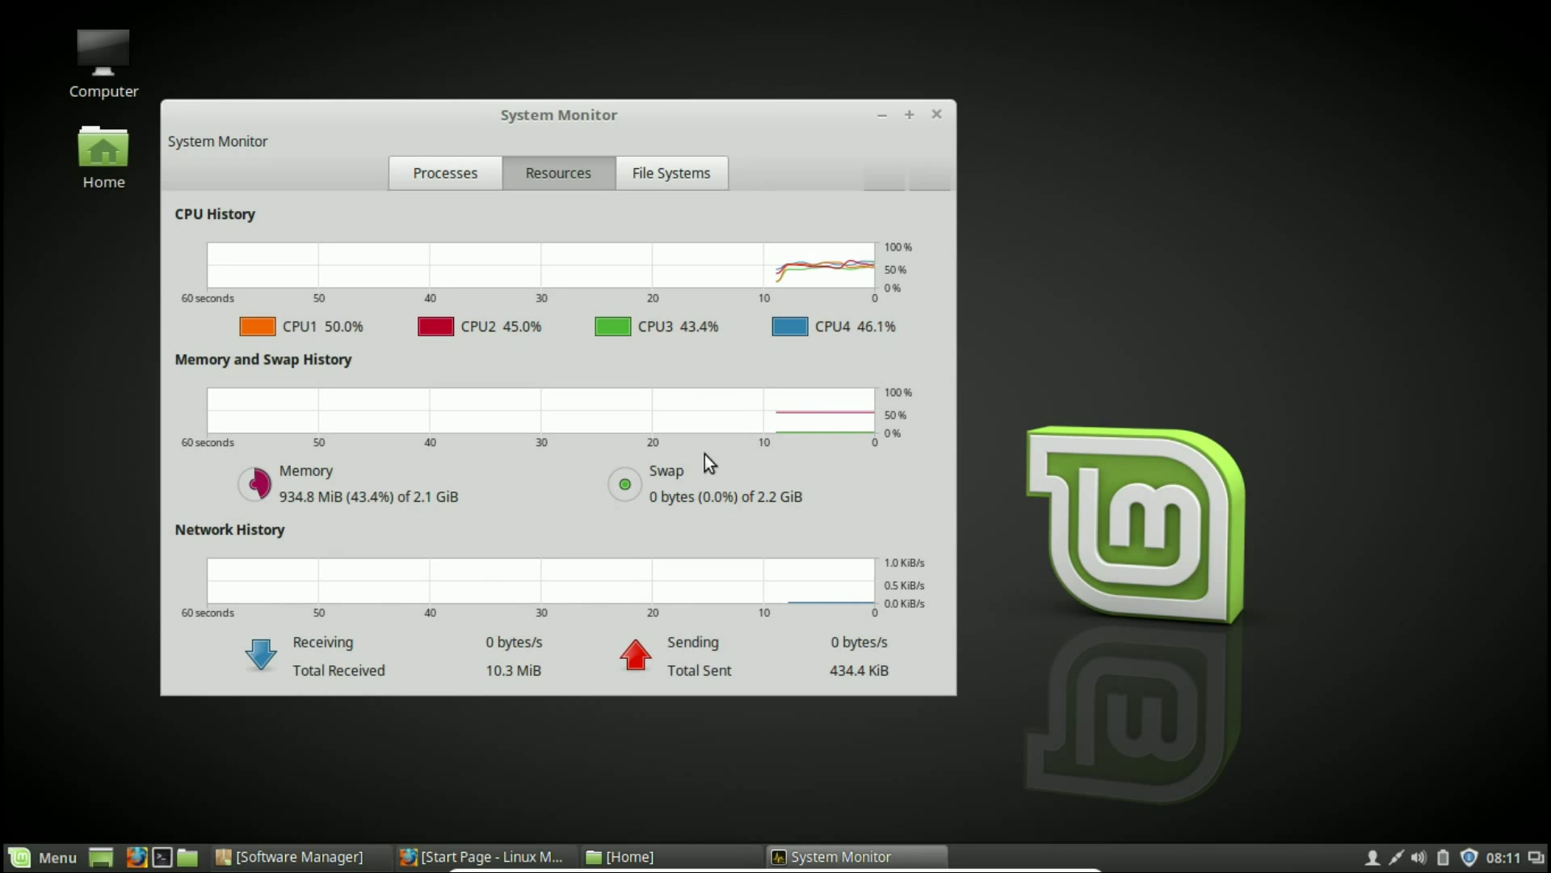
pyautogui.click(699, 176)
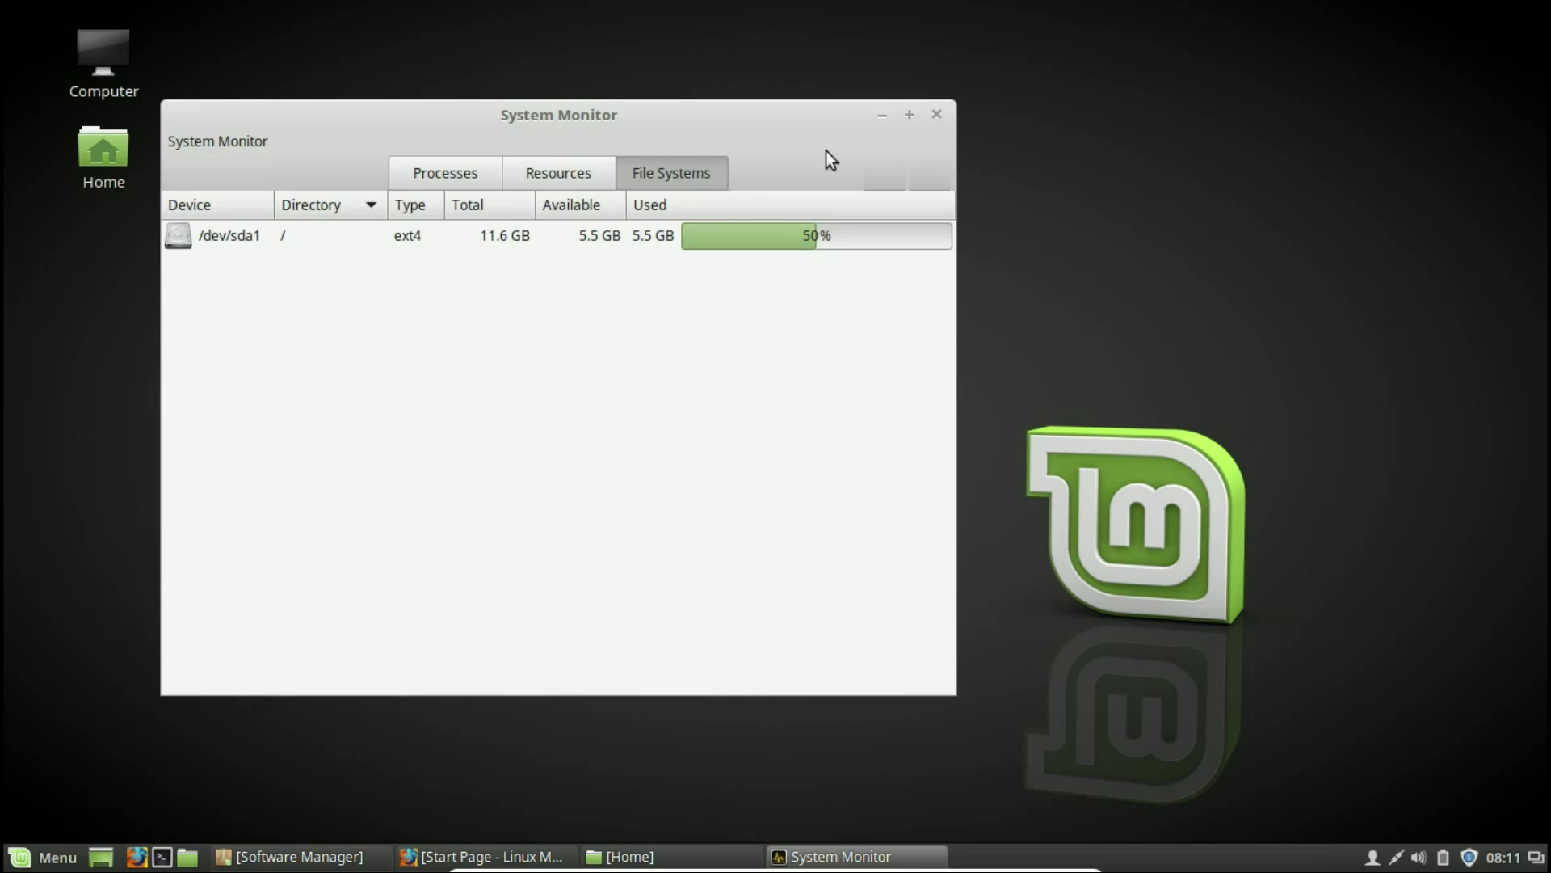
# View the actions available for the firefox process in the process list, and close System Monitor
pyautogui.click(467, 173)
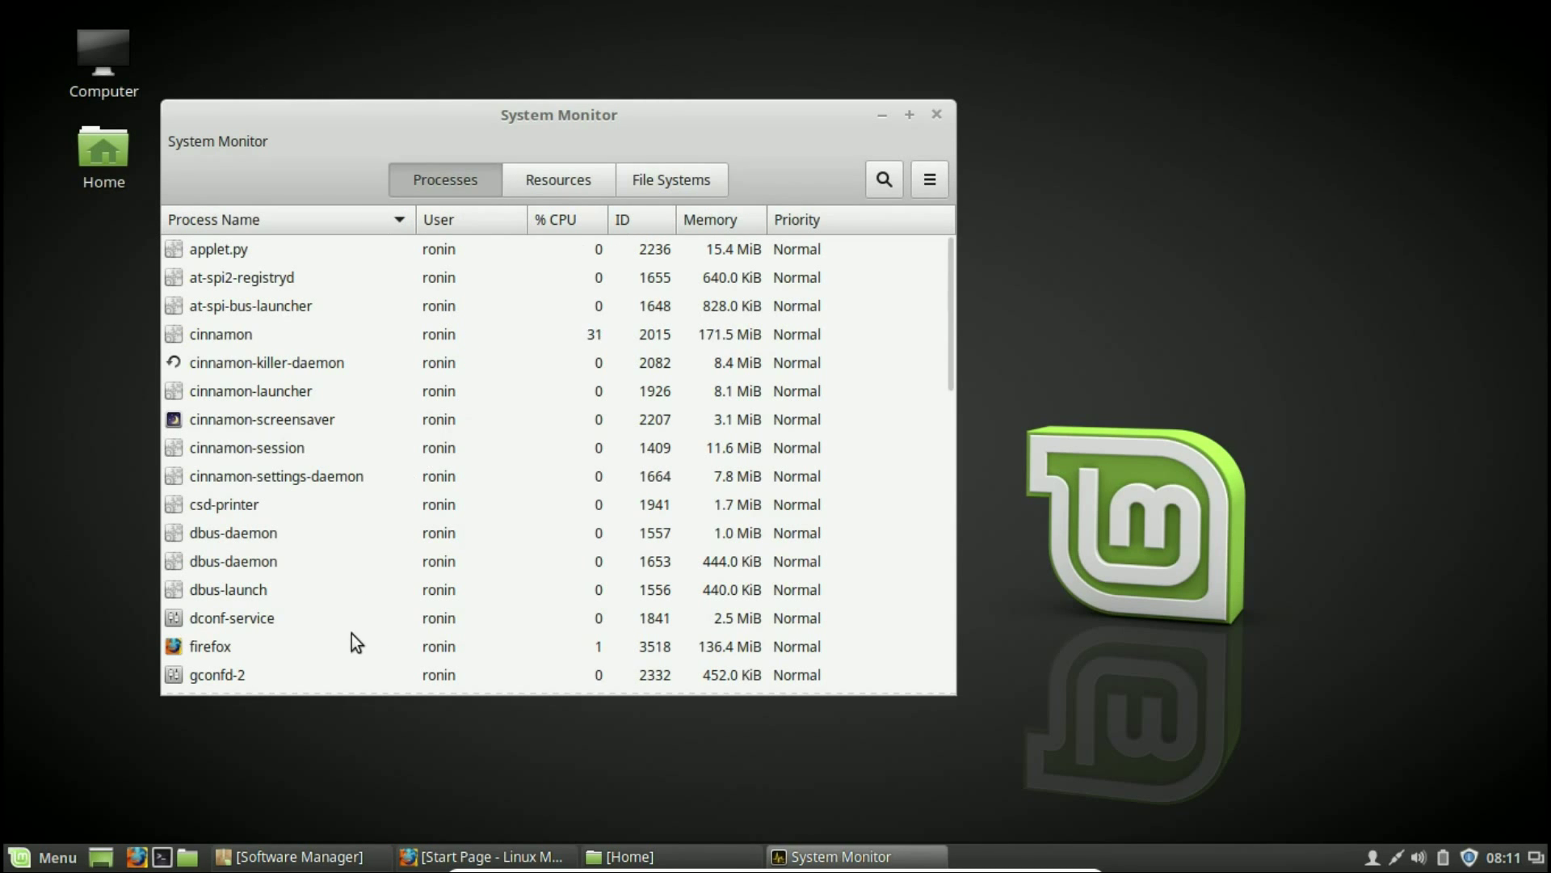
pyautogui.click(244, 646)
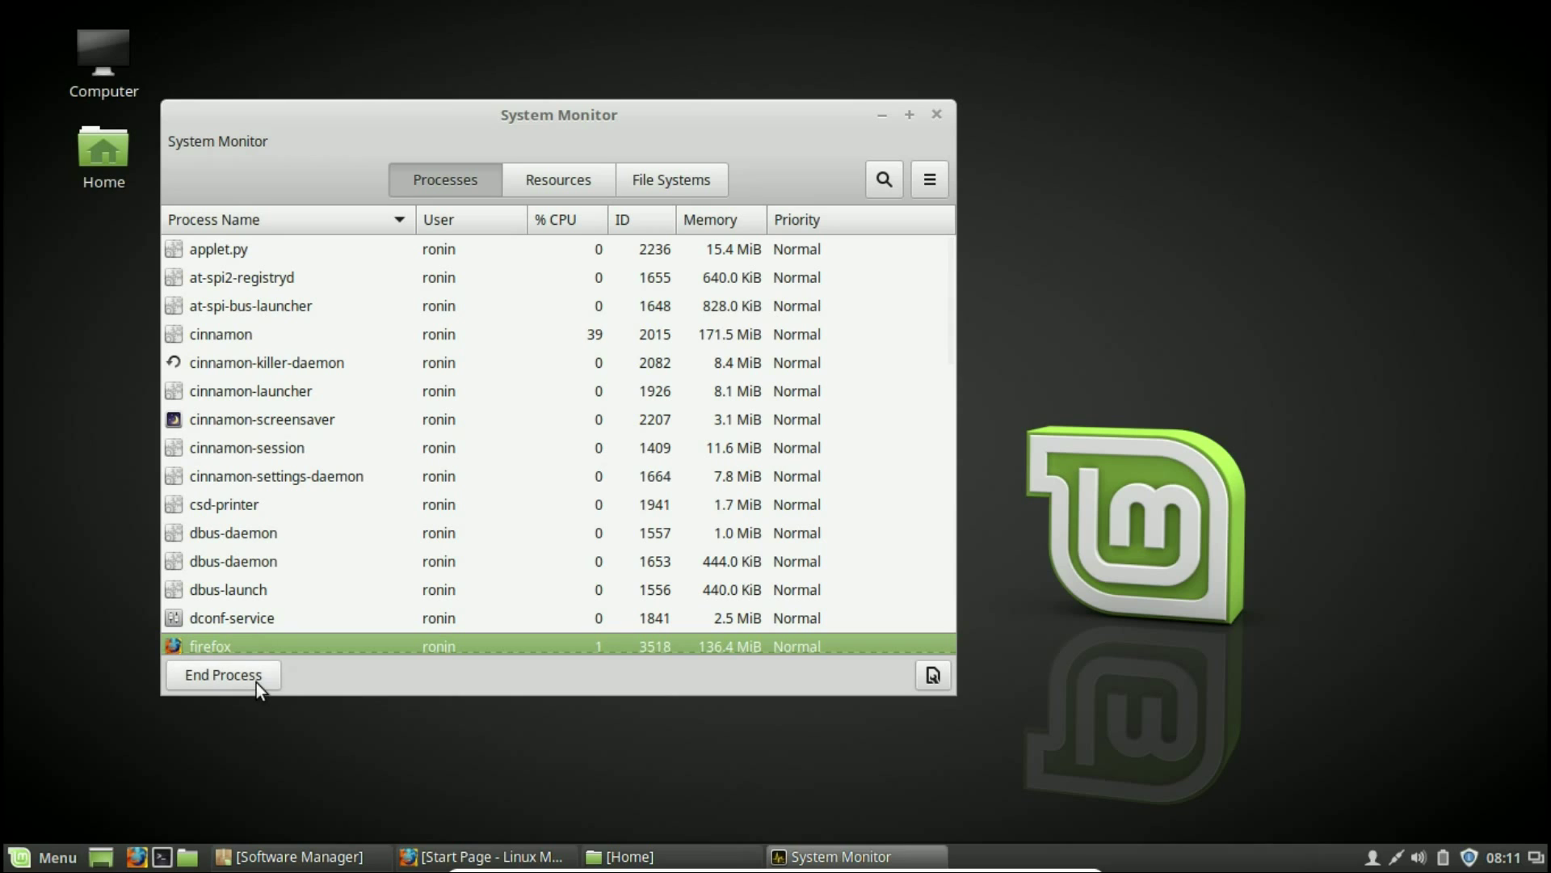
pyautogui.scroll(-1, 416, 467)
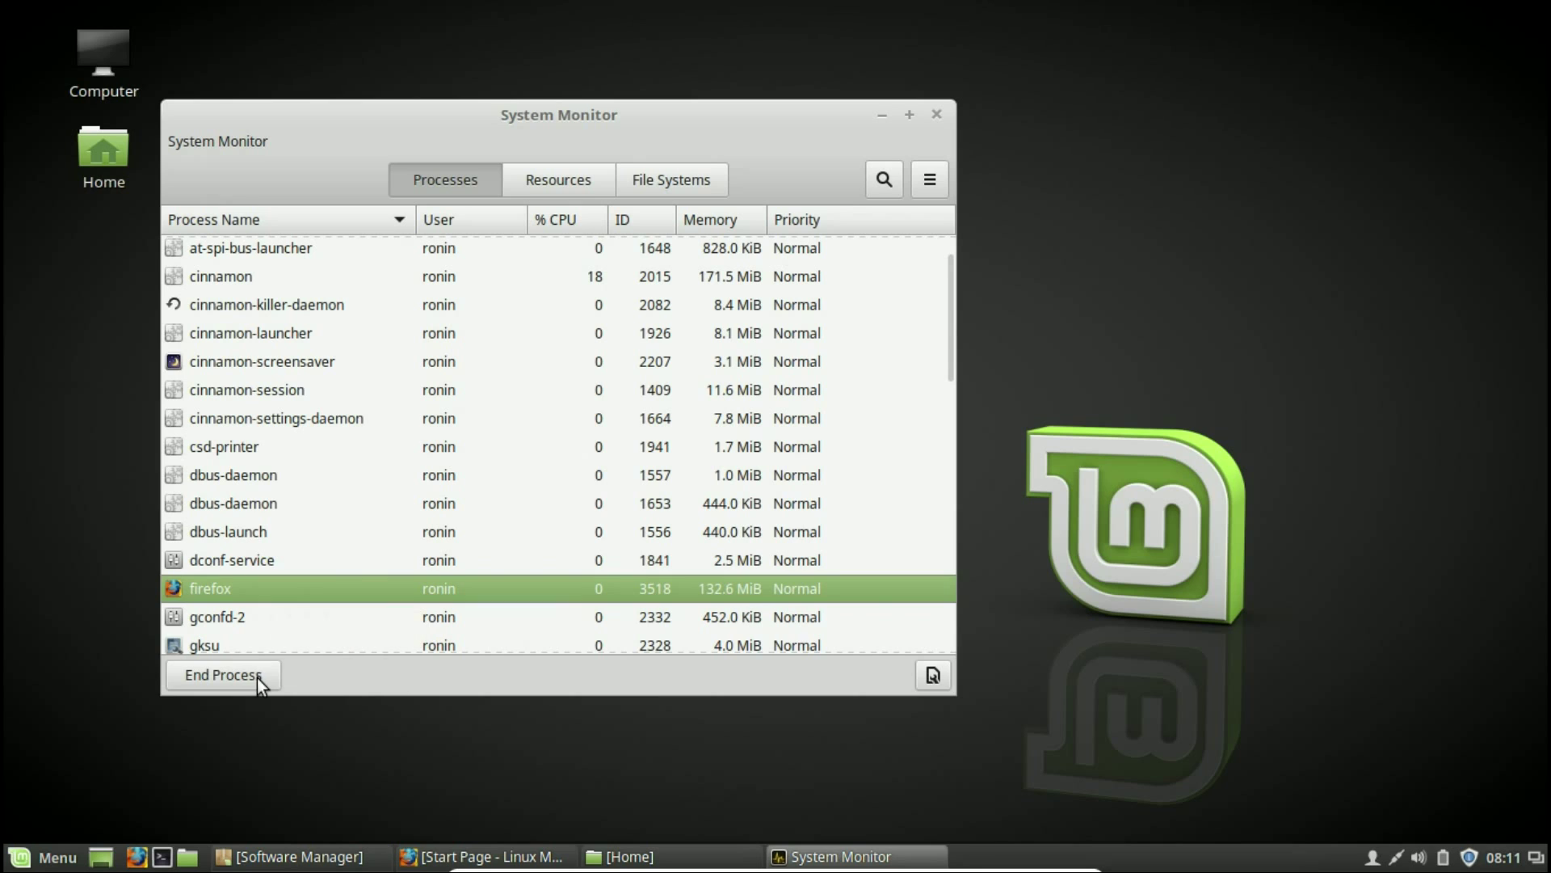
pyautogui.rightClick(282, 591)
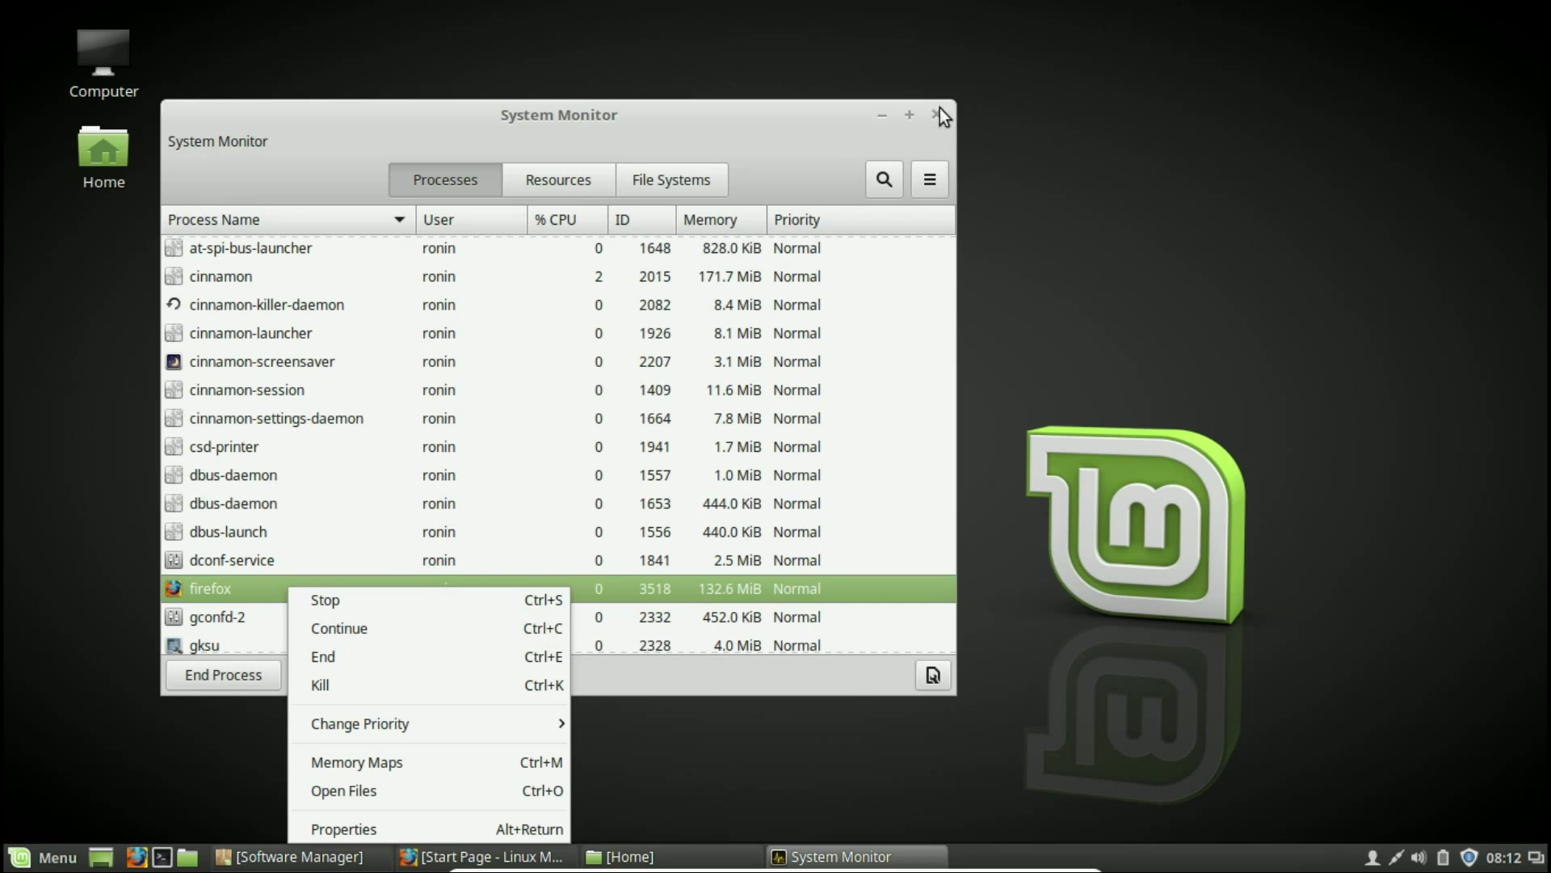
pyautogui.click(714, 118)
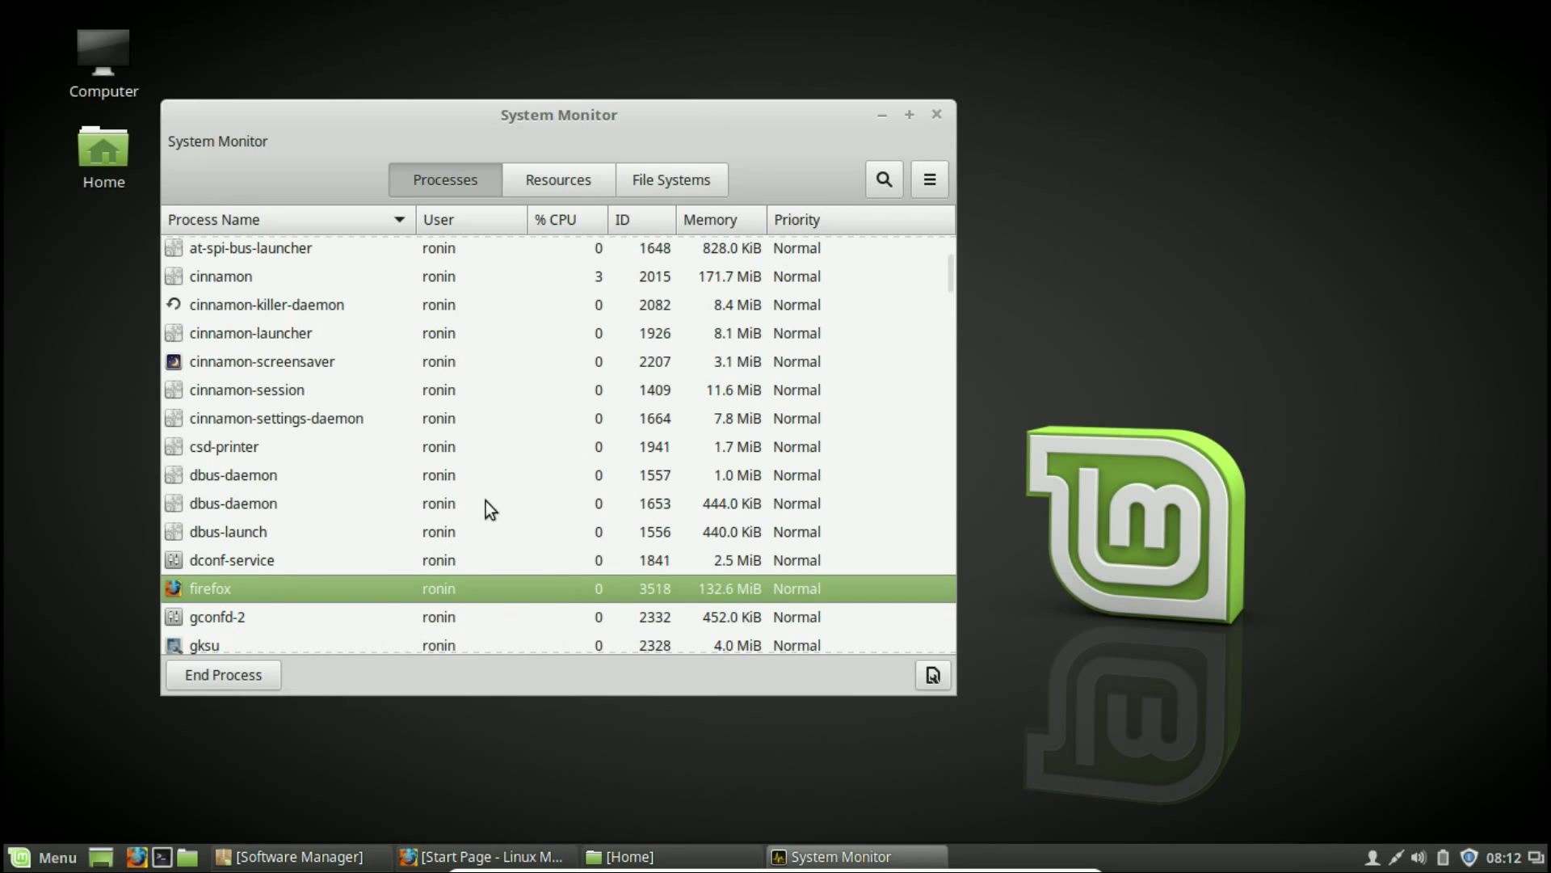
pyautogui.click(936, 116)
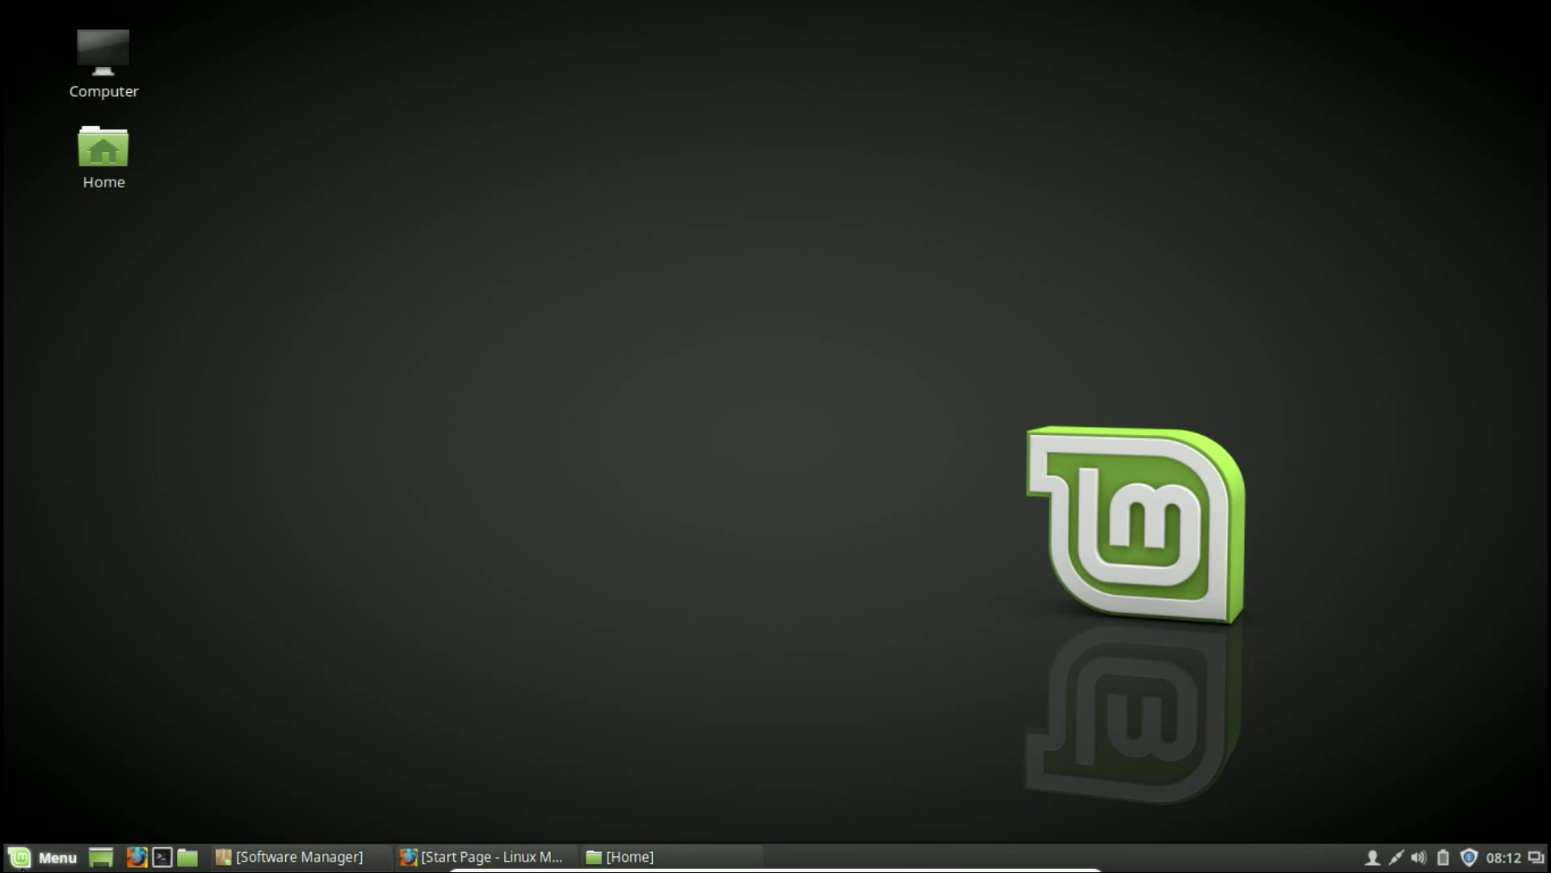
# Scan the Home folder with Disk Usage Analyzer, look through its folder sizes, and close the analyzer
pyautogui.click(25, 860)
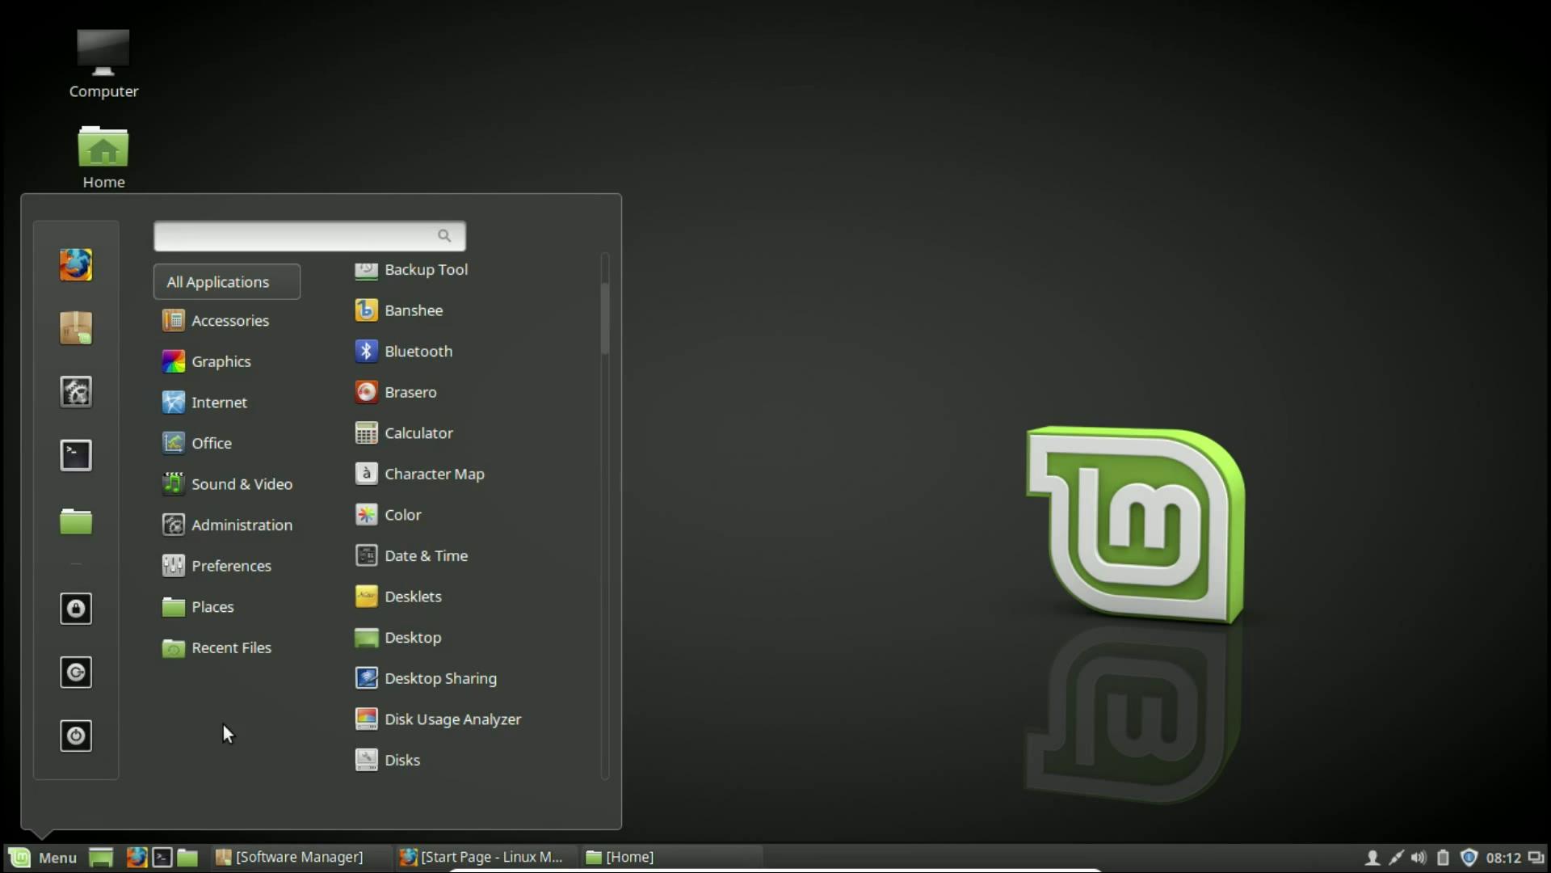
pyautogui.moveTo(233, 551)
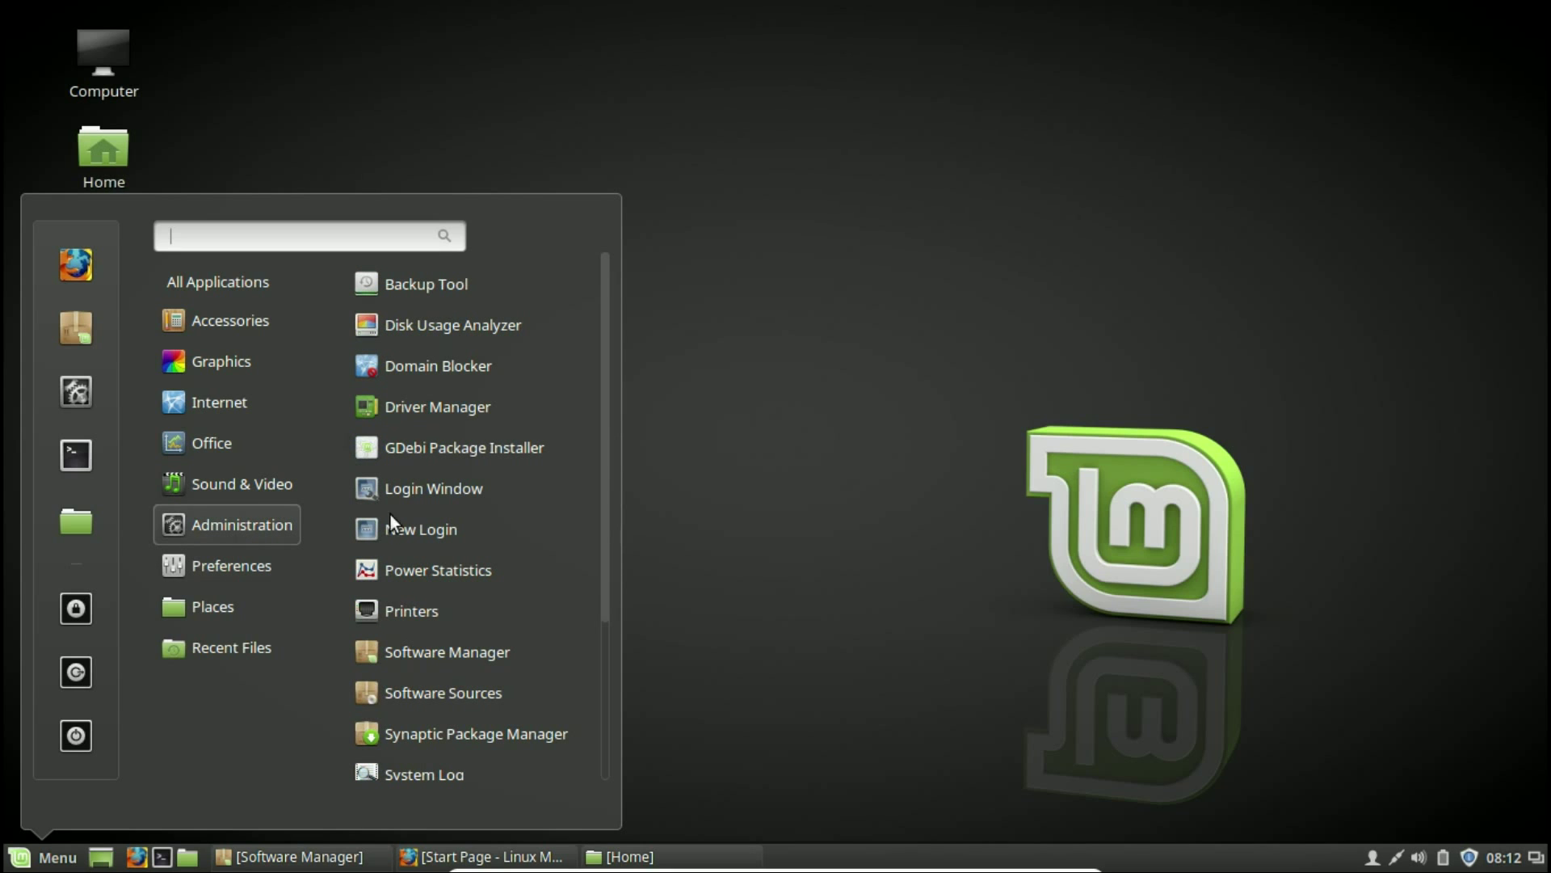
pyautogui.click(467, 326)
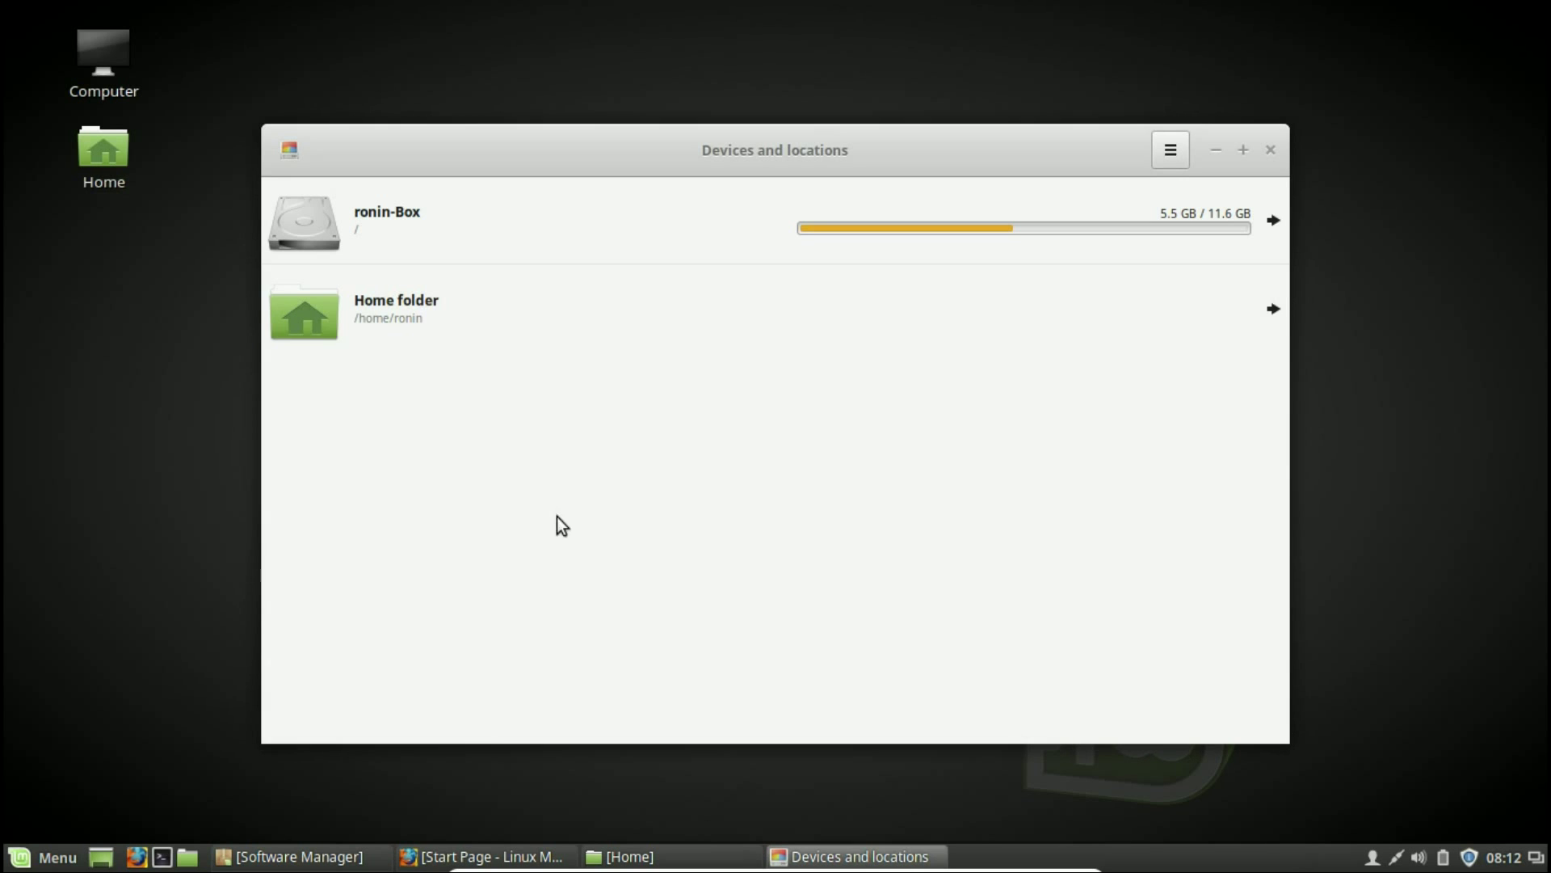
pyautogui.click(400, 309)
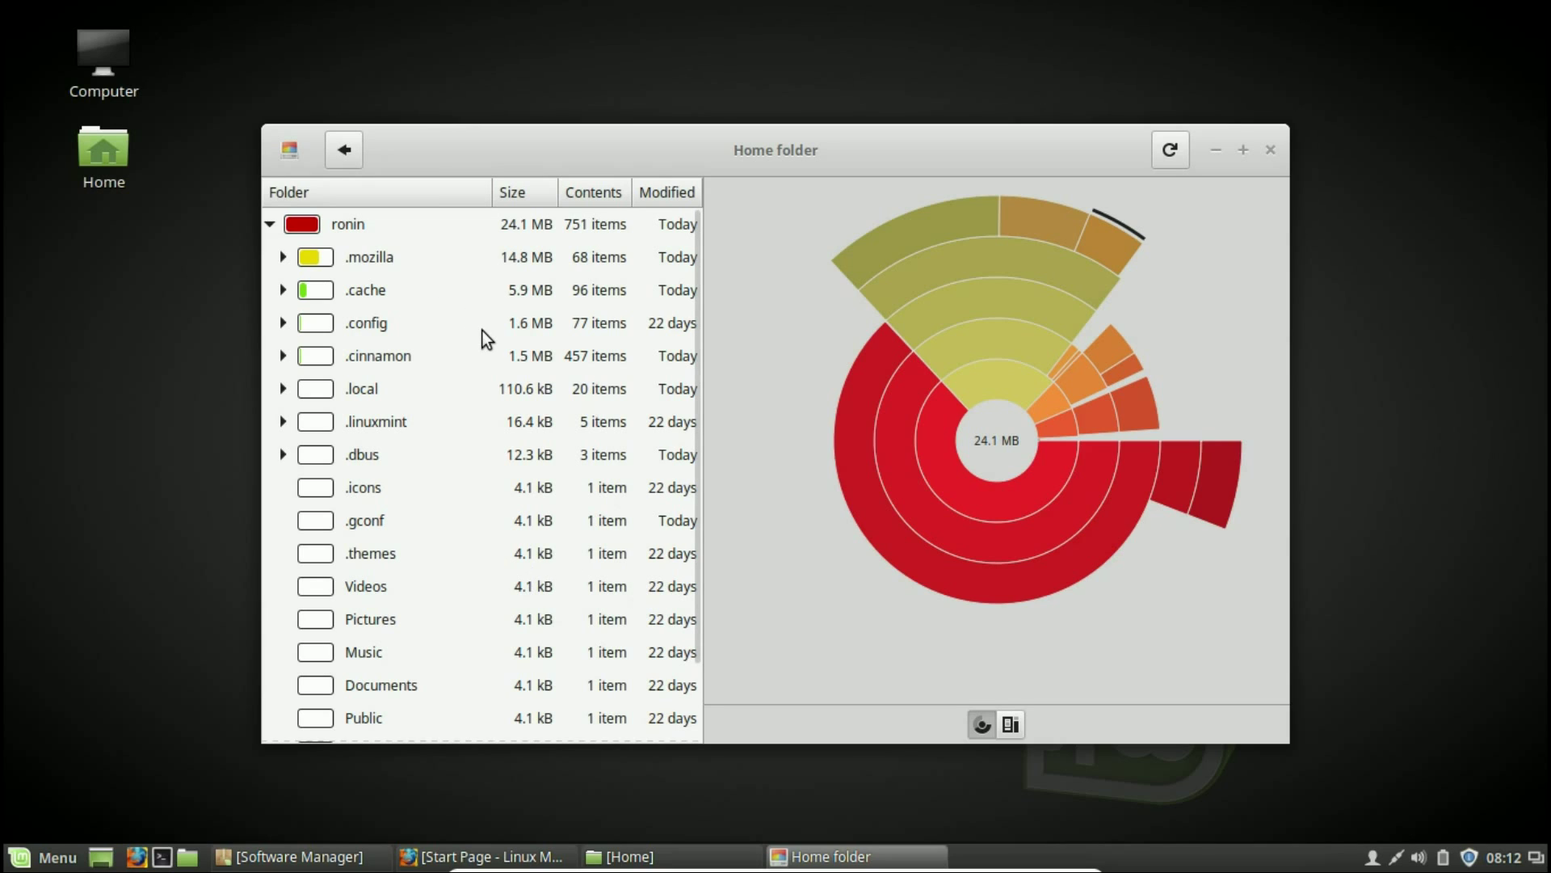
pyautogui.scroll(-1, 447, 470)
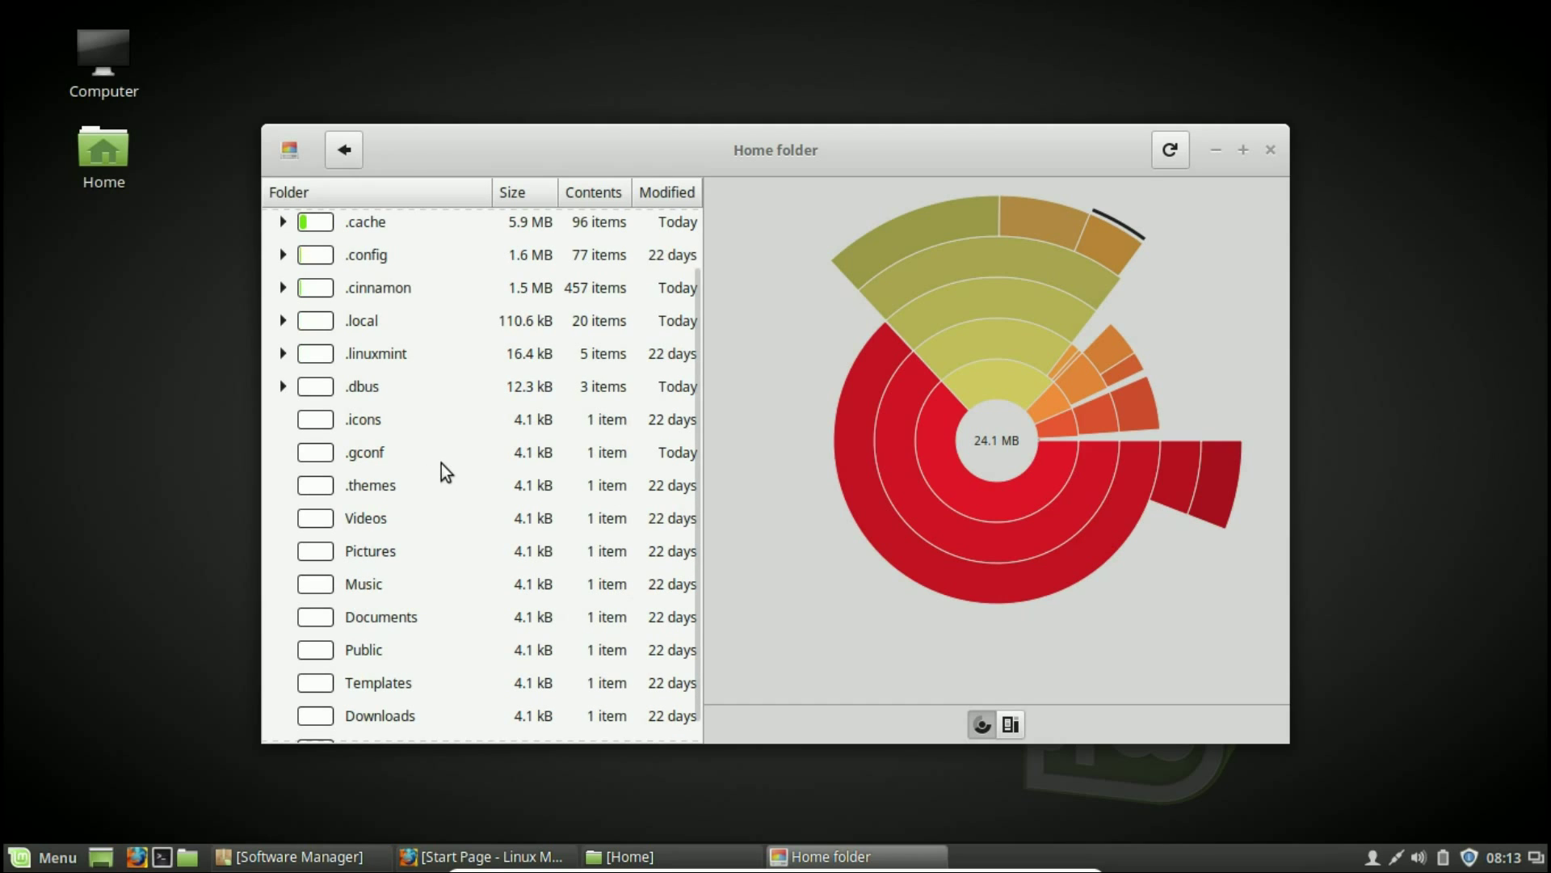
pyautogui.scroll(1, 441, 463)
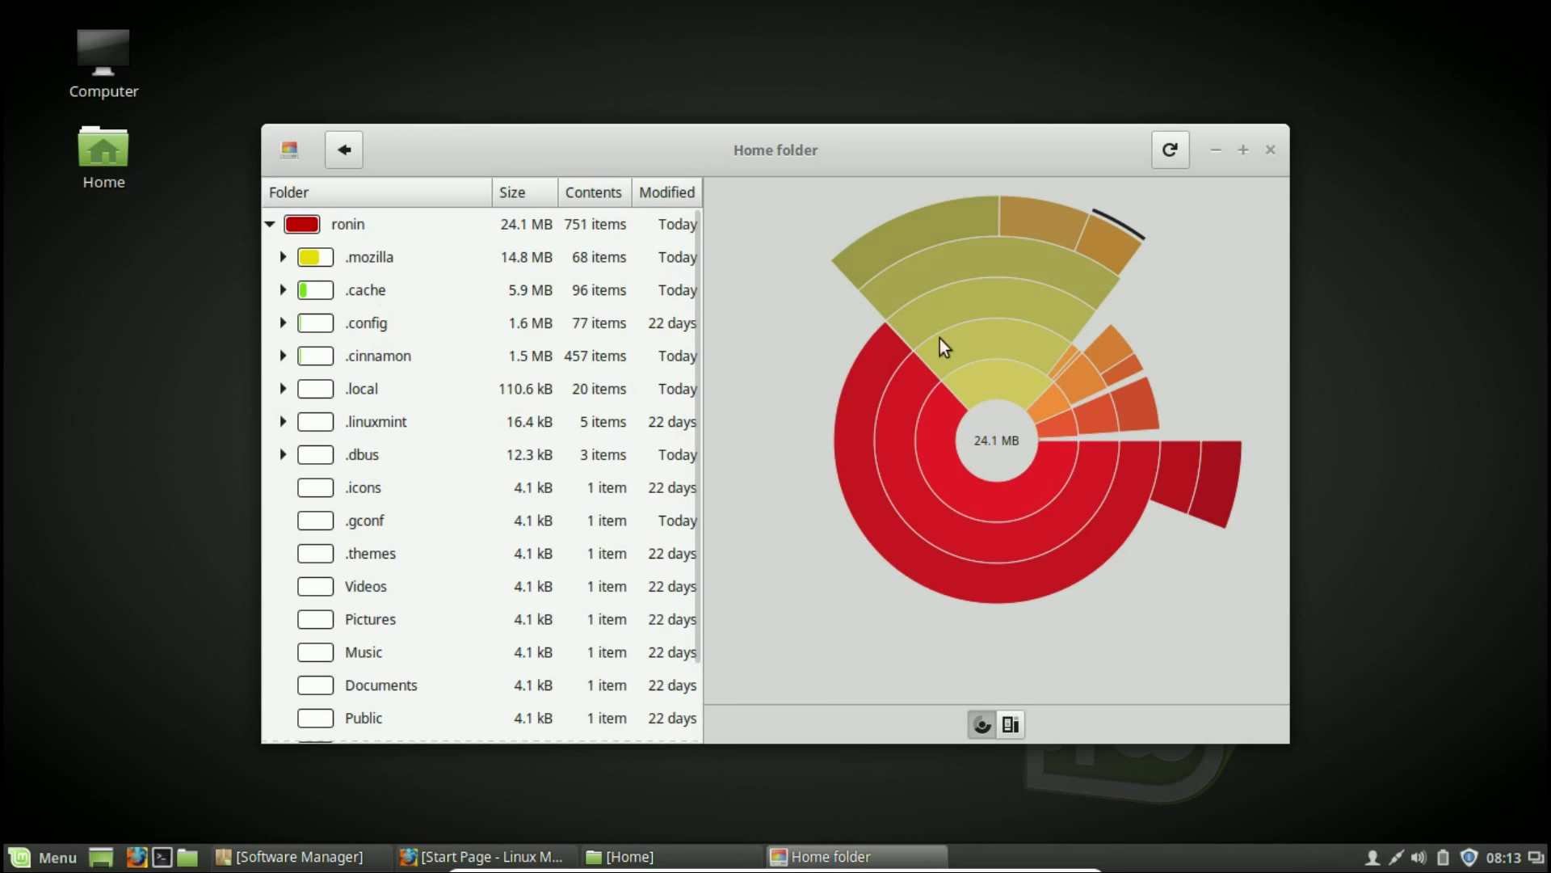
pyautogui.click(1268, 159)
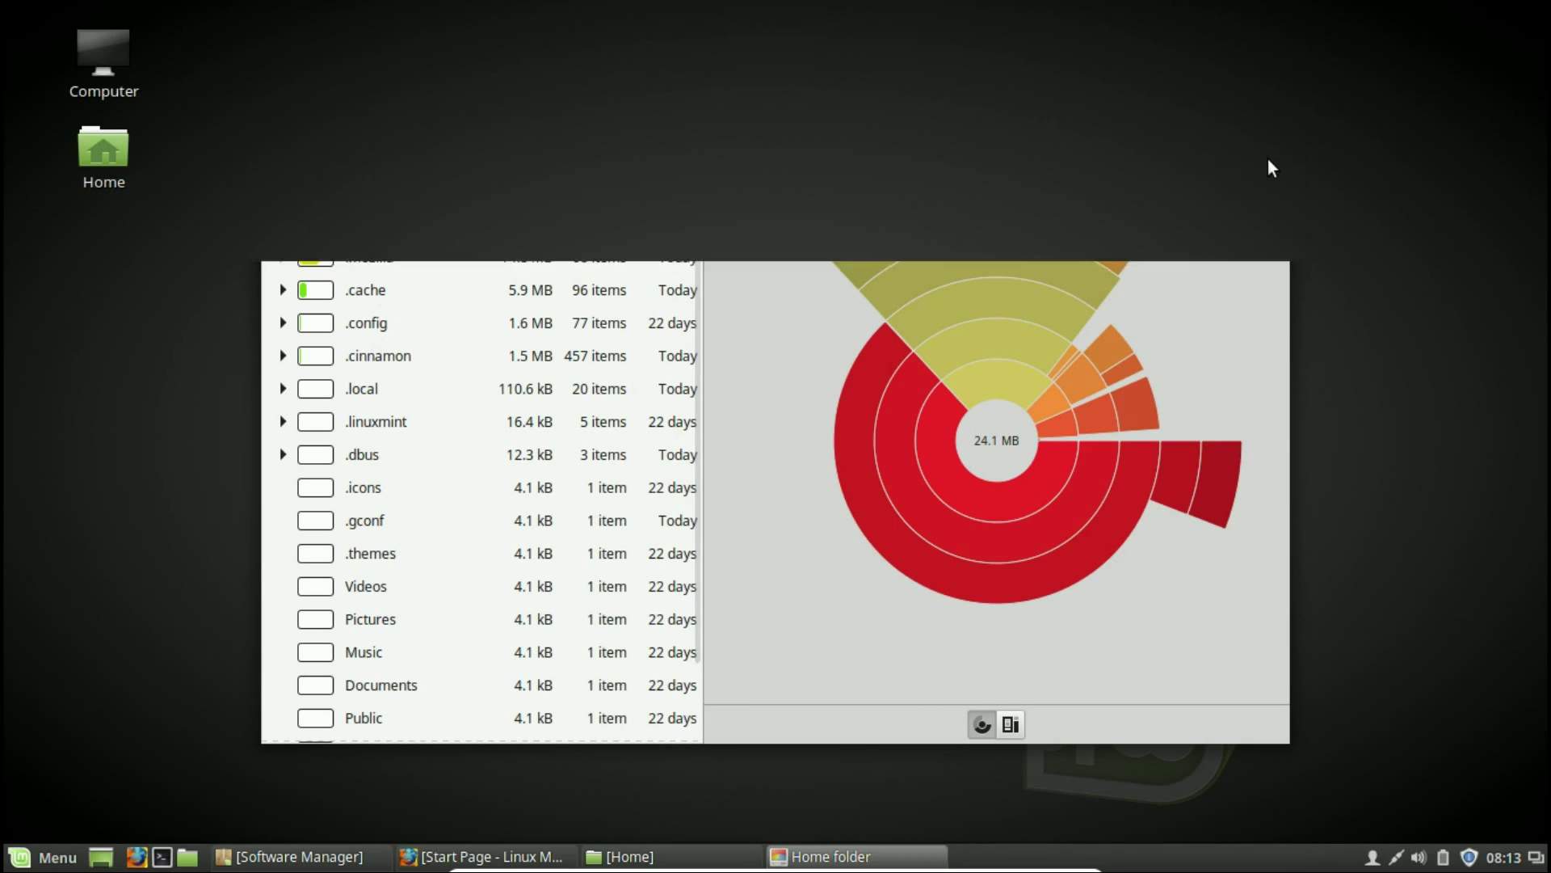
# Review the laptop battery's details, history and statistics and the processor wakeups in Power Statistics, and close it
pyautogui.click(30, 864)
pyautogui.moveTo(231, 536)
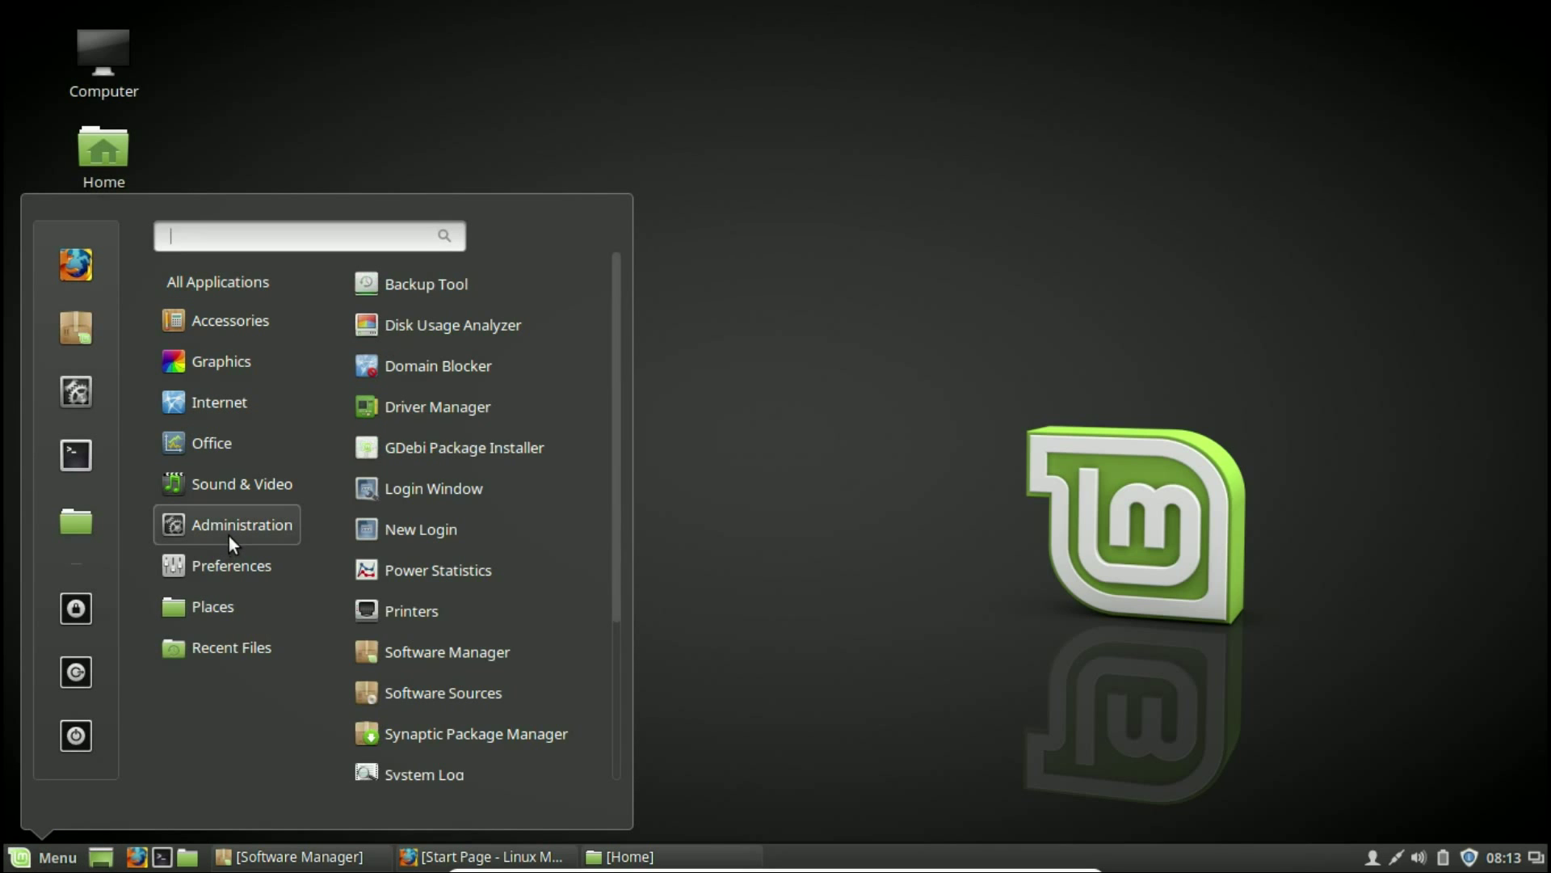
pyautogui.click(416, 569)
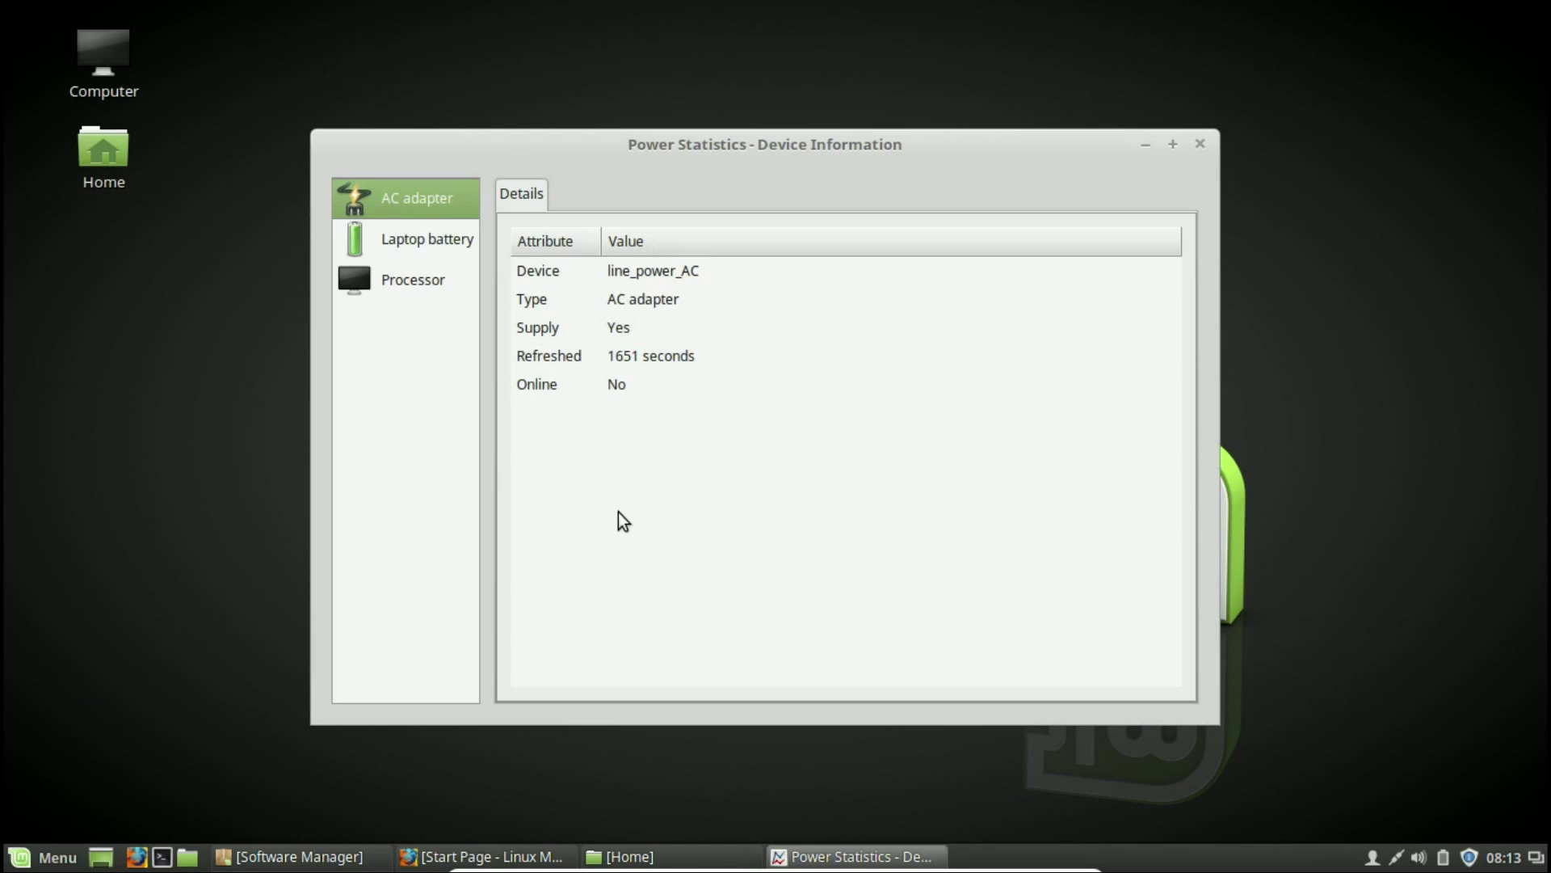
pyautogui.click(425, 242)
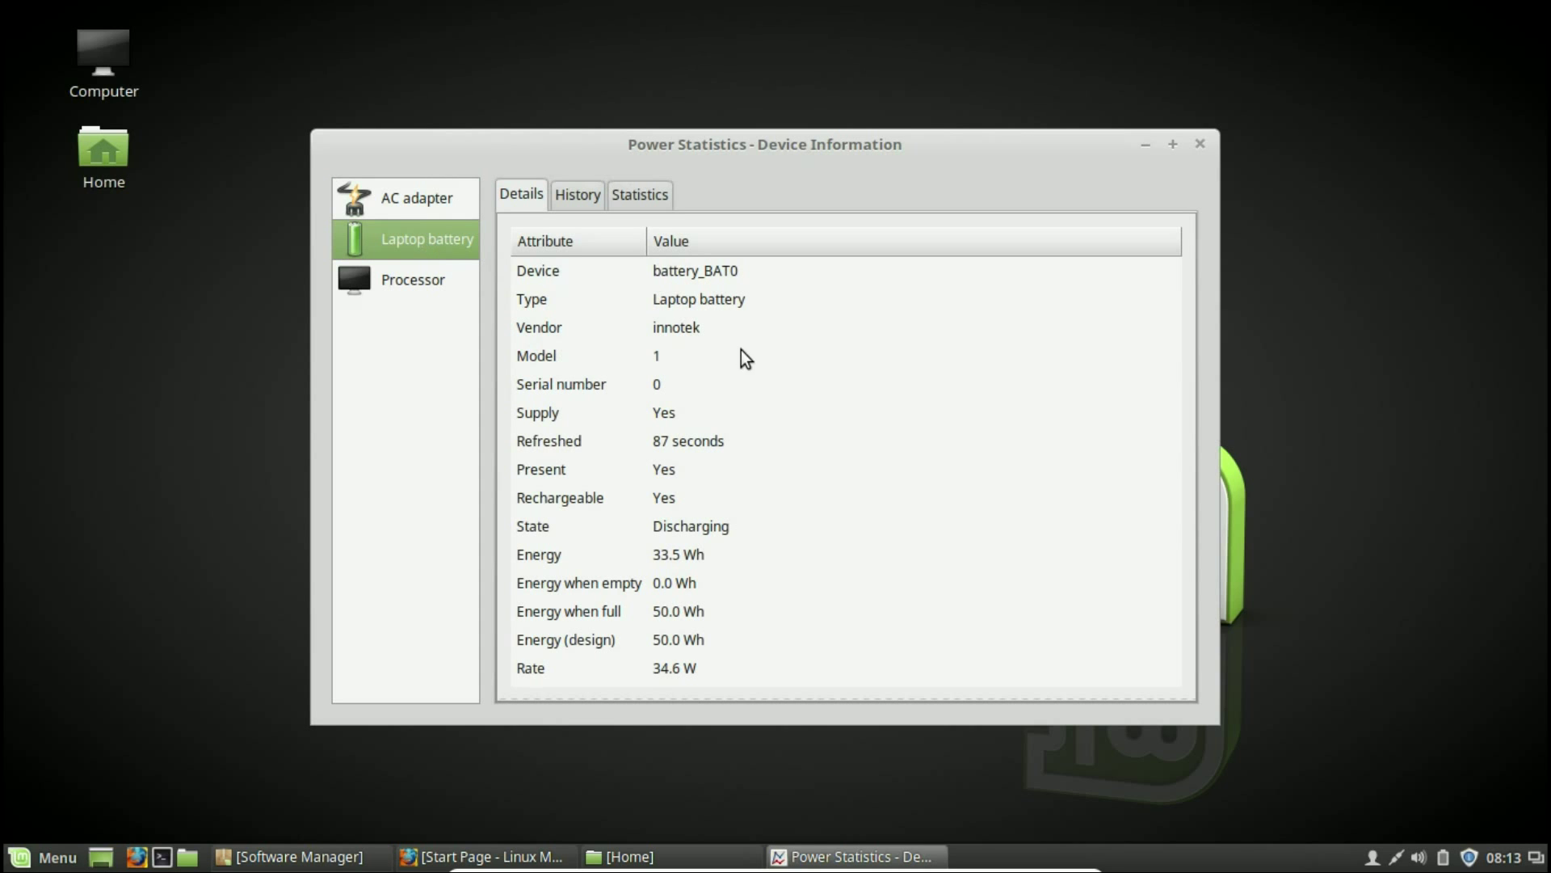
pyautogui.click(590, 193)
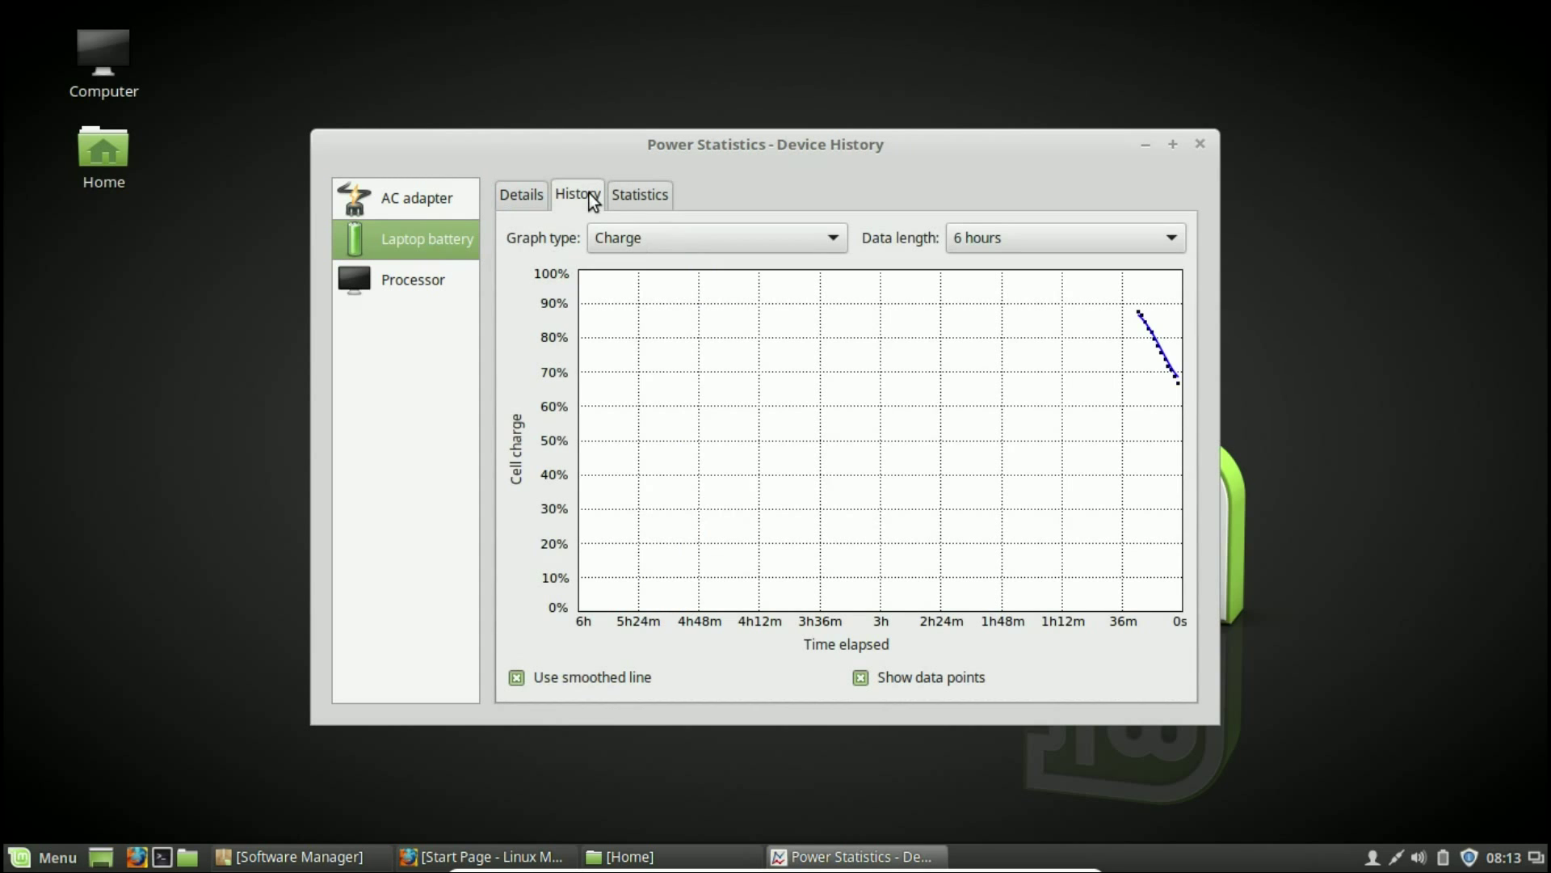
pyautogui.click(642, 208)
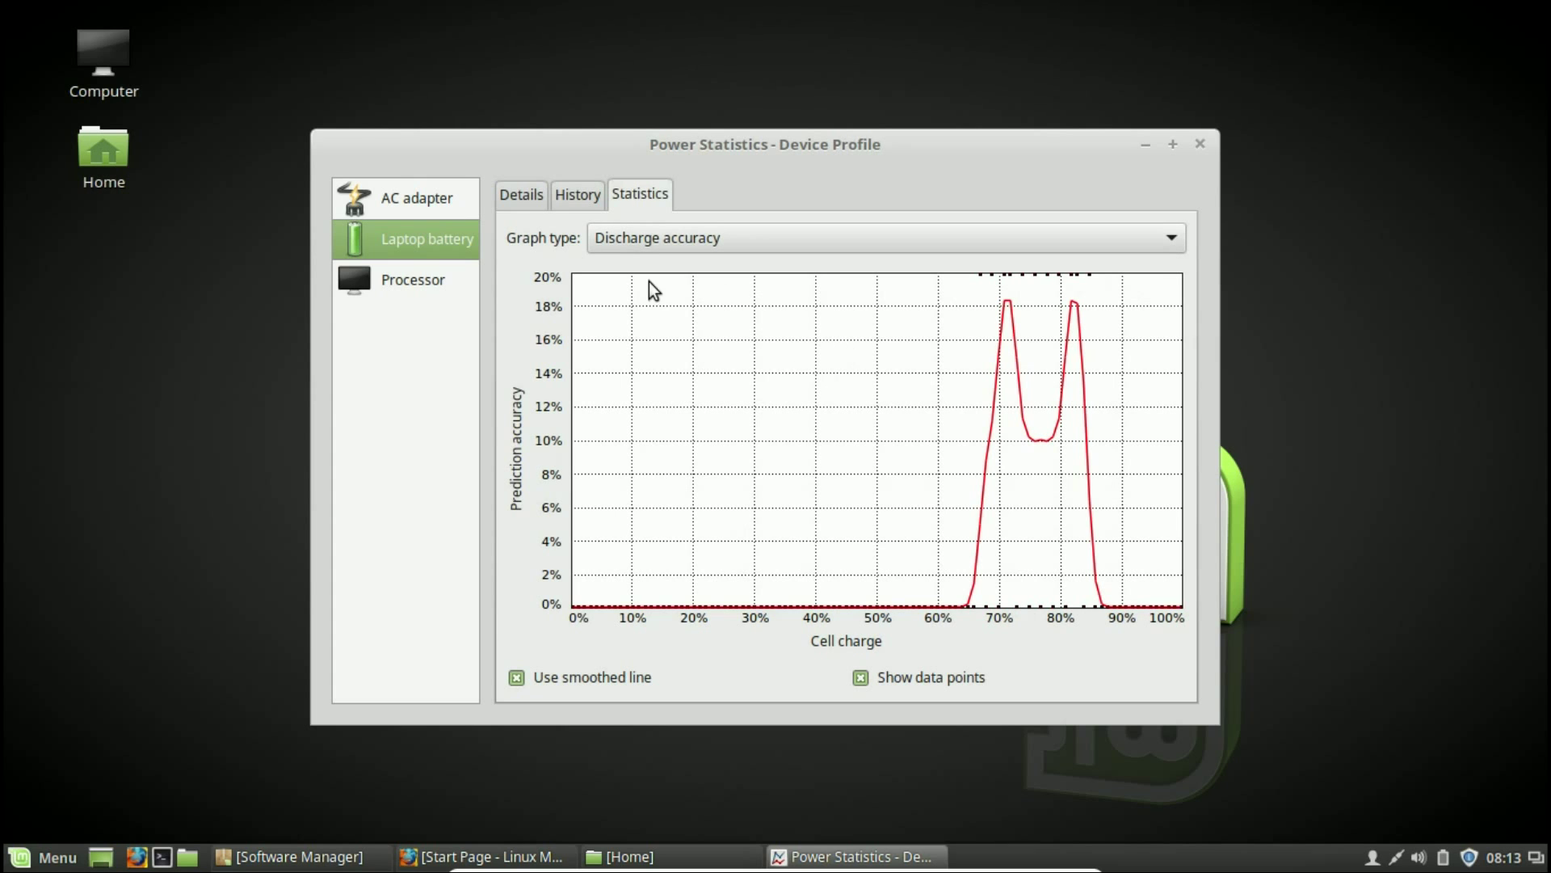
pyautogui.click(529, 197)
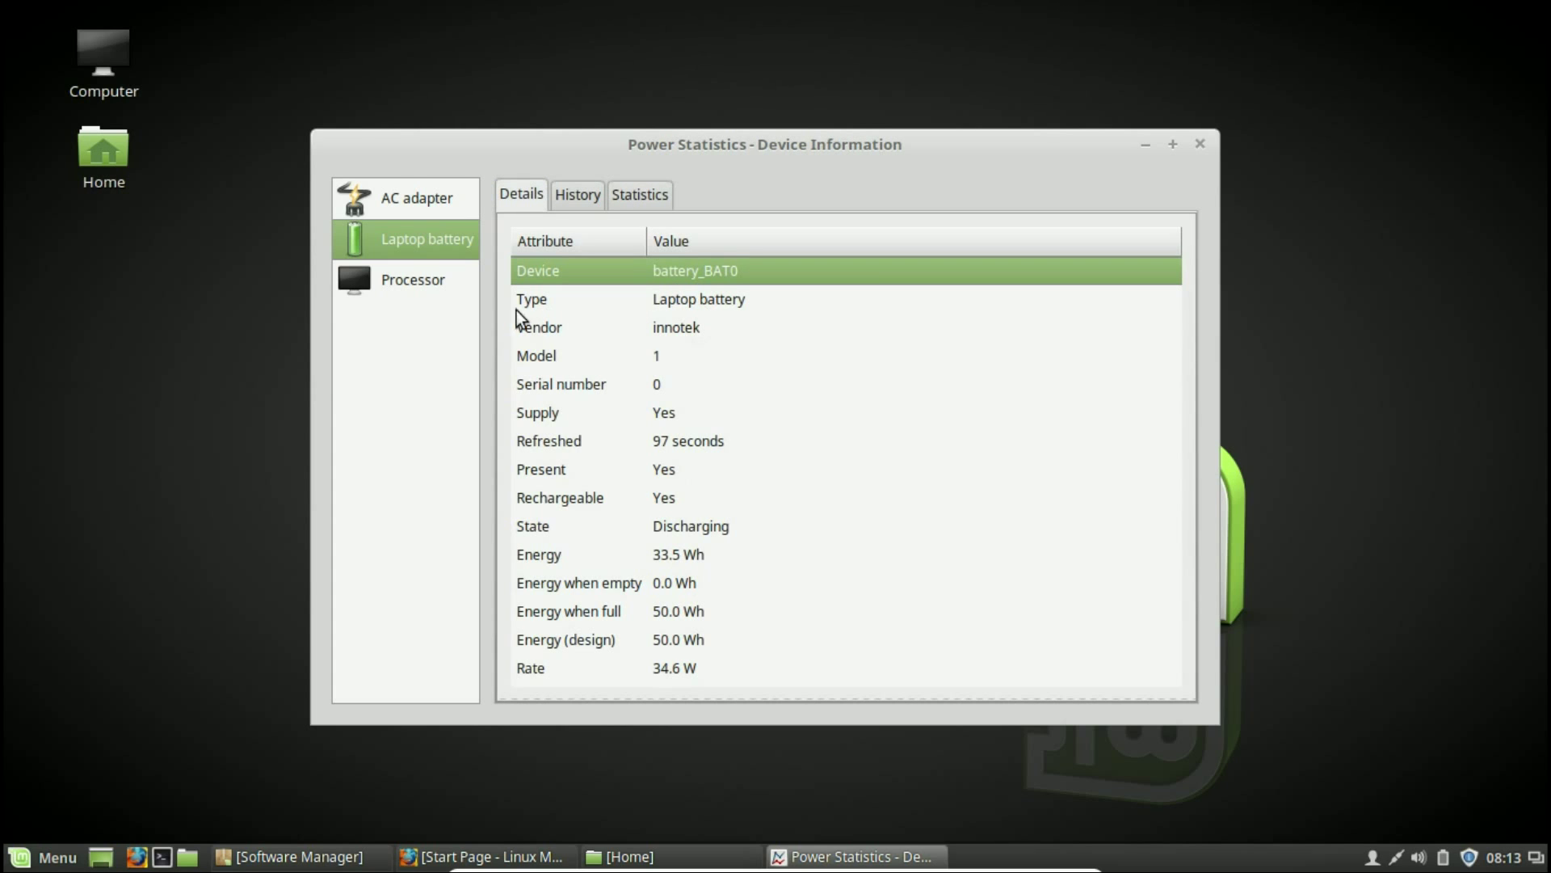
pyautogui.click(407, 277)
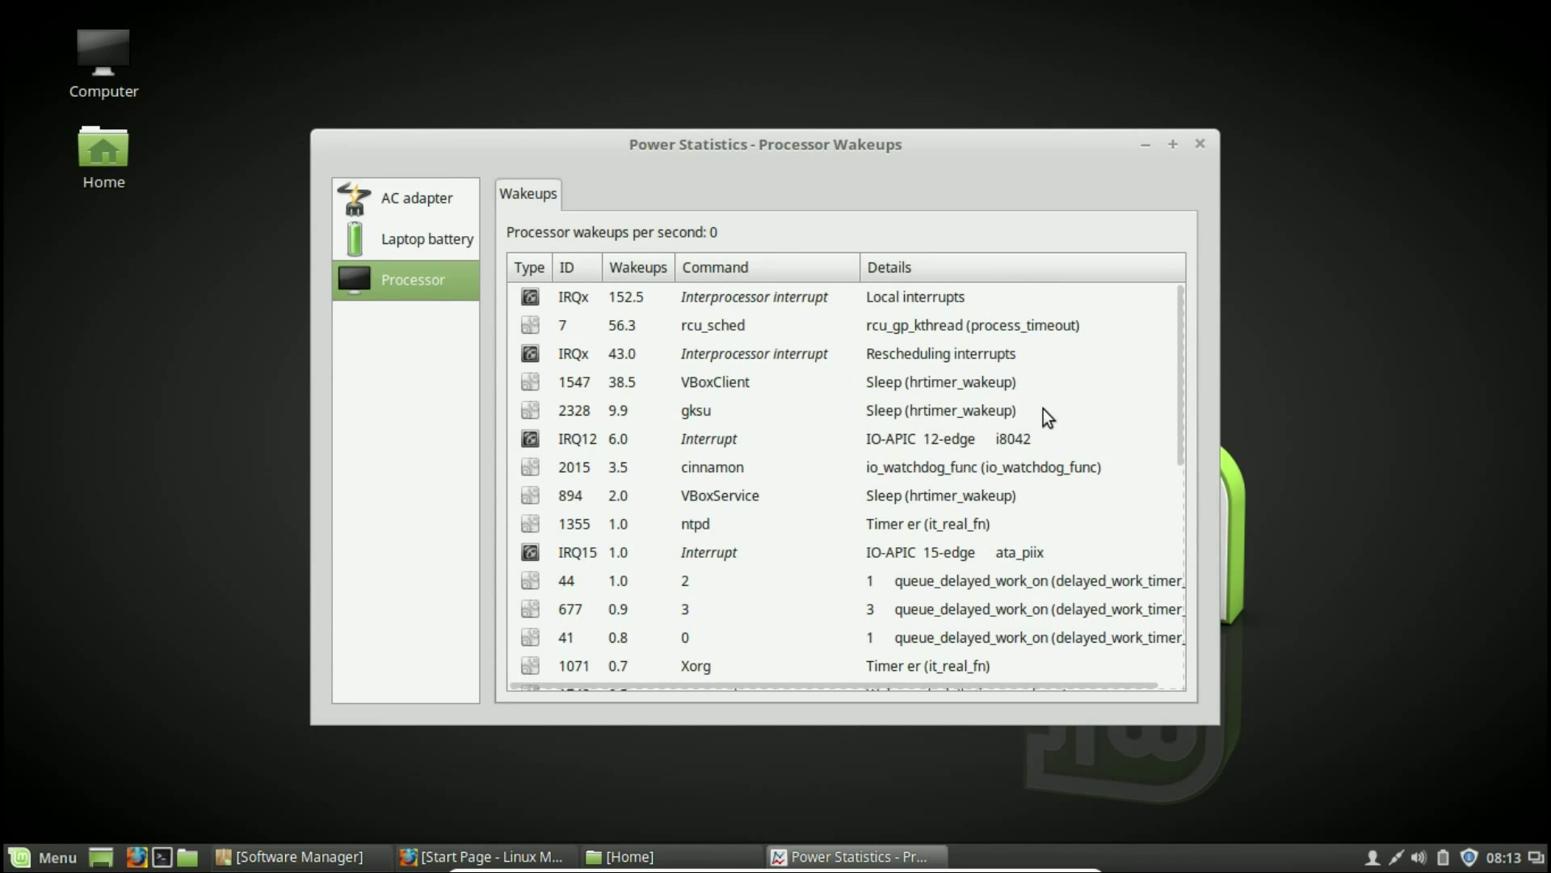
pyautogui.click(1201, 144)
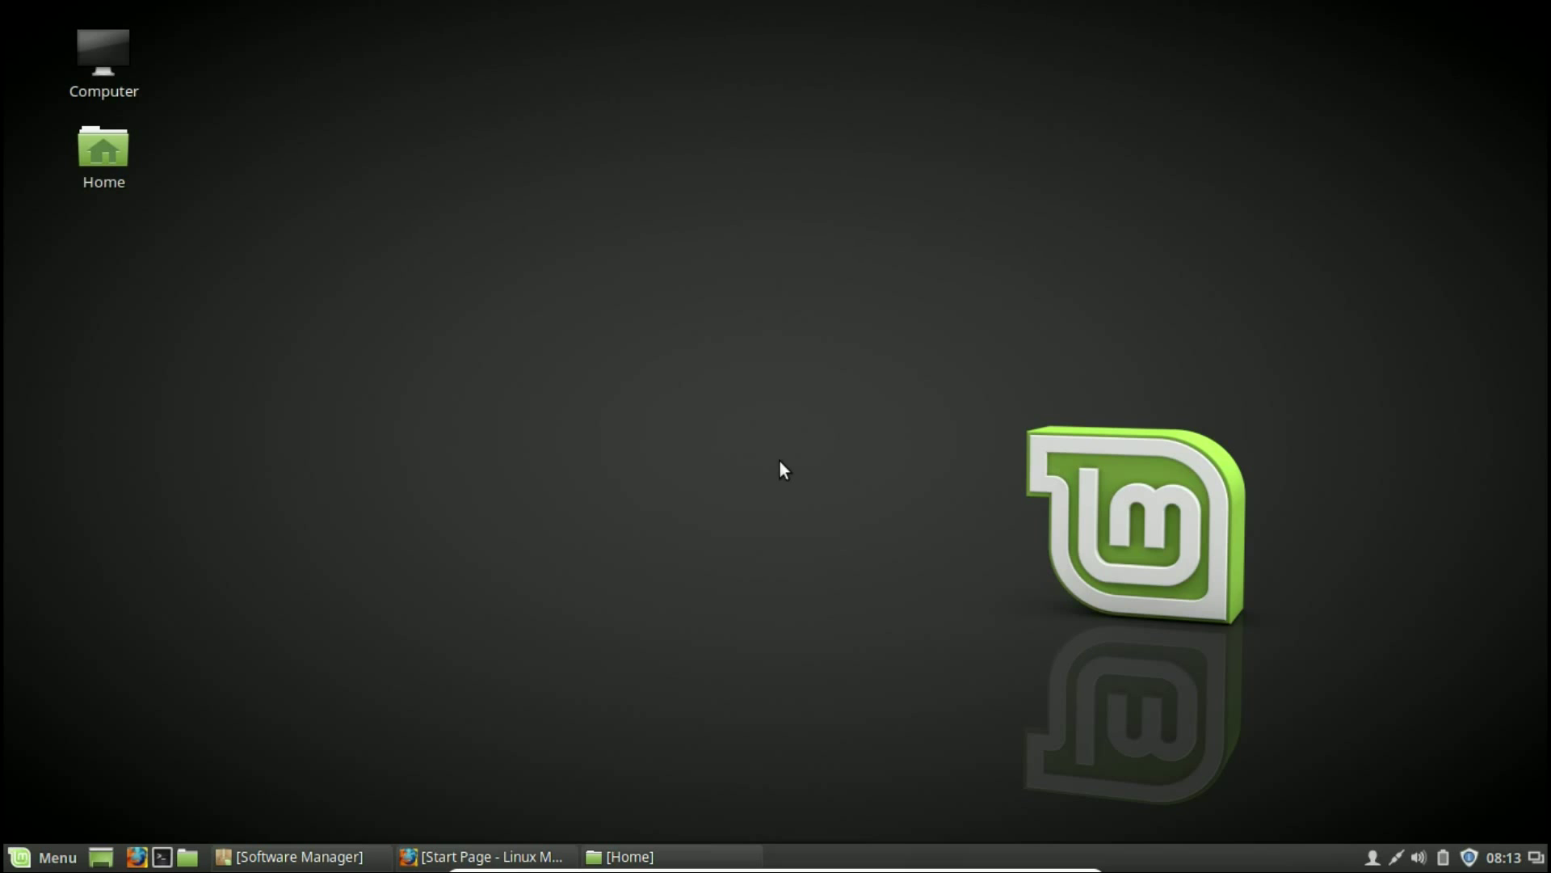
# Open System Info from the preferences, review the operating system and hardware details, and close it
pyautogui.click(67, 861)
pyautogui.moveTo(246, 627)
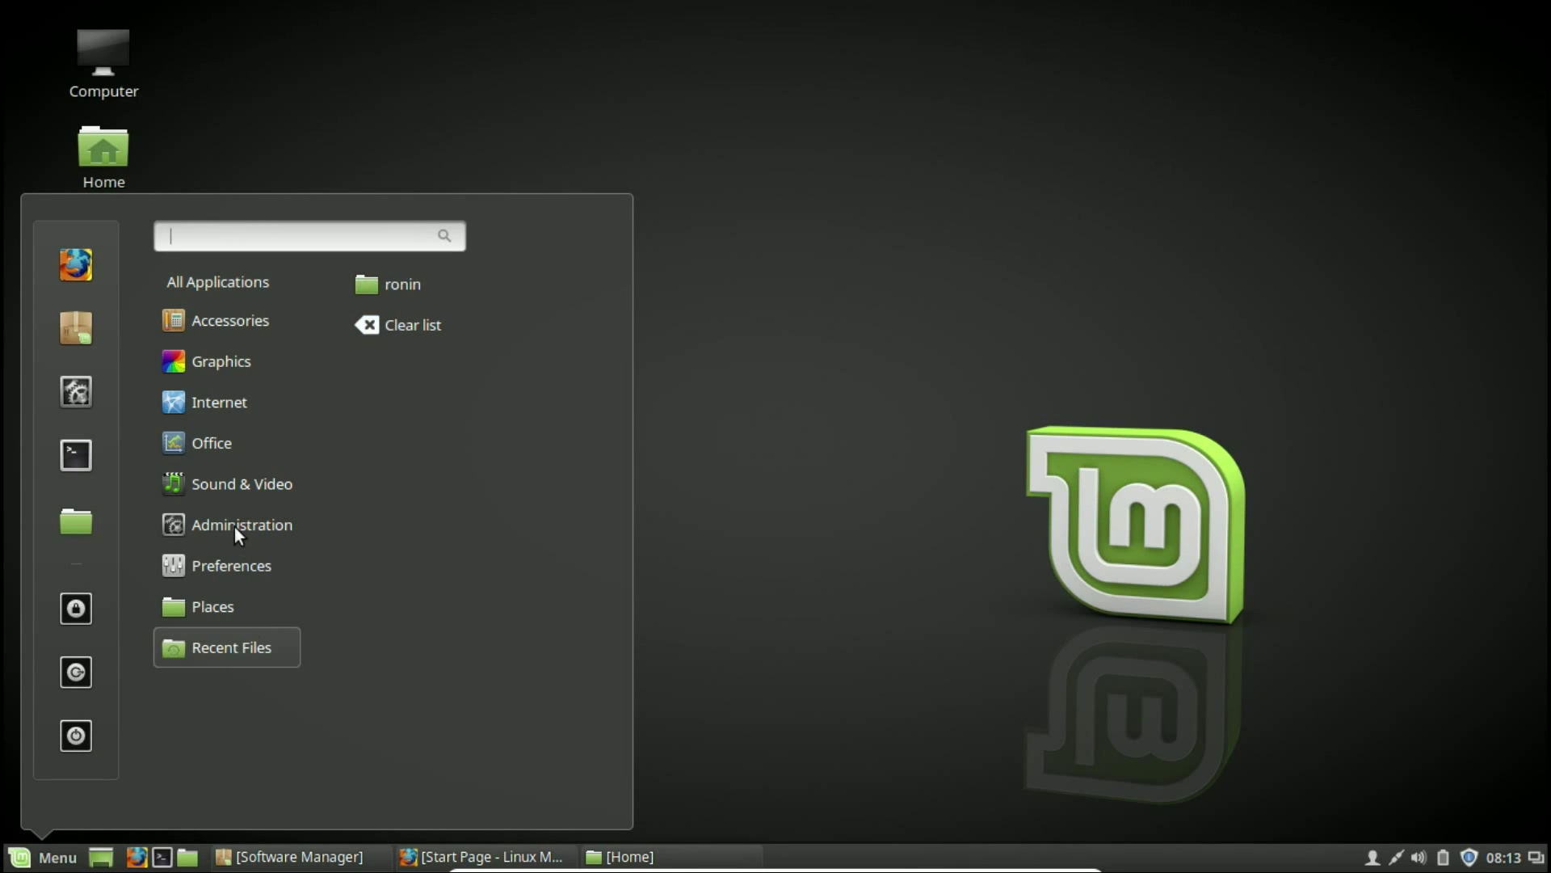
pyautogui.moveTo(235, 525)
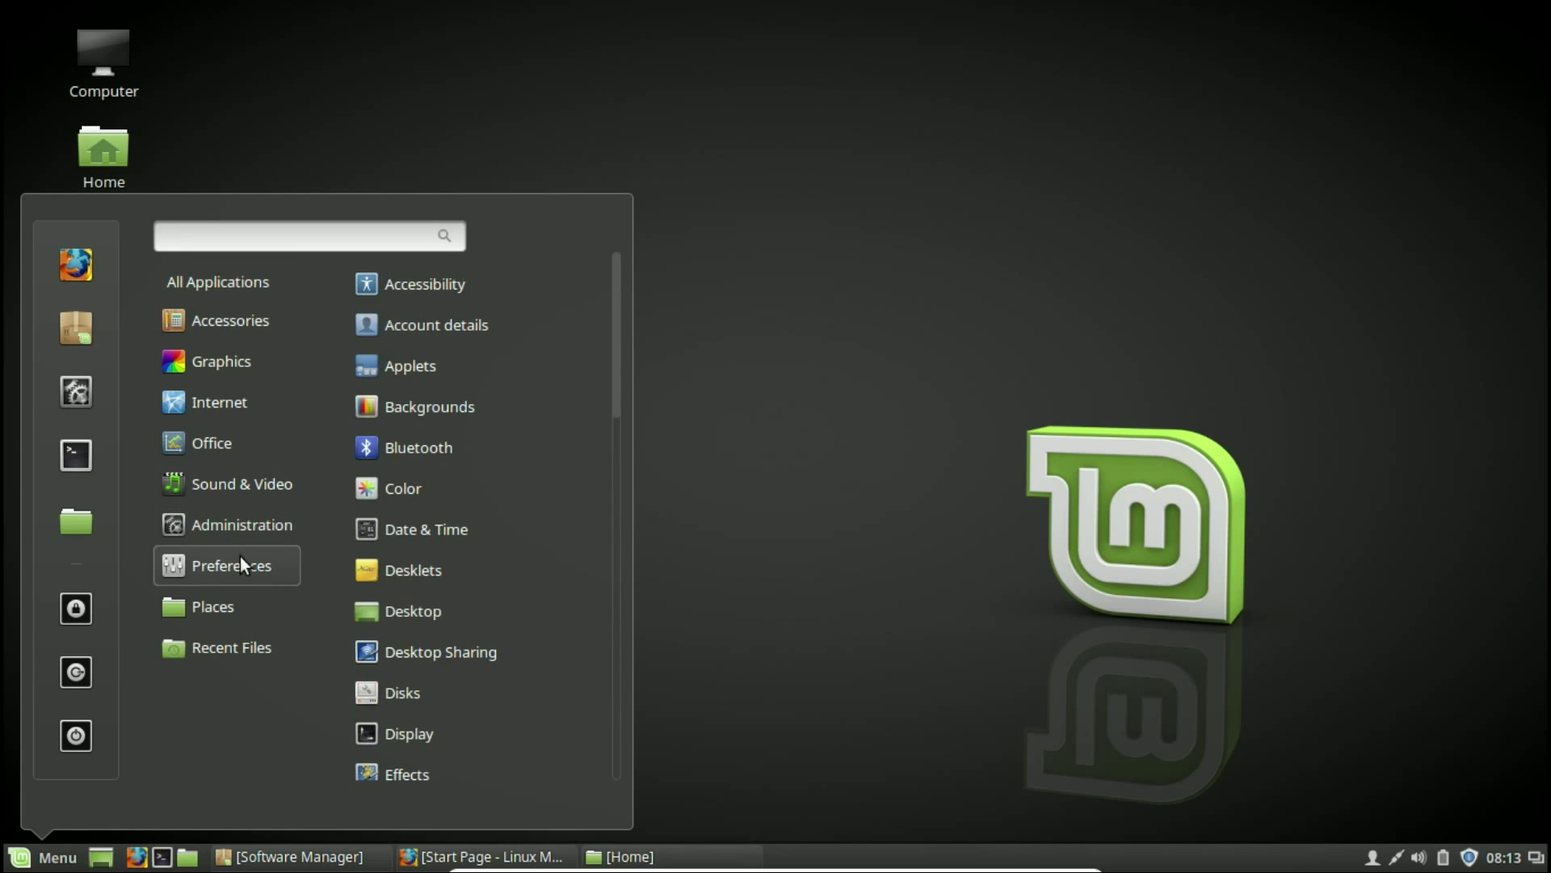
pyautogui.scroll(-10, 496, 619)
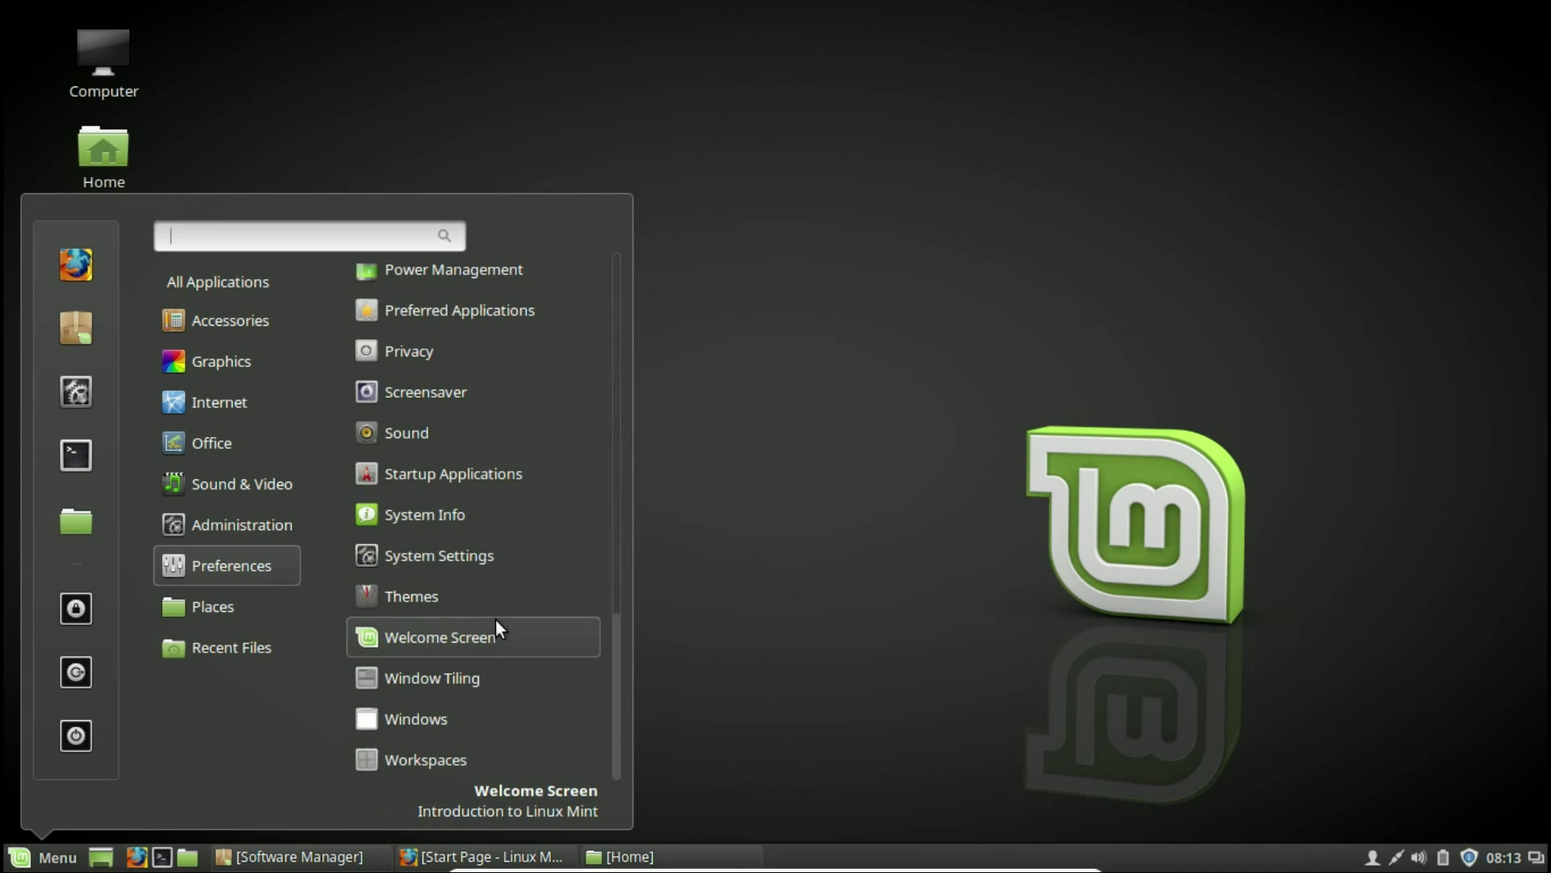
pyautogui.click(435, 510)
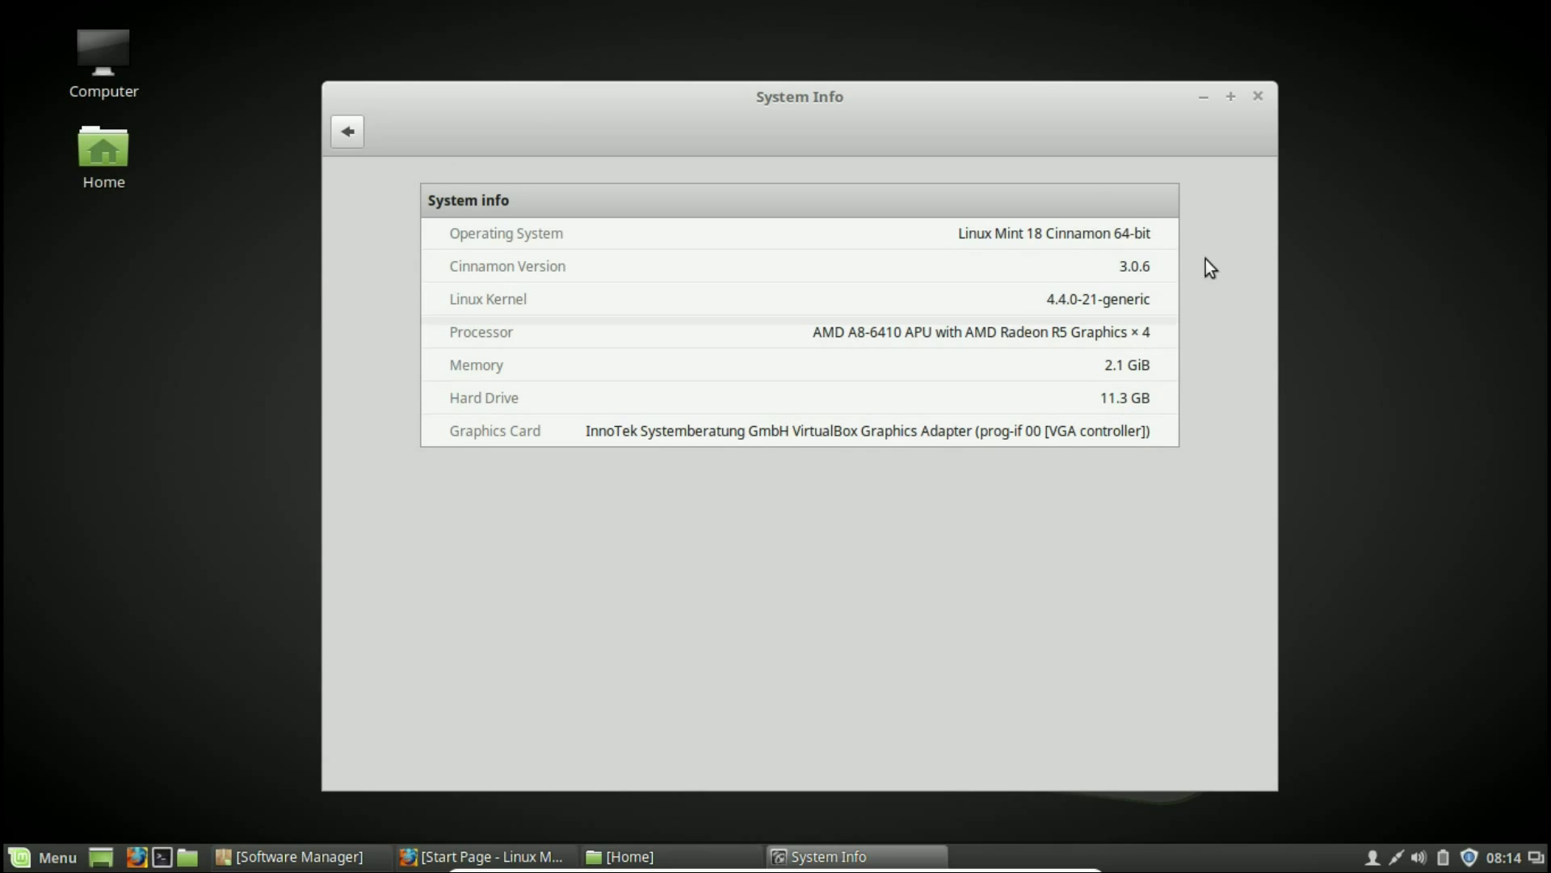
pyautogui.click(1257, 98)
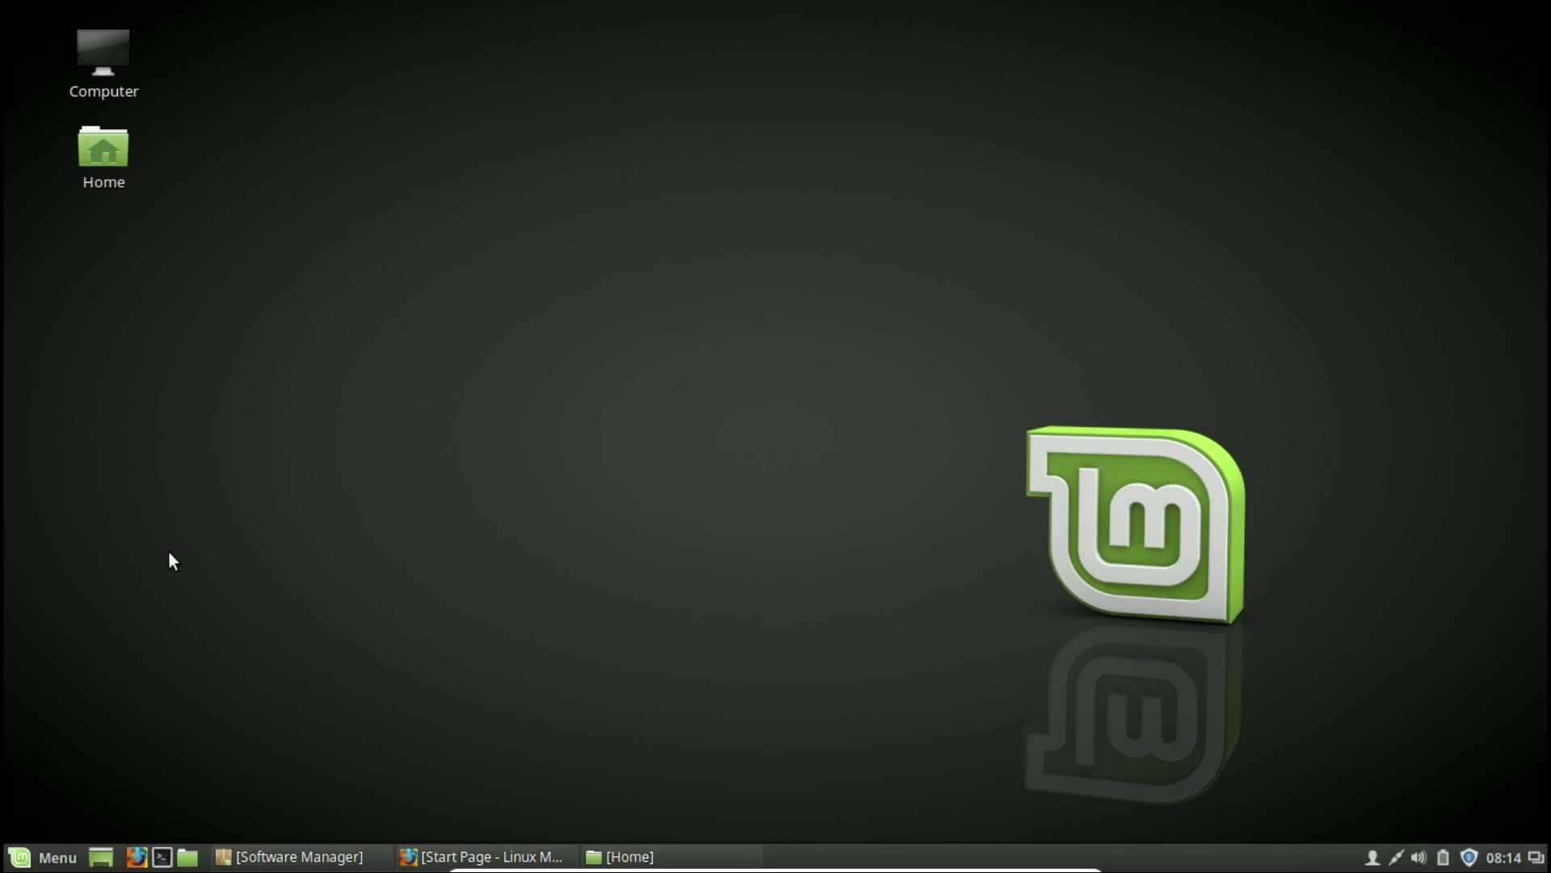
pyautogui.click(50, 858)
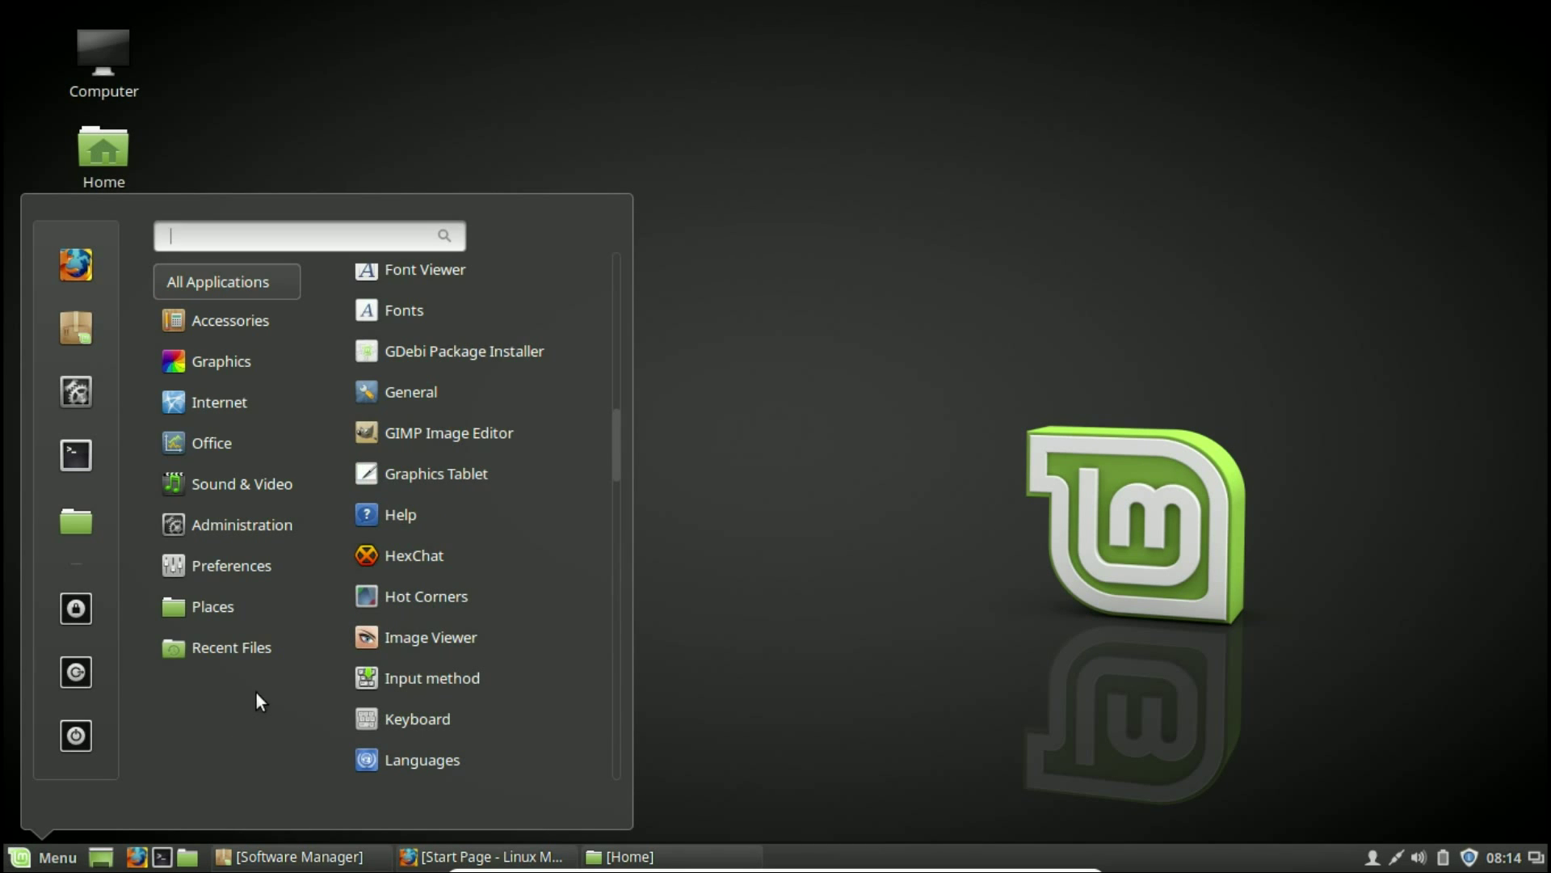
pyautogui.moveTo(240, 559)
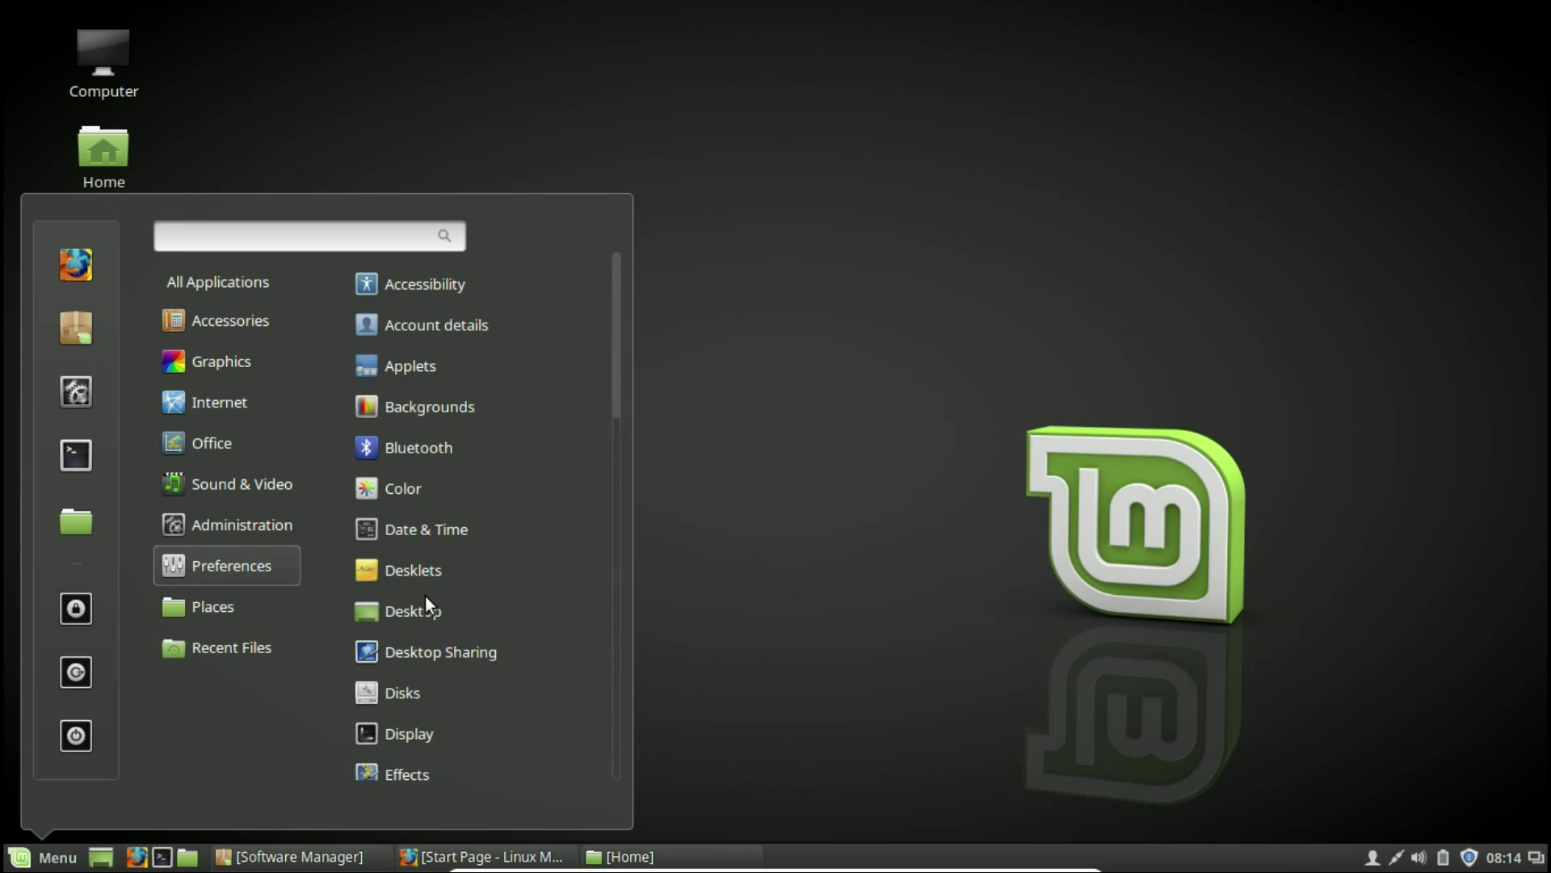
pyautogui.scroll(-10, 564, 583)
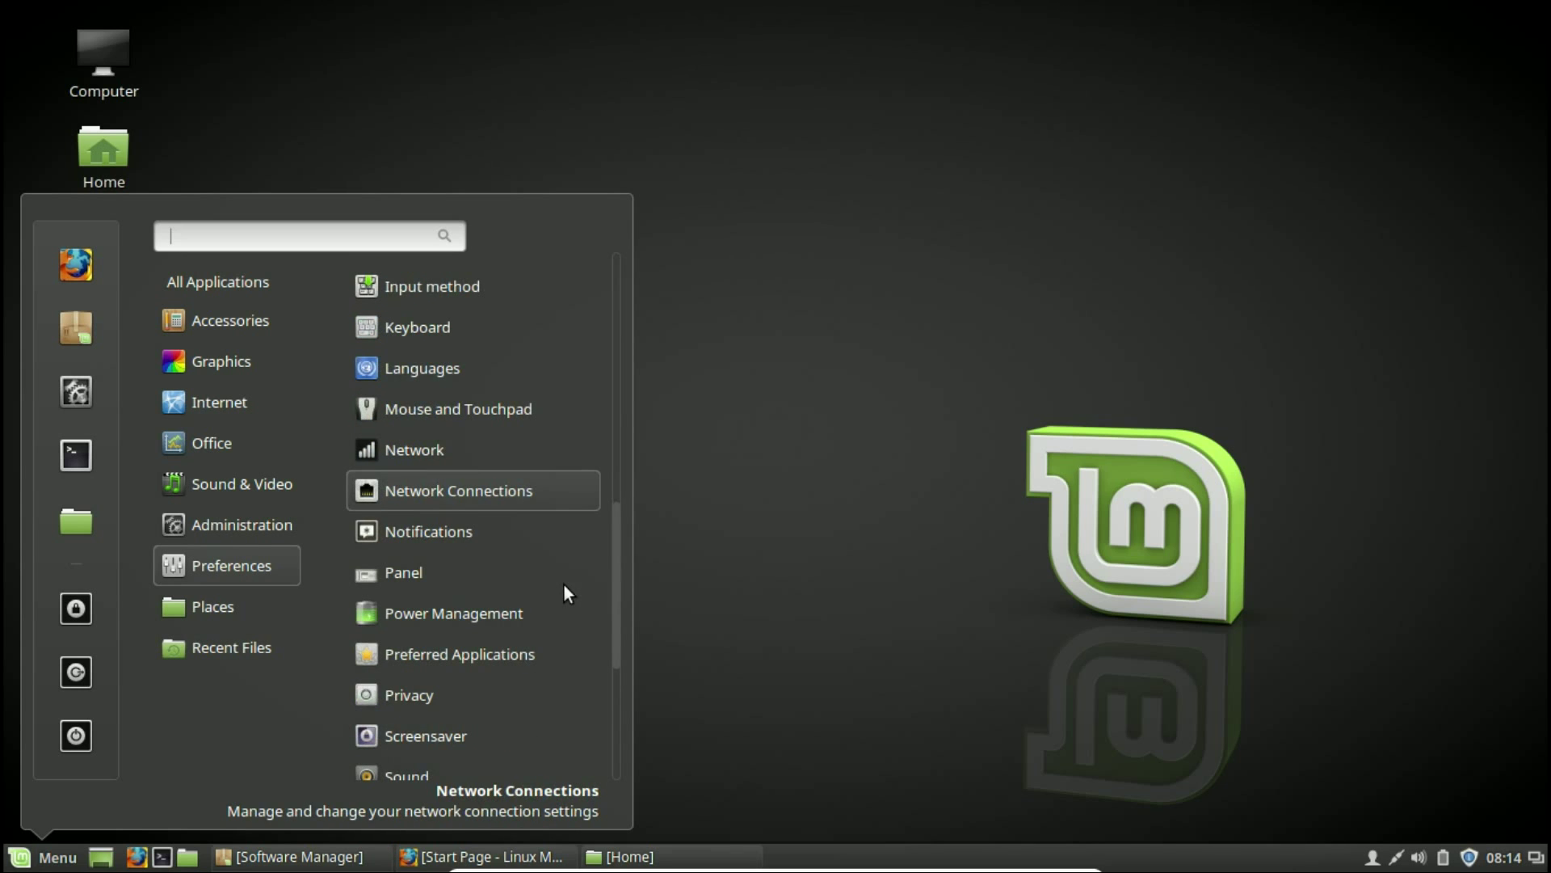
pyautogui.scroll(-2, 563, 586)
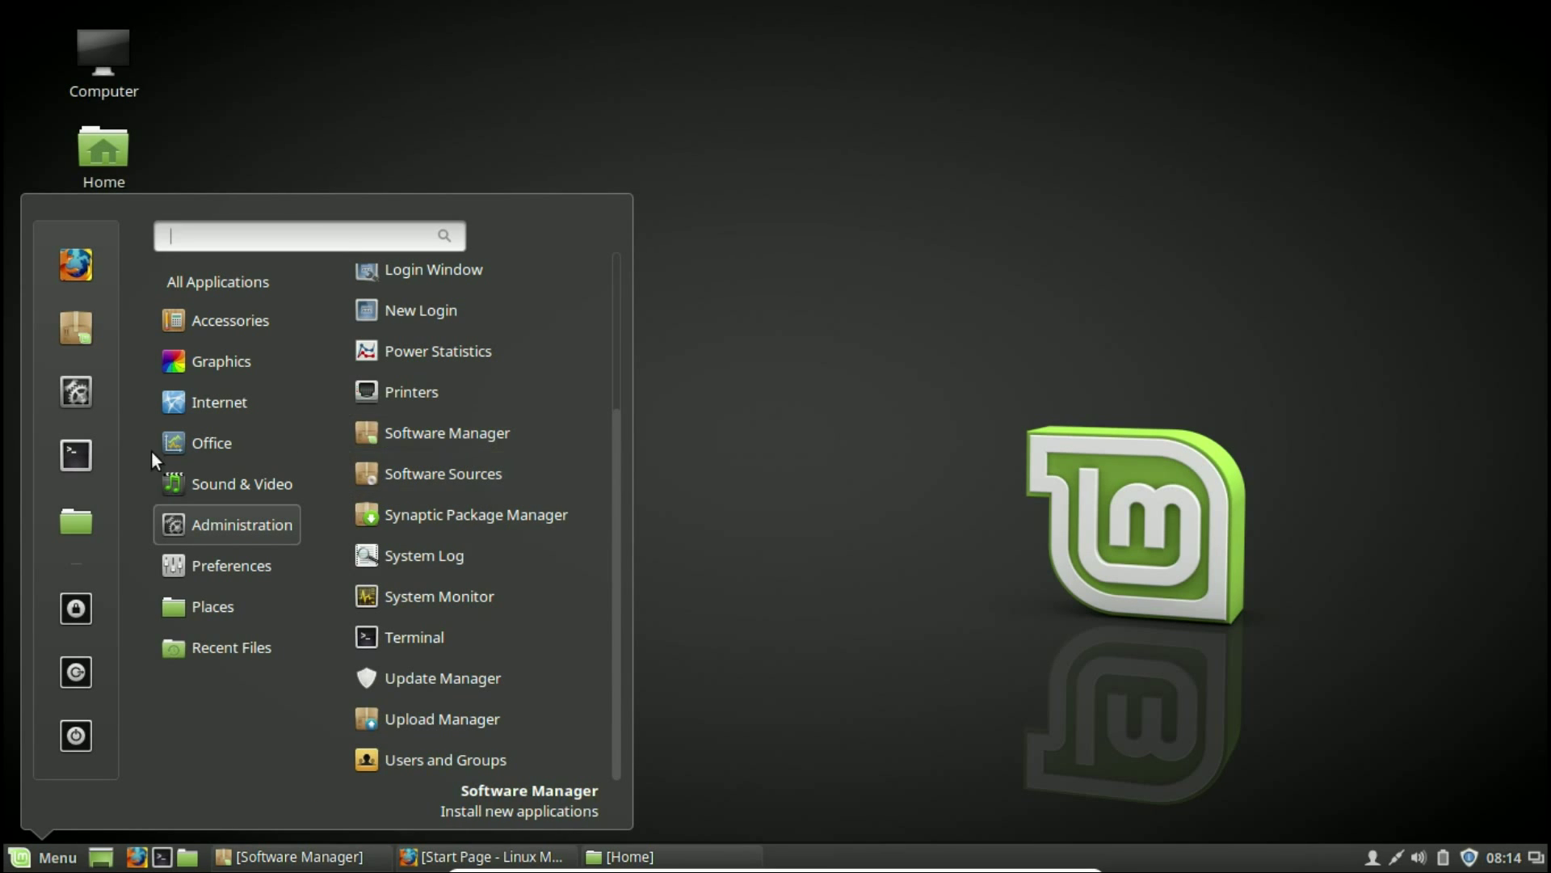
# Search Software Manager for "hardinfo", install the Hardinfo package, and minimize Software Manager
pyautogui.click(353, 859)
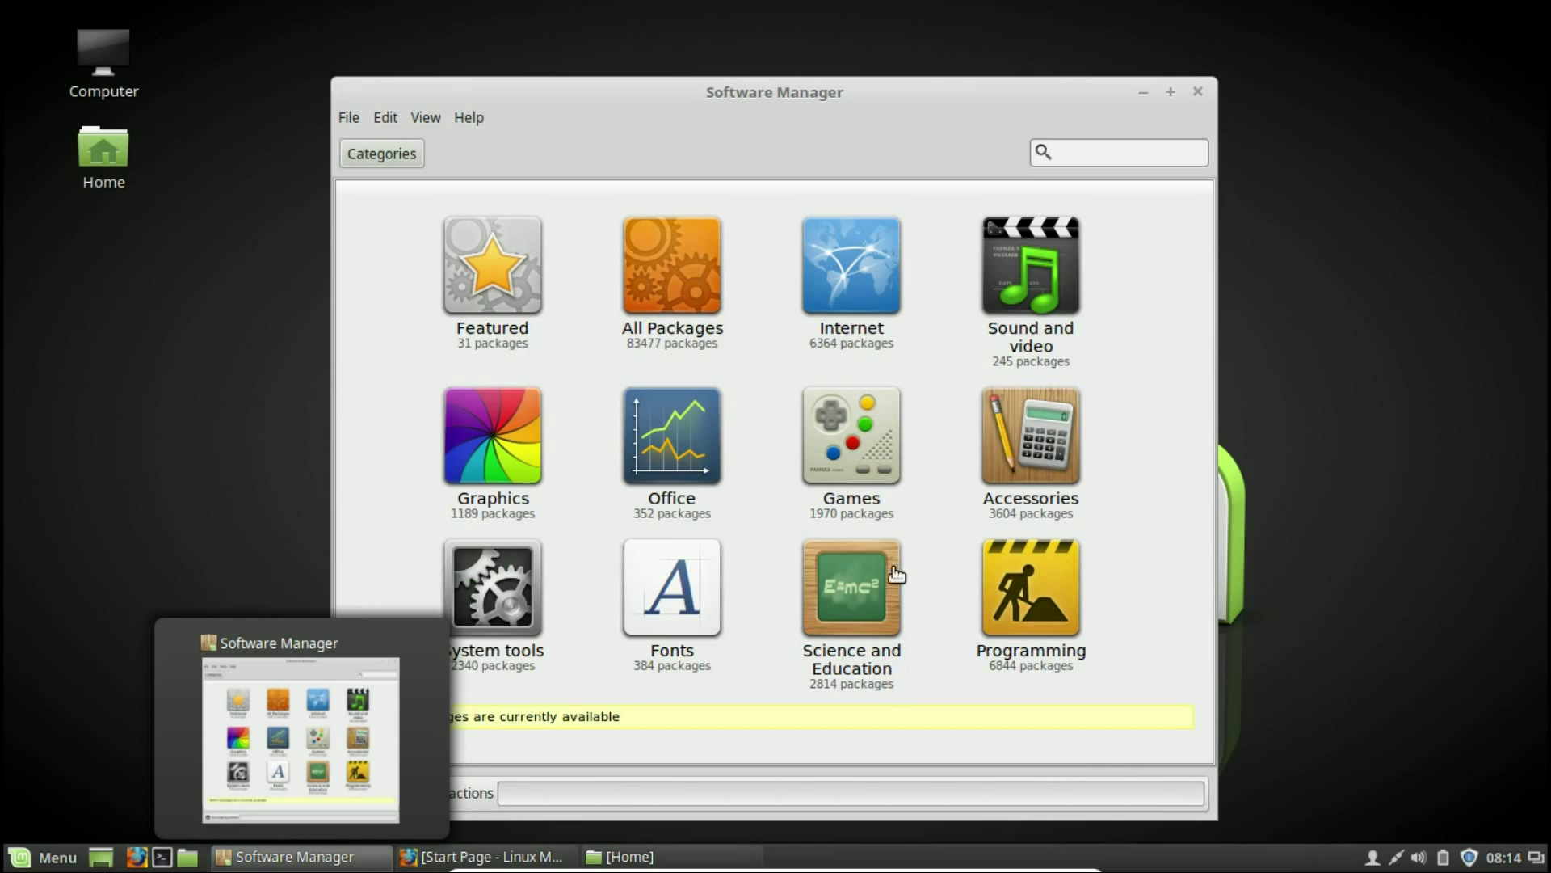
pyautogui.click(1109, 156)
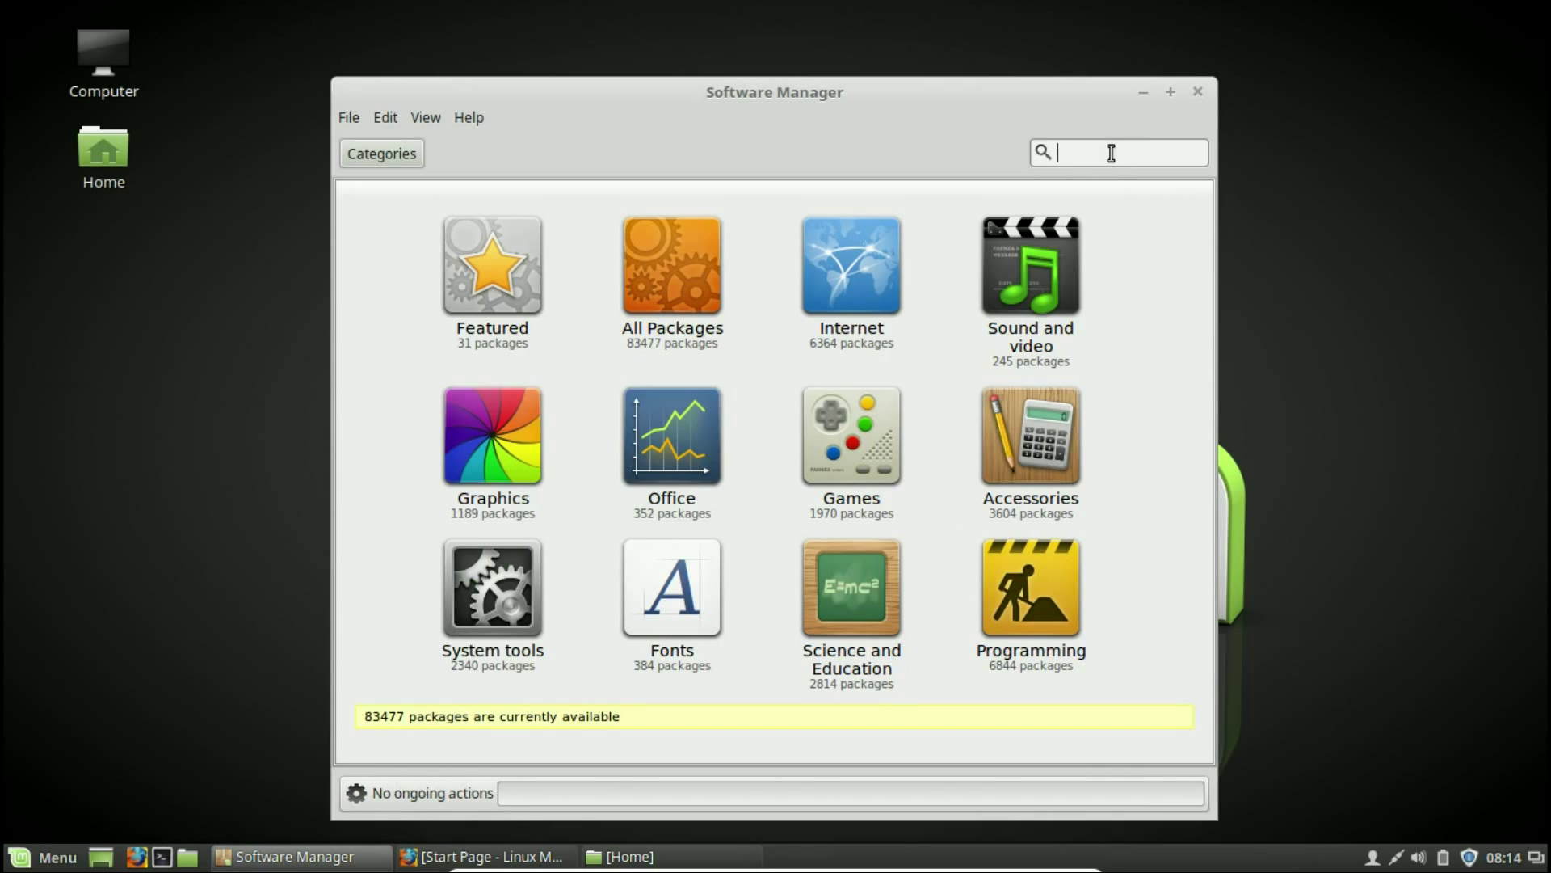
pyautogui.write('hardinfo')
pyautogui.press('Return')
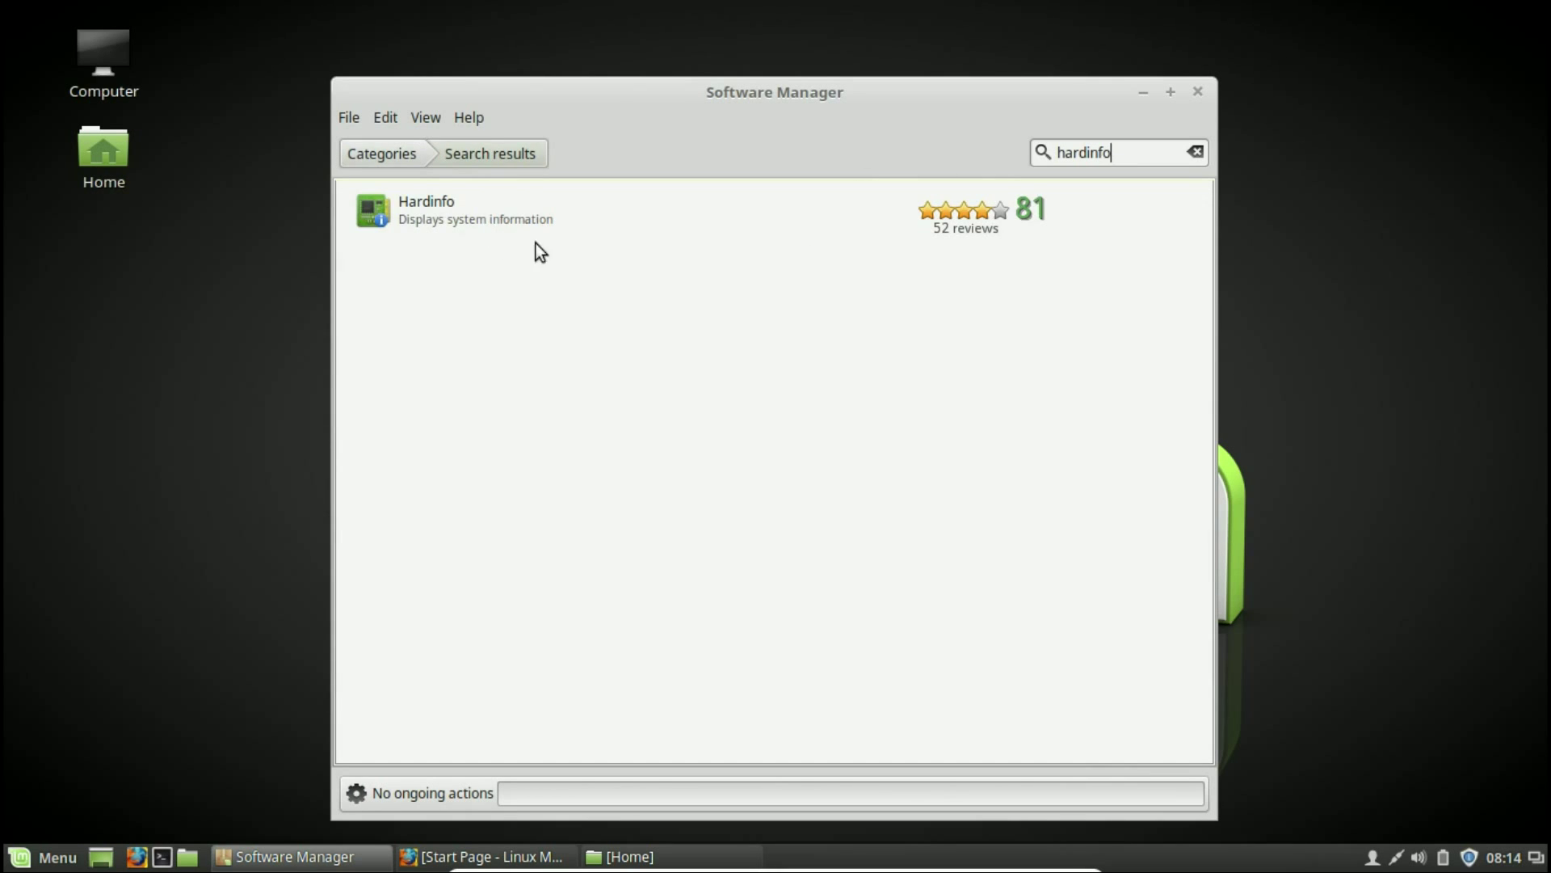
pyautogui.click(505, 214)
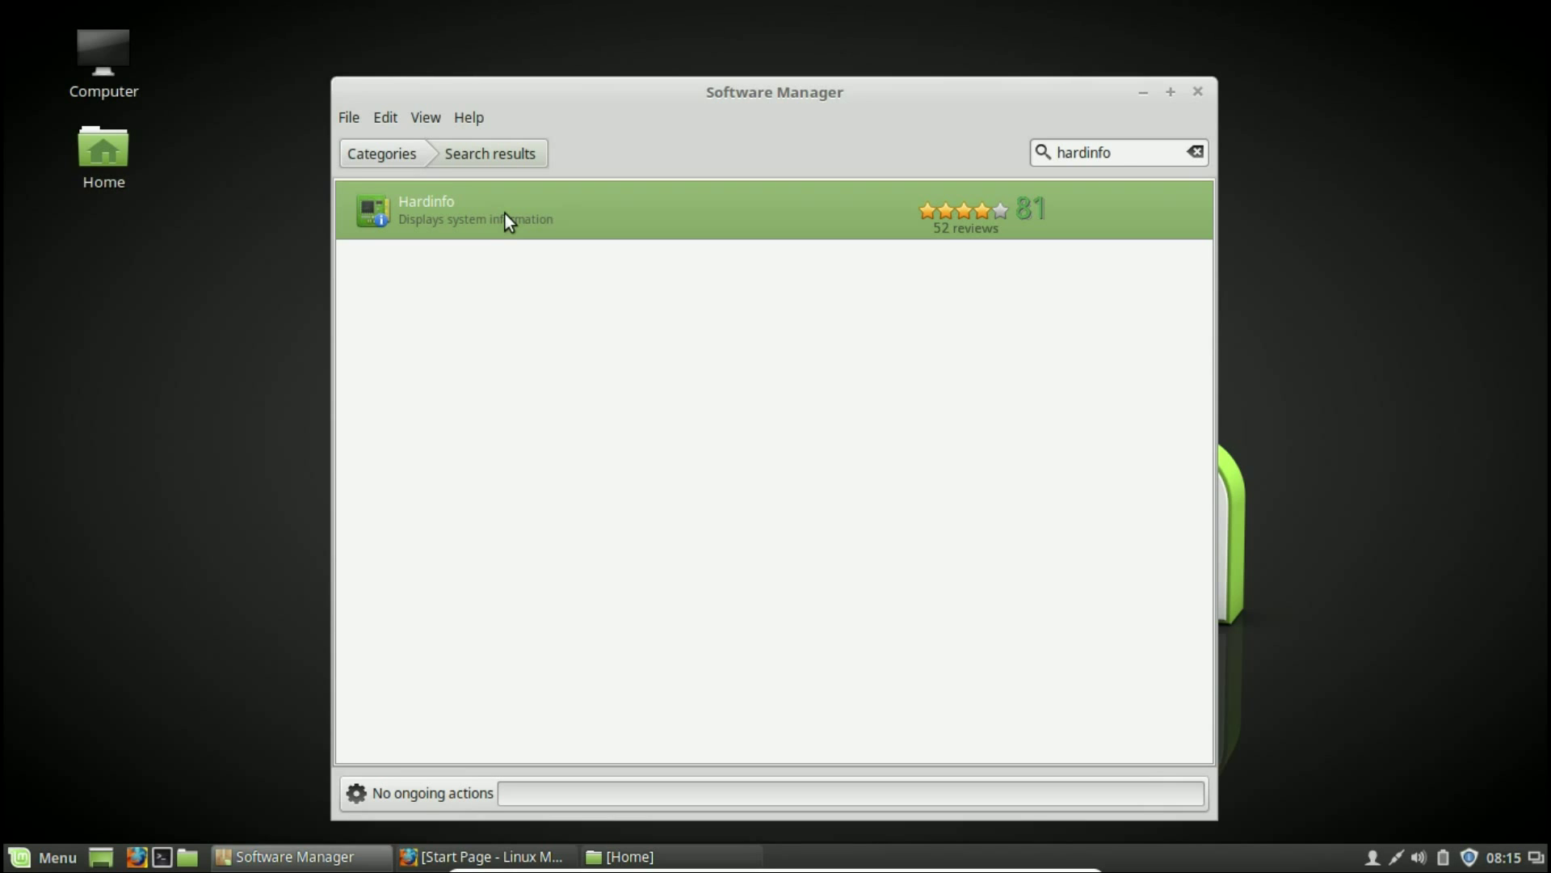
pyautogui.press('Escape')
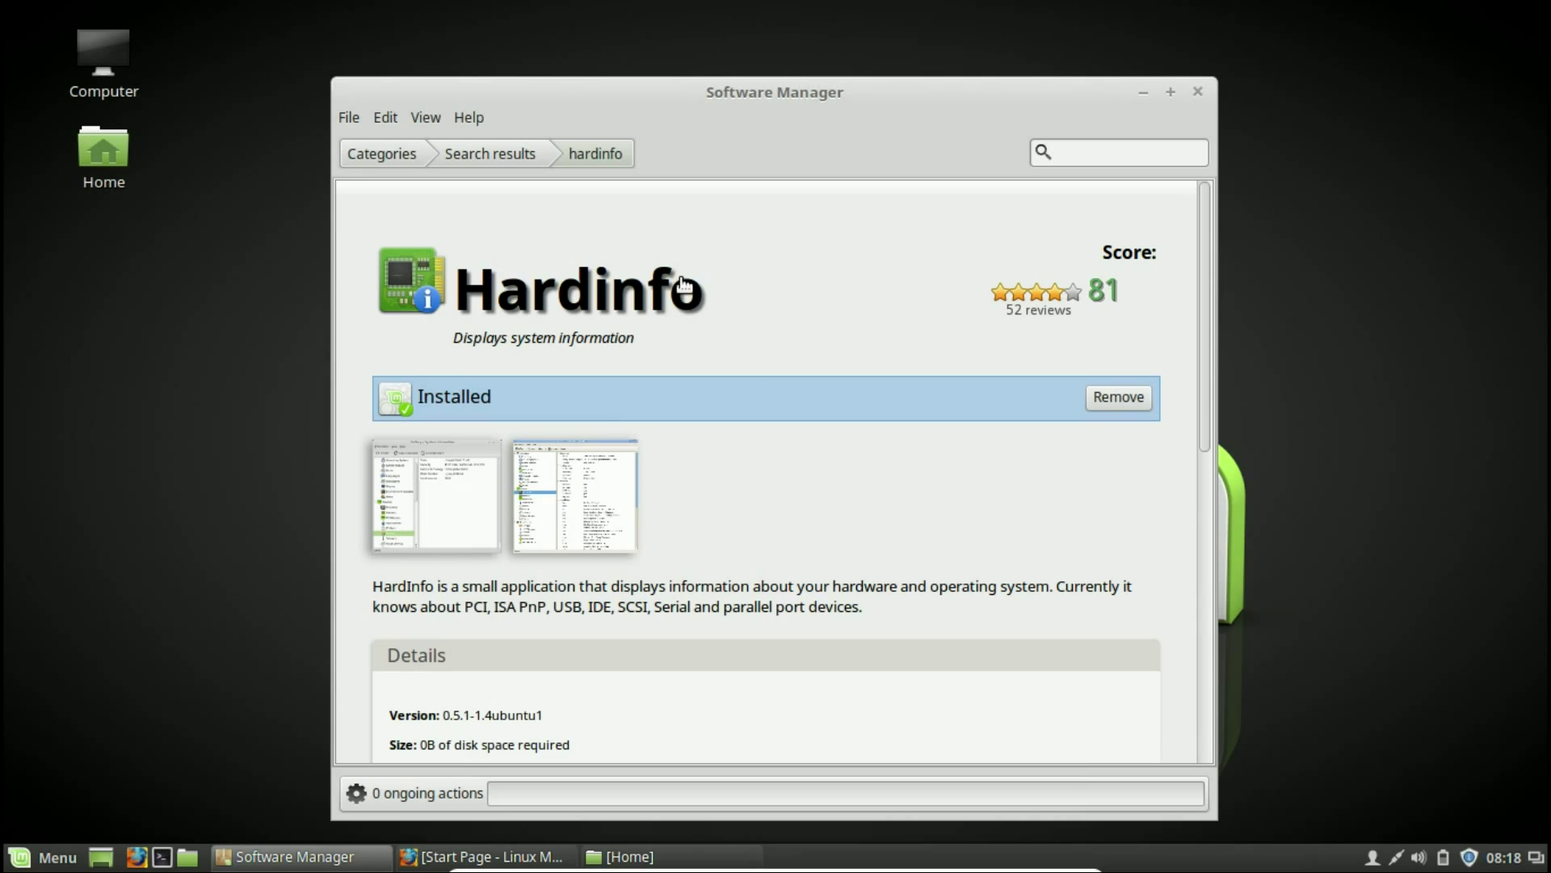
pyautogui.click(1144, 91)
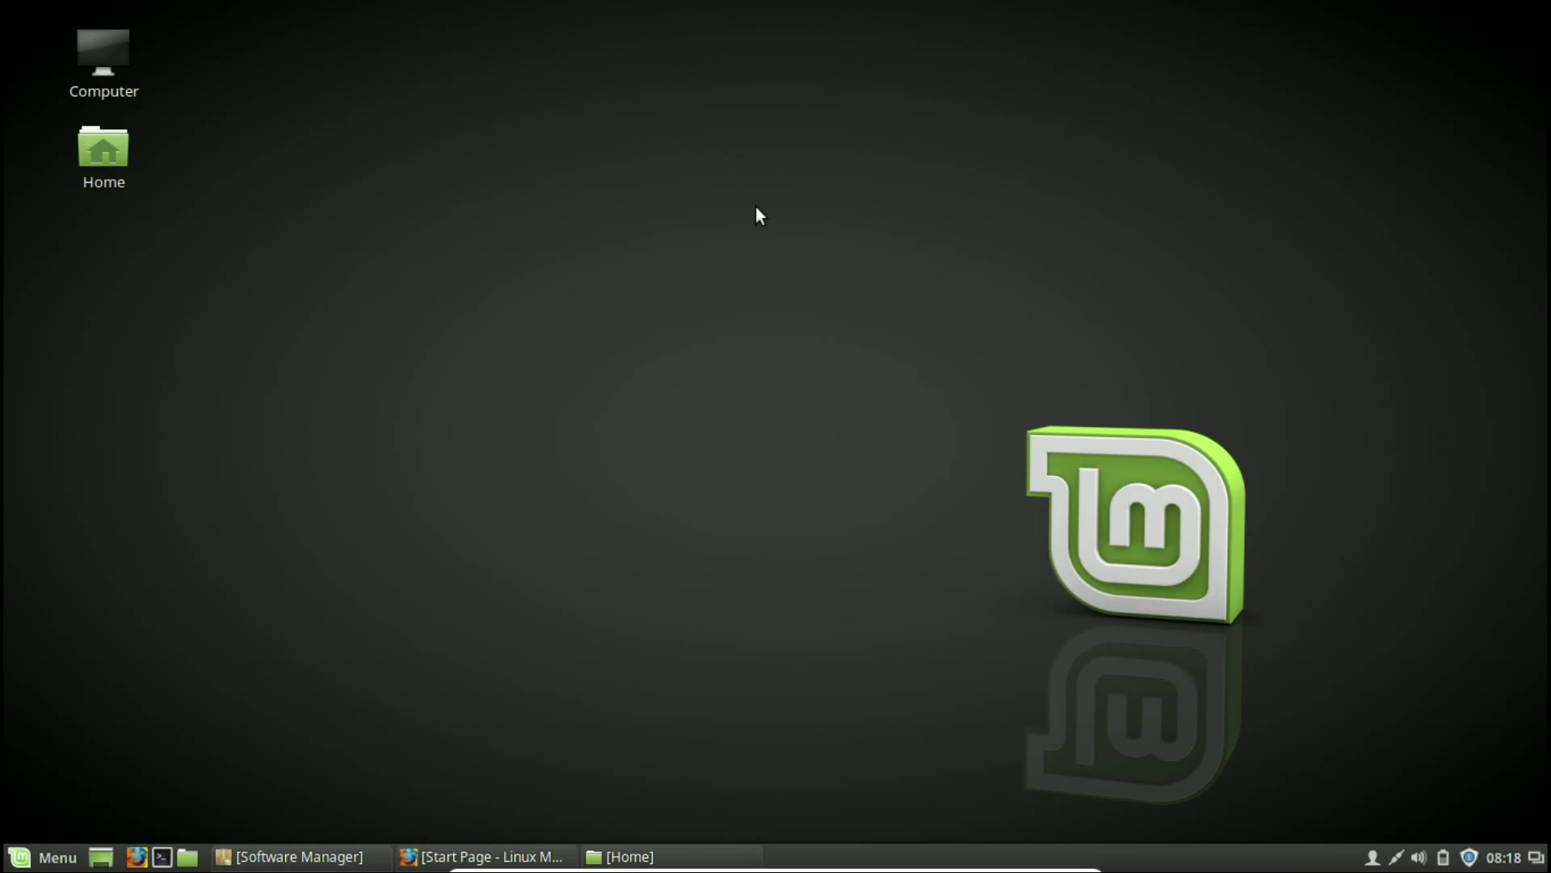
# Launch System Profiler and Benchmark from the administration tools and maximize its window
pyautogui.click(36, 857)
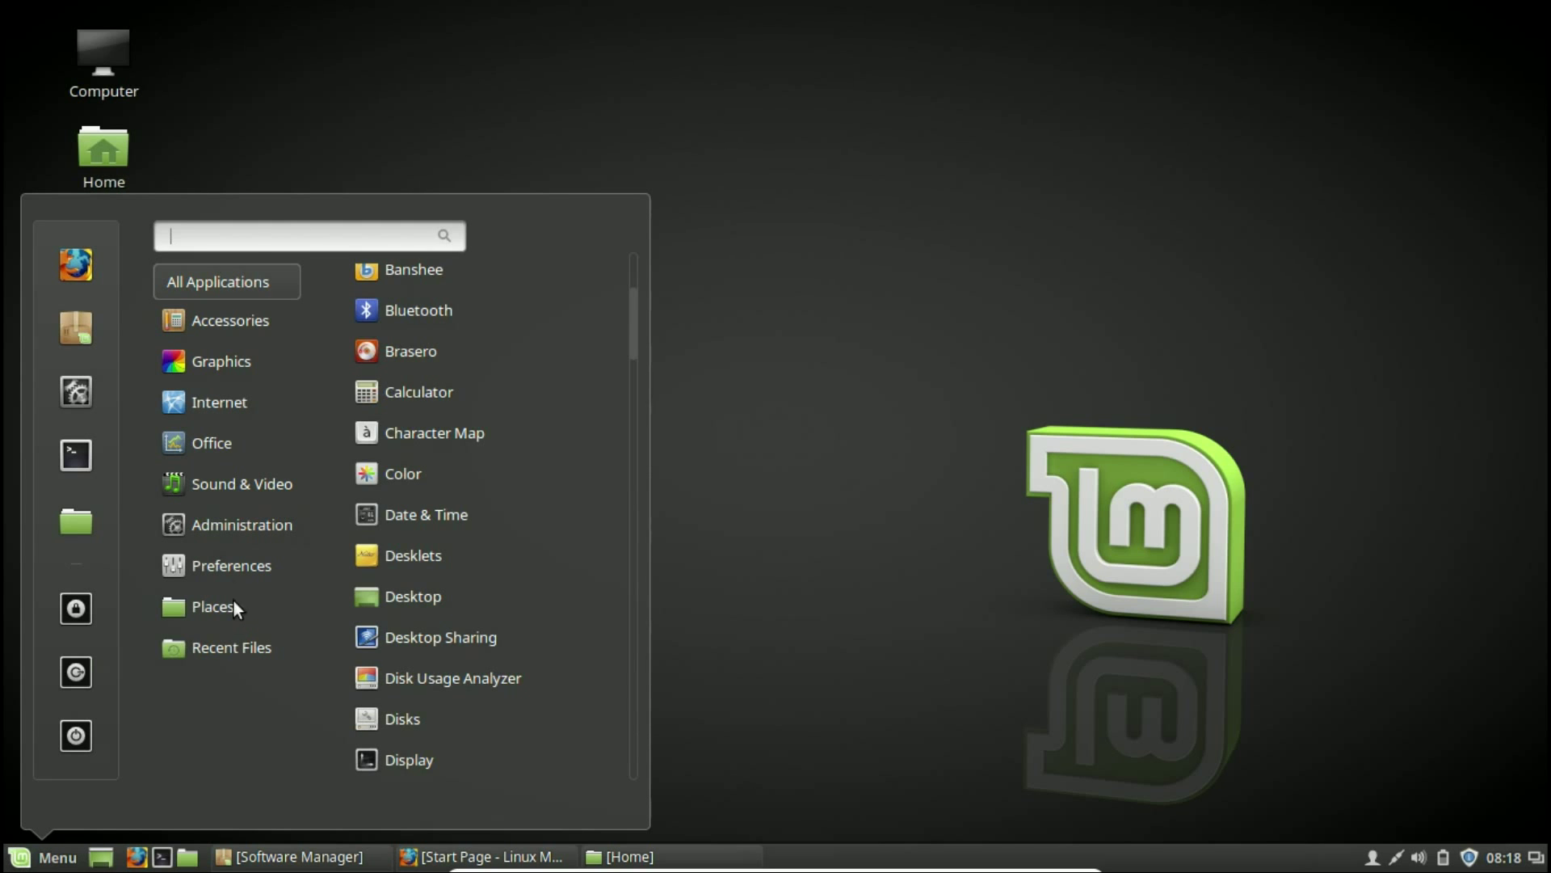
pyautogui.moveTo(227, 525)
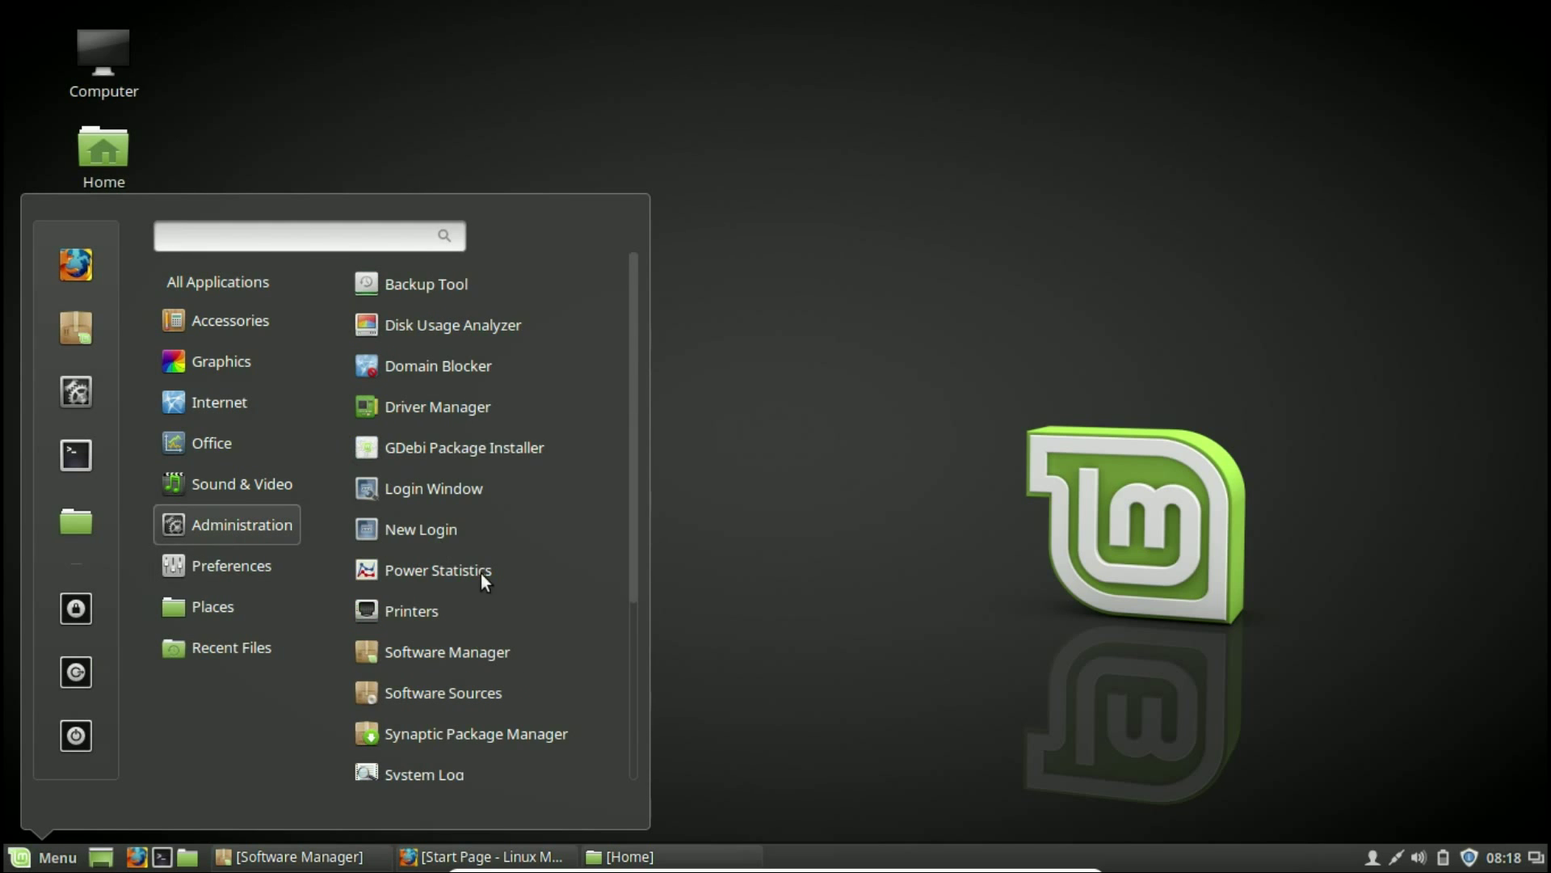
pyautogui.scroll(-3, 512, 660)
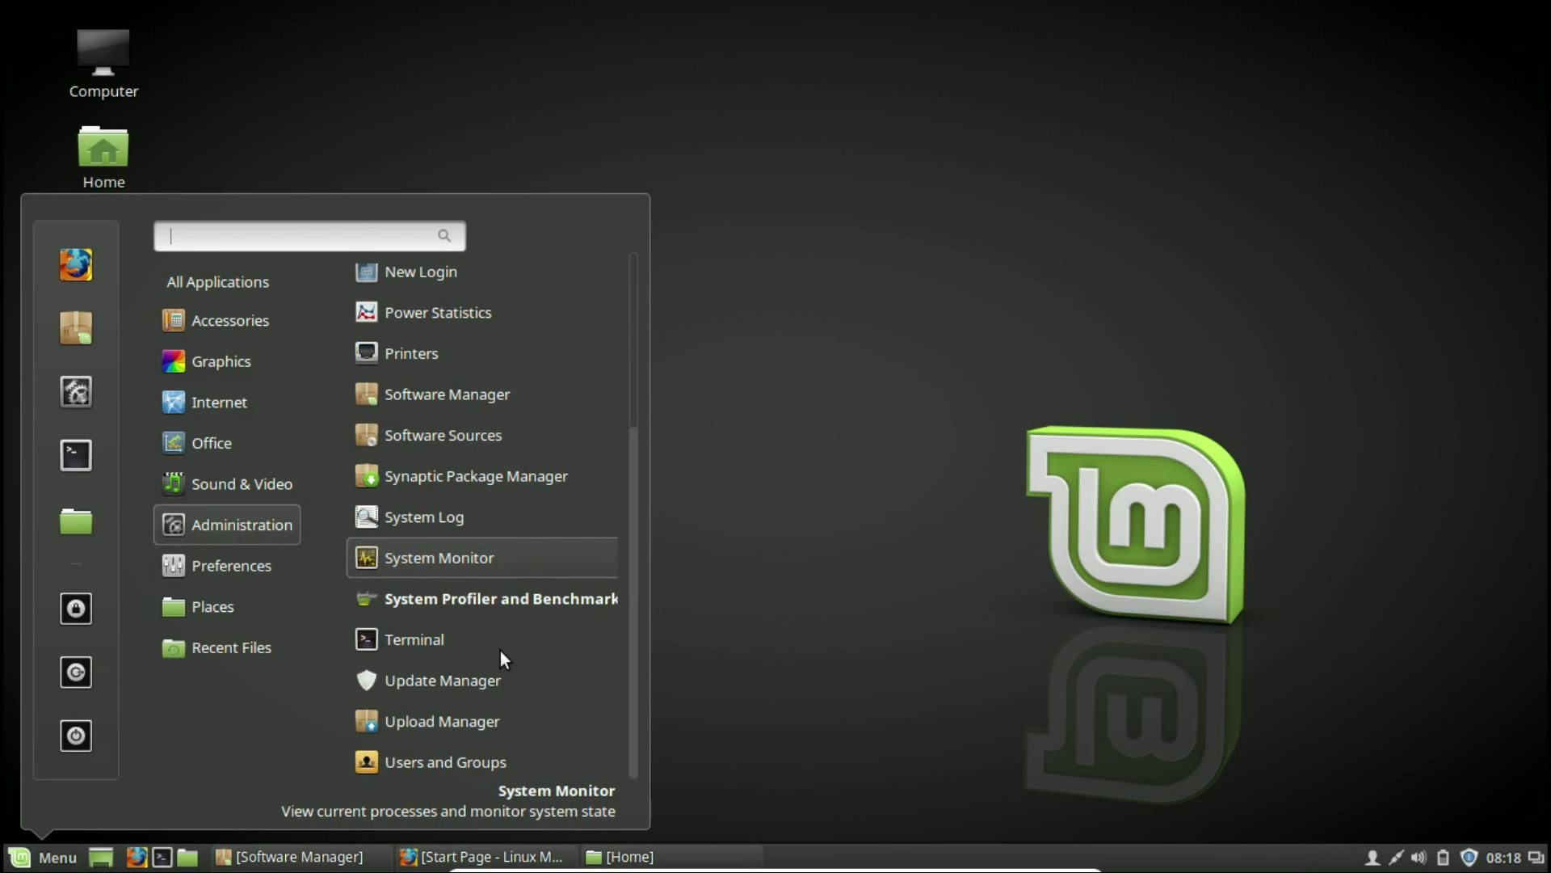
pyautogui.click(482, 600)
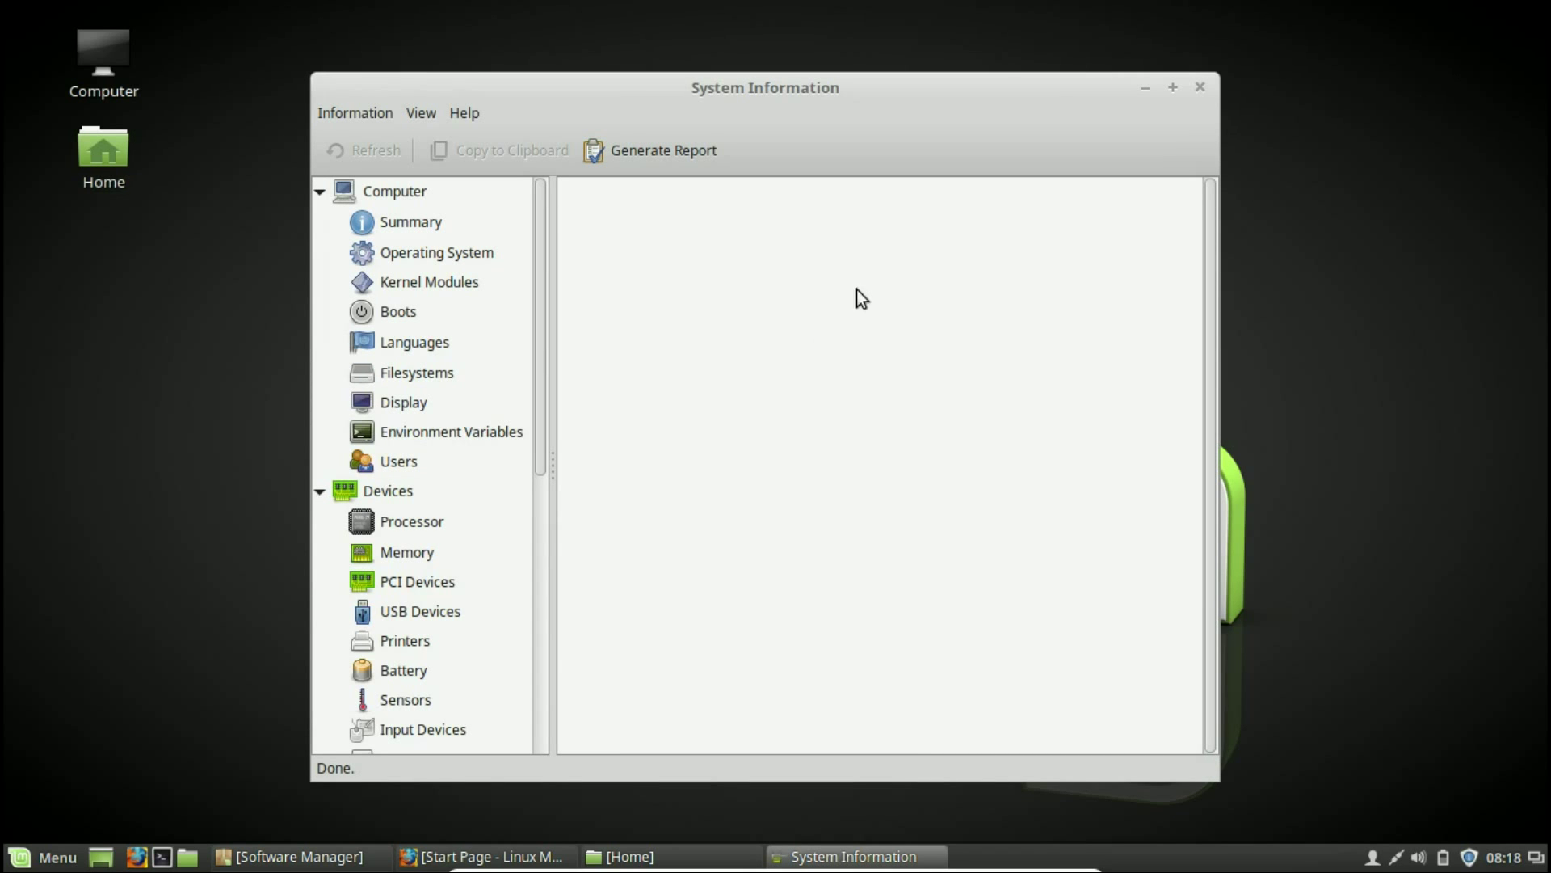
pyautogui.click(1174, 88)
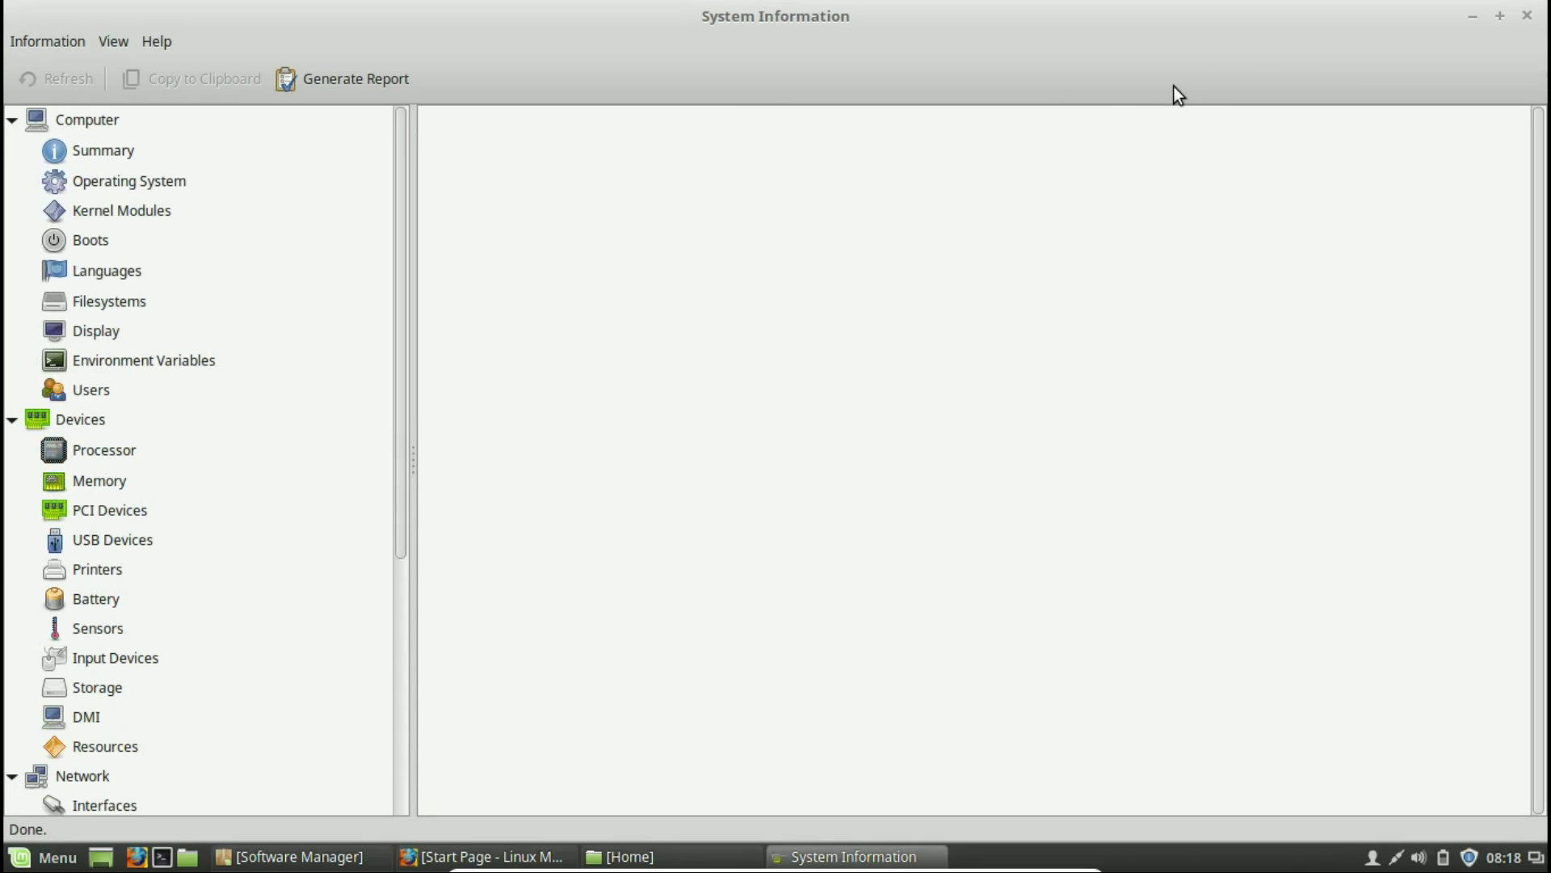
# Review the computer's summary, operating system and kernel modules, and the processor and memory device details
pyautogui.click(99, 156)
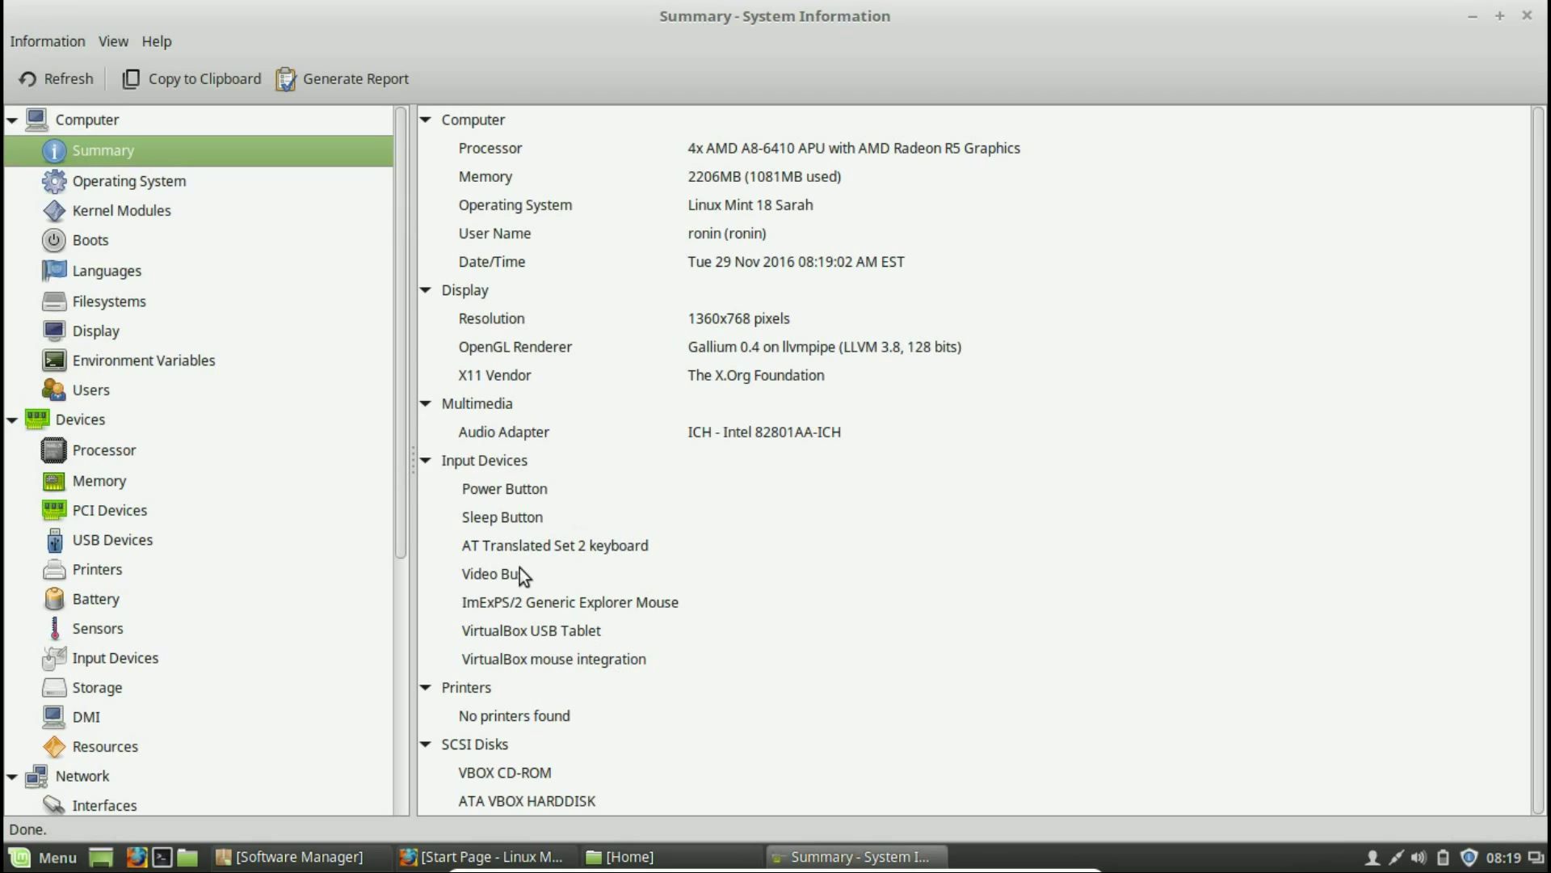
pyautogui.click(164, 188)
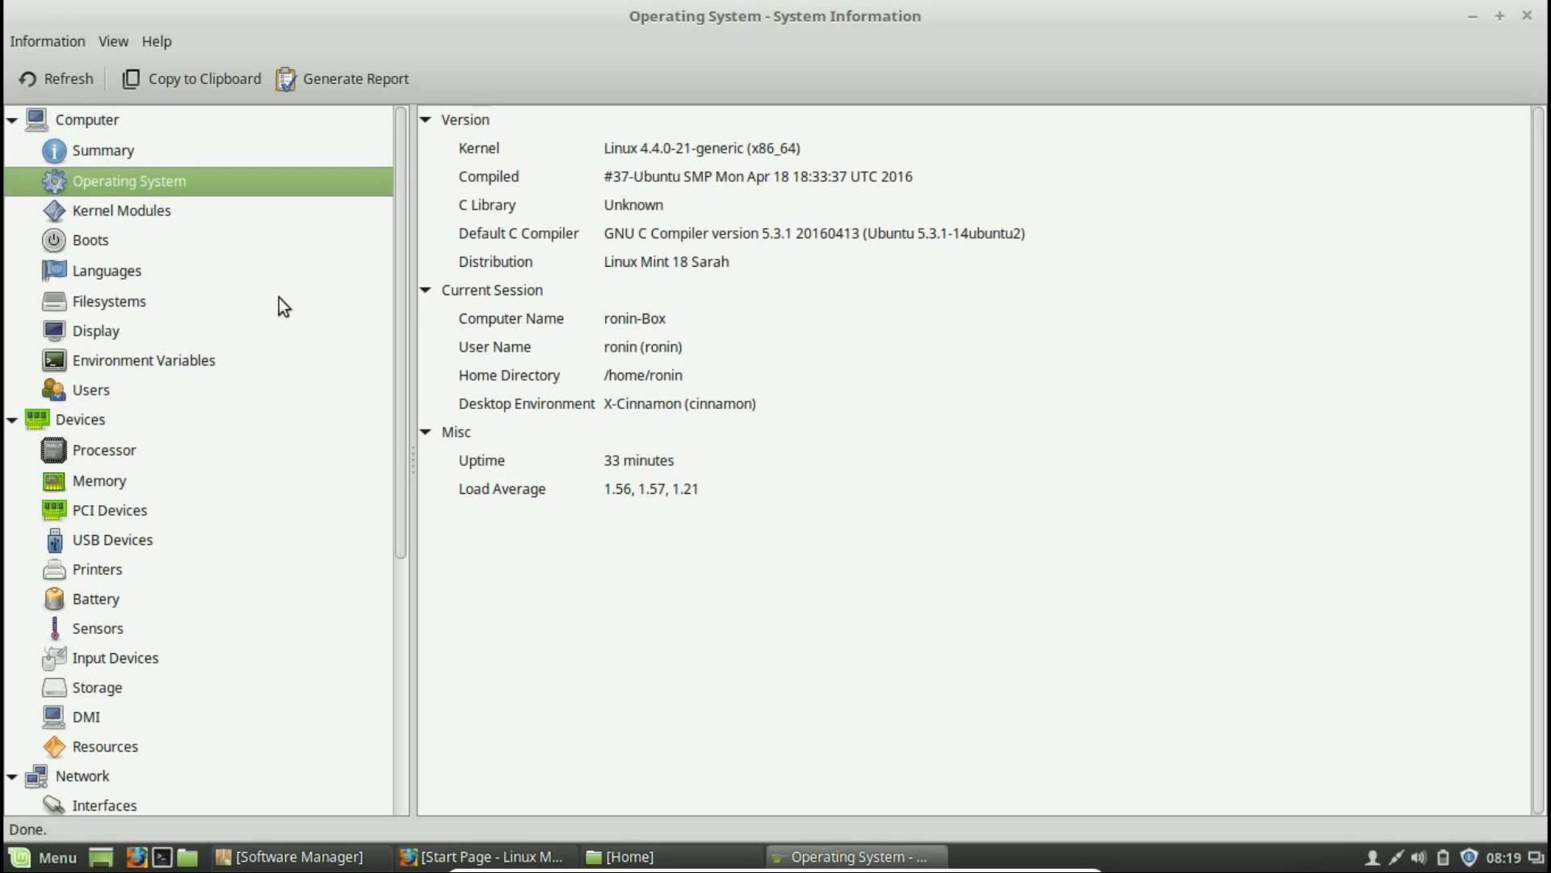
pyautogui.click(109, 209)
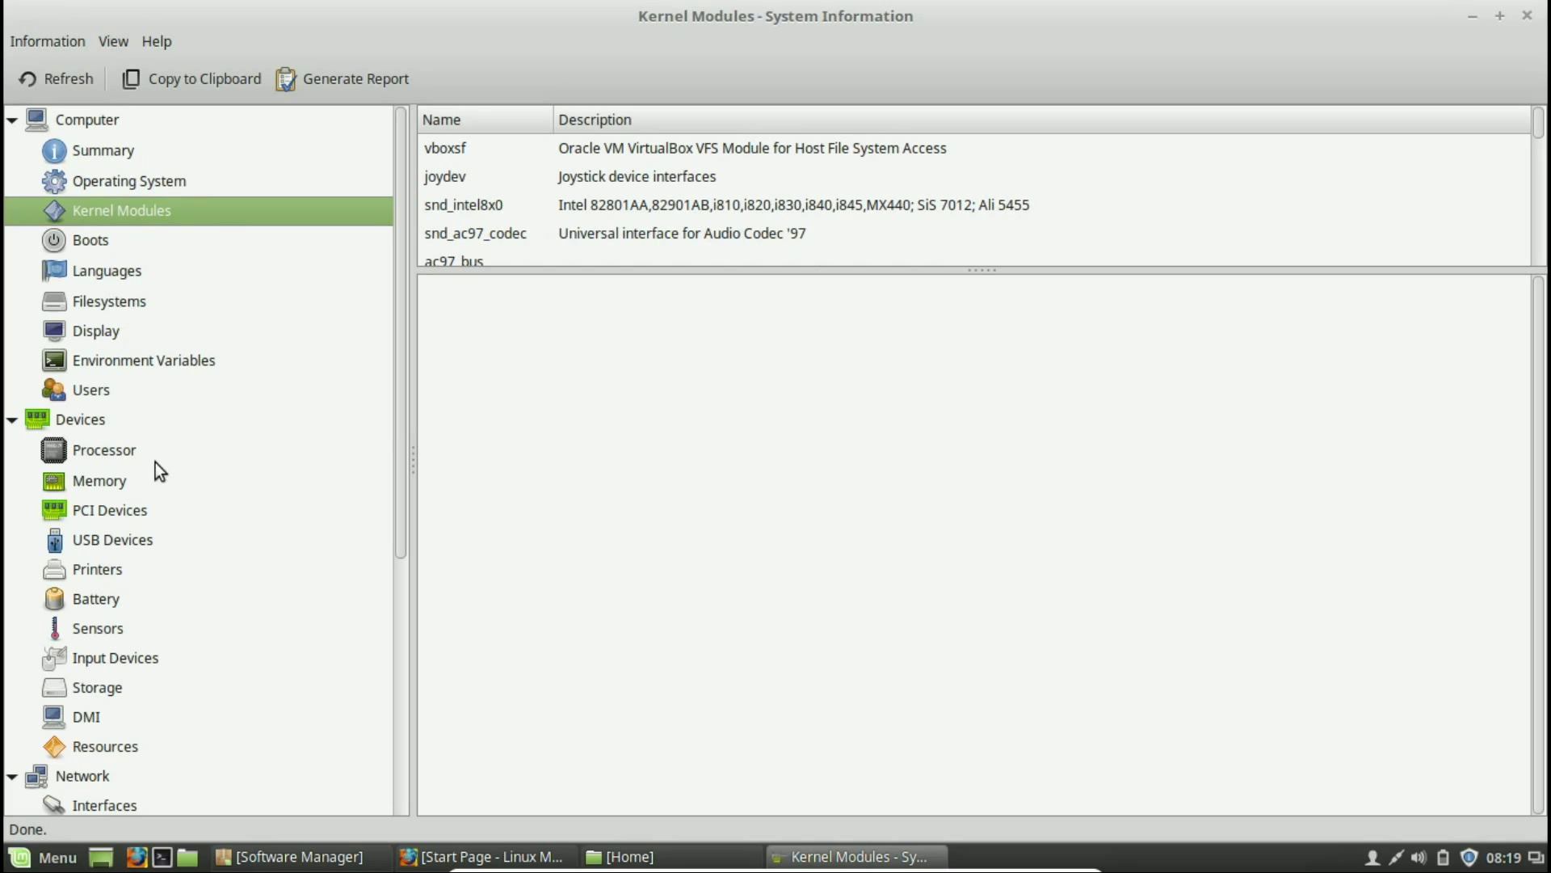
pyautogui.click(86, 421)
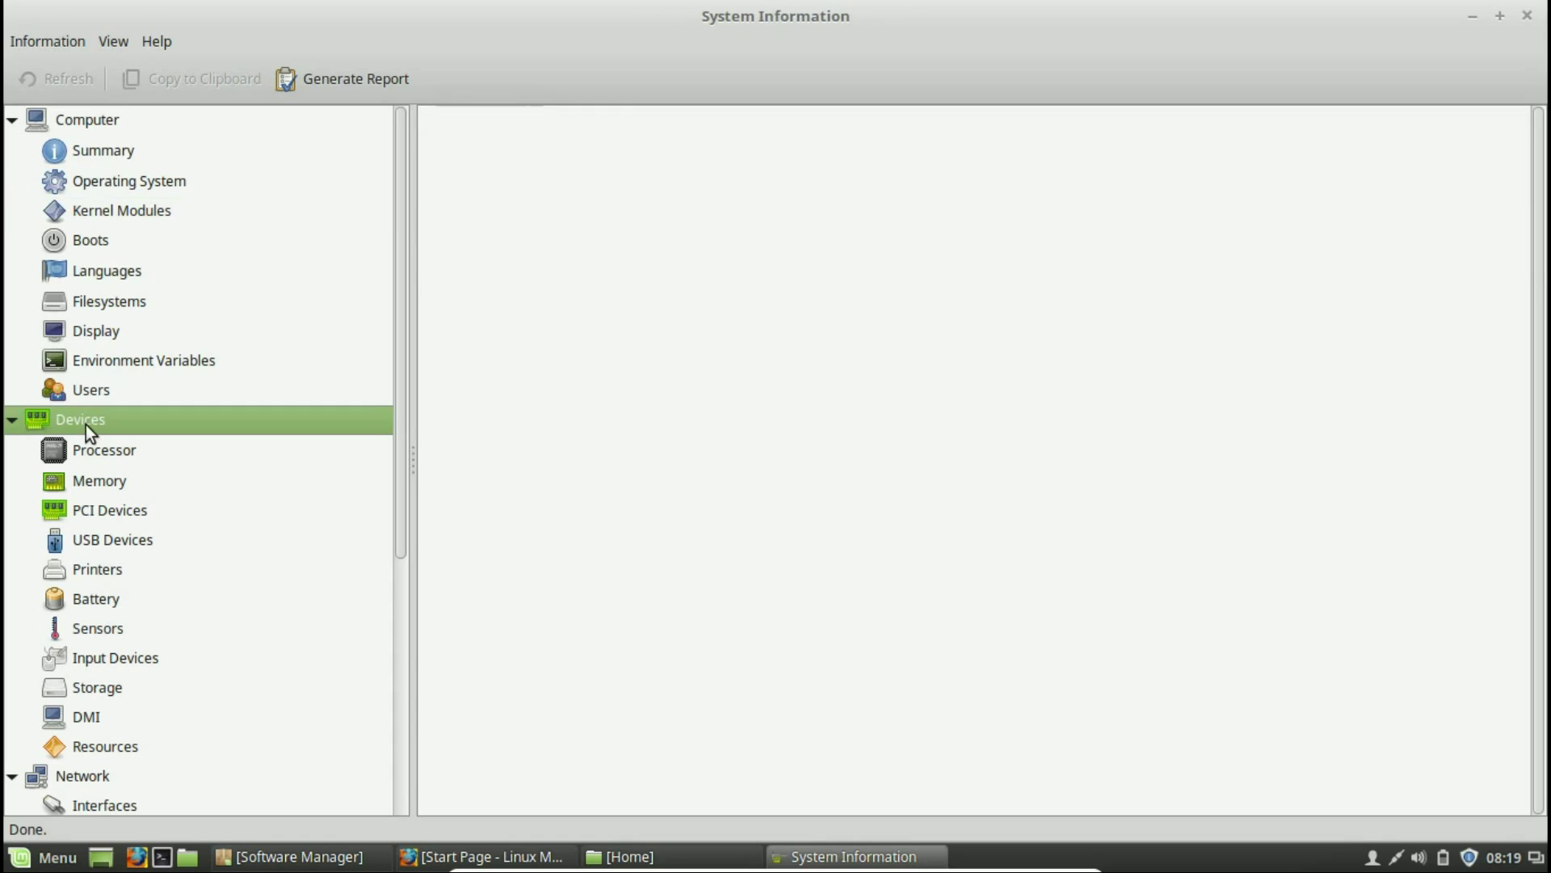
pyautogui.click(95, 452)
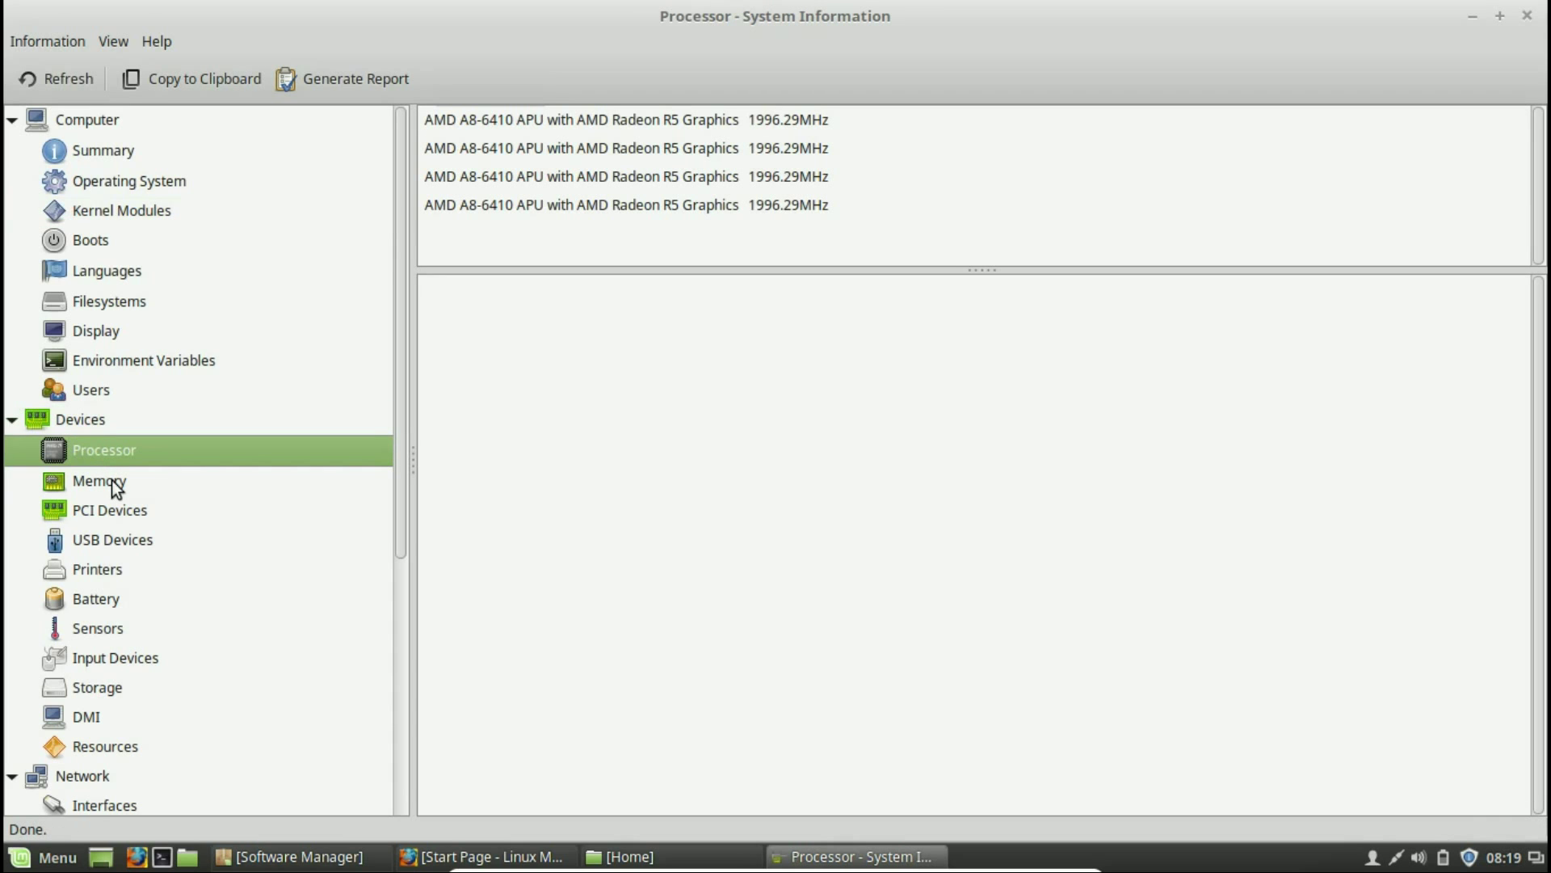
pyautogui.click(113, 482)
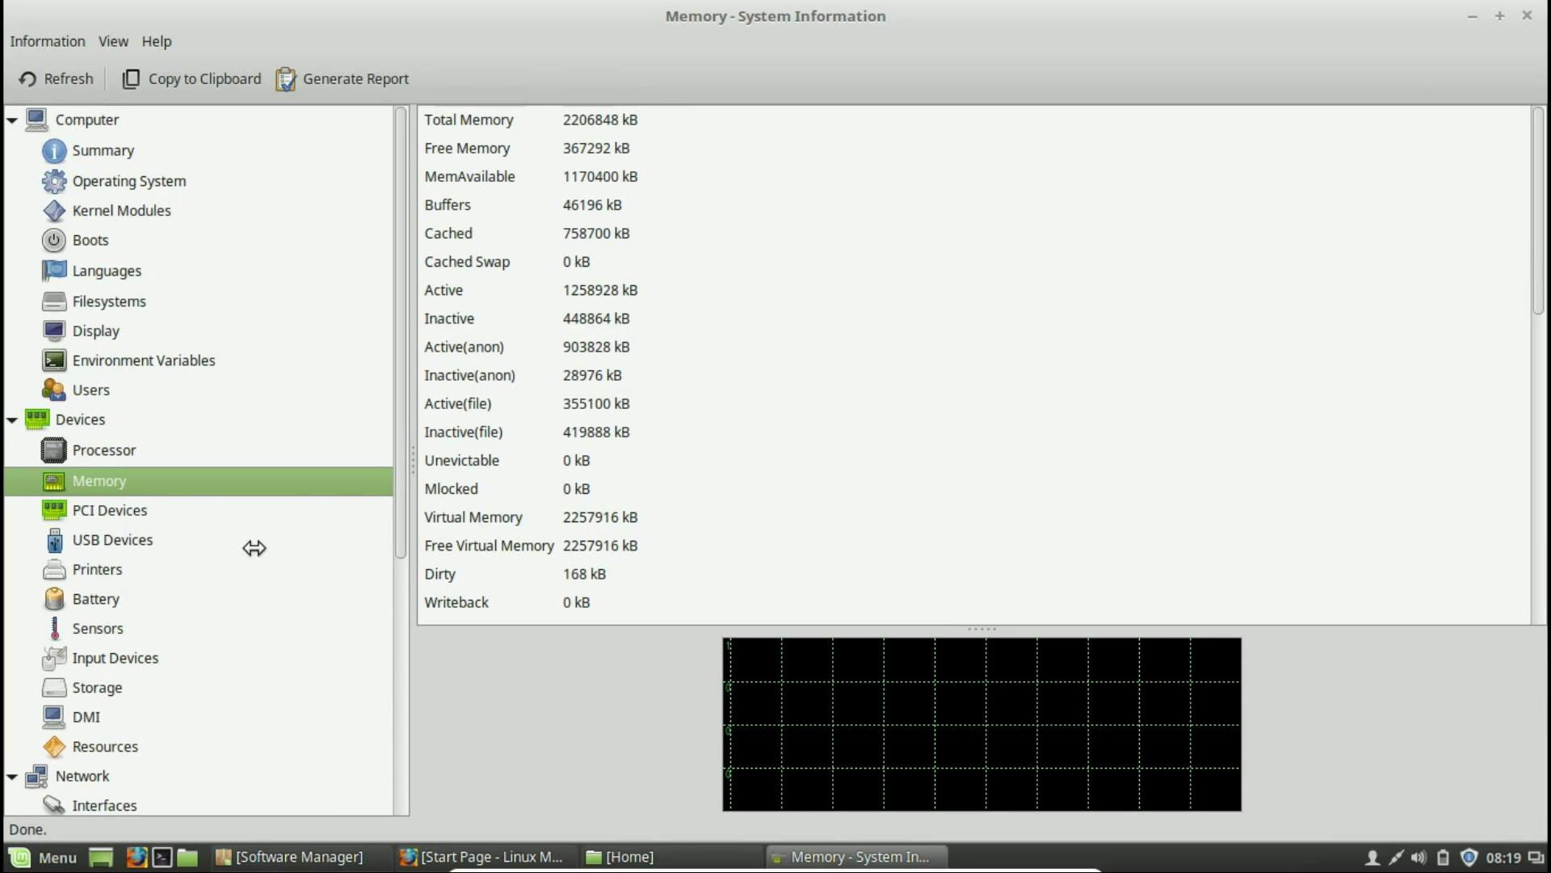
# Run the CPU Blowfish and CPU CryptoHash benchmarks and view their results
pyautogui.scroll(-3, 246, 588)
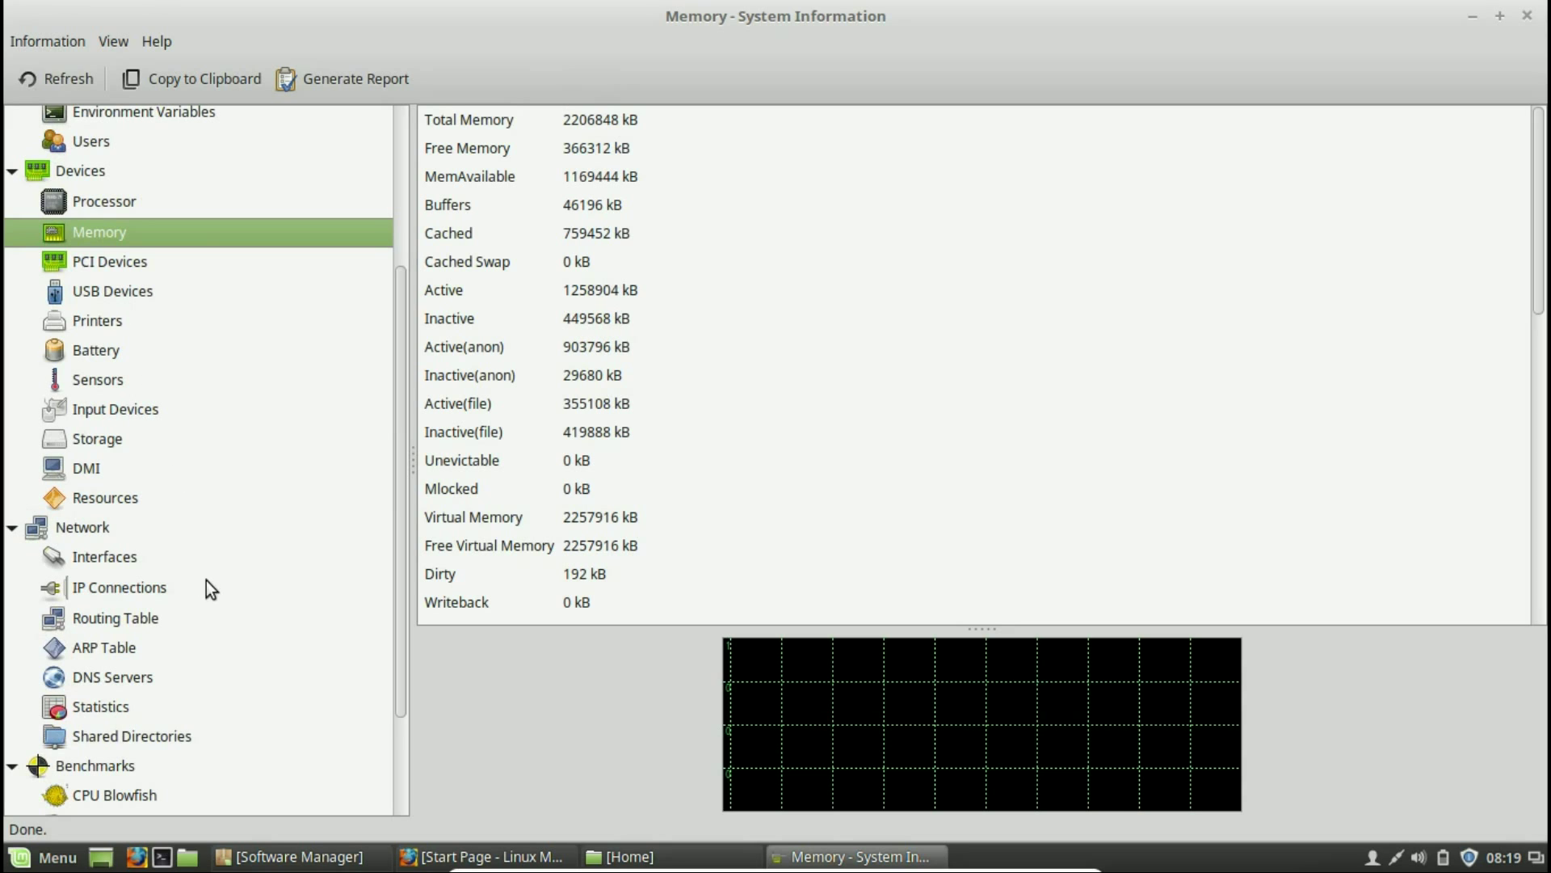
pyautogui.scroll(-2, 223, 583)
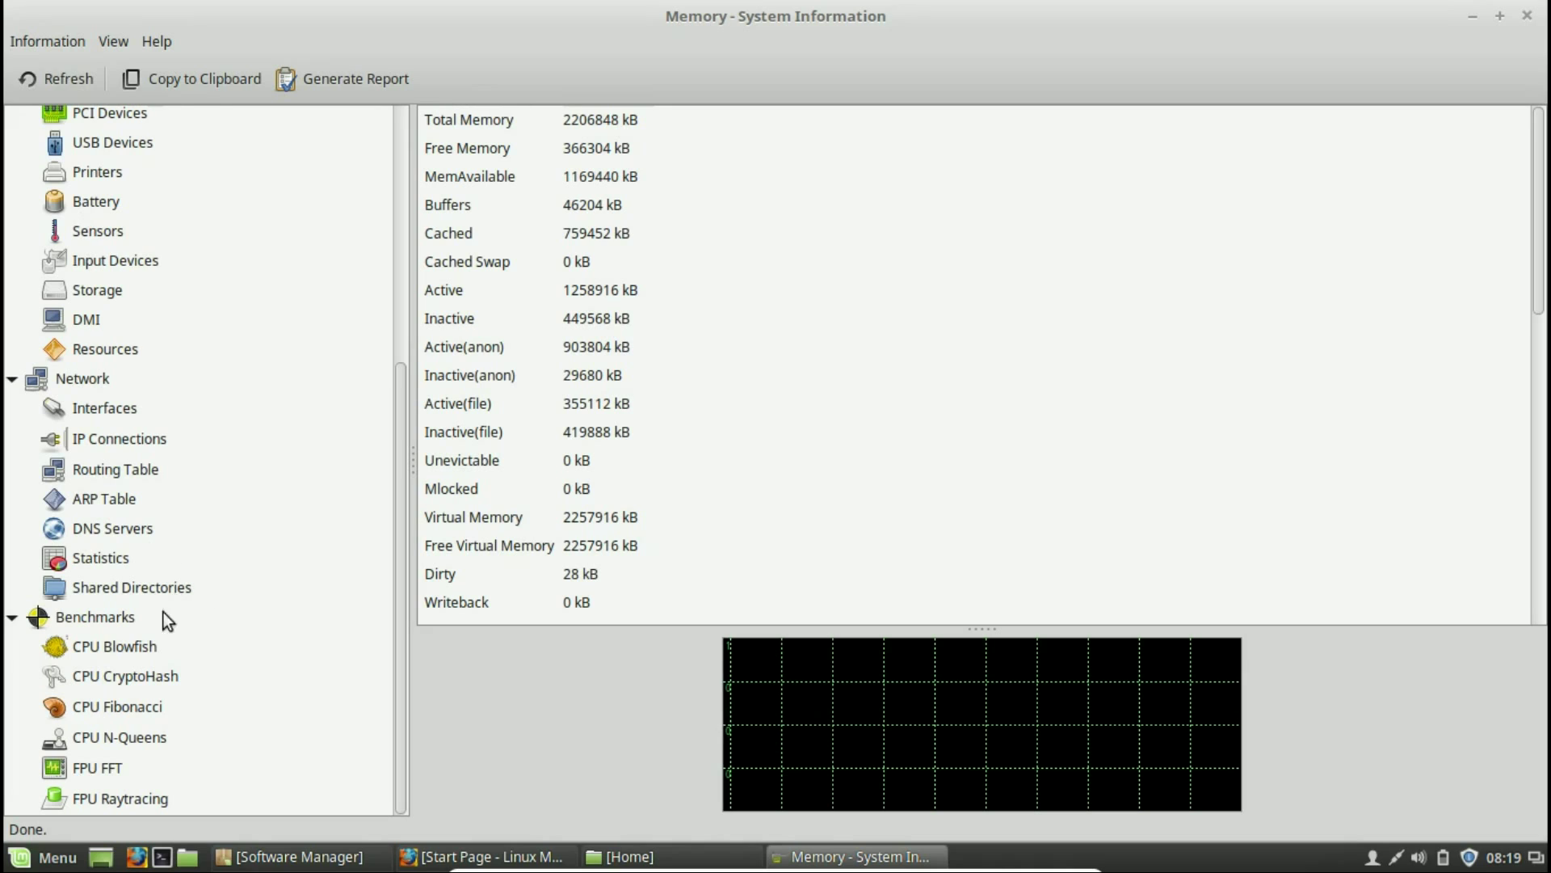
pyautogui.click(102, 619)
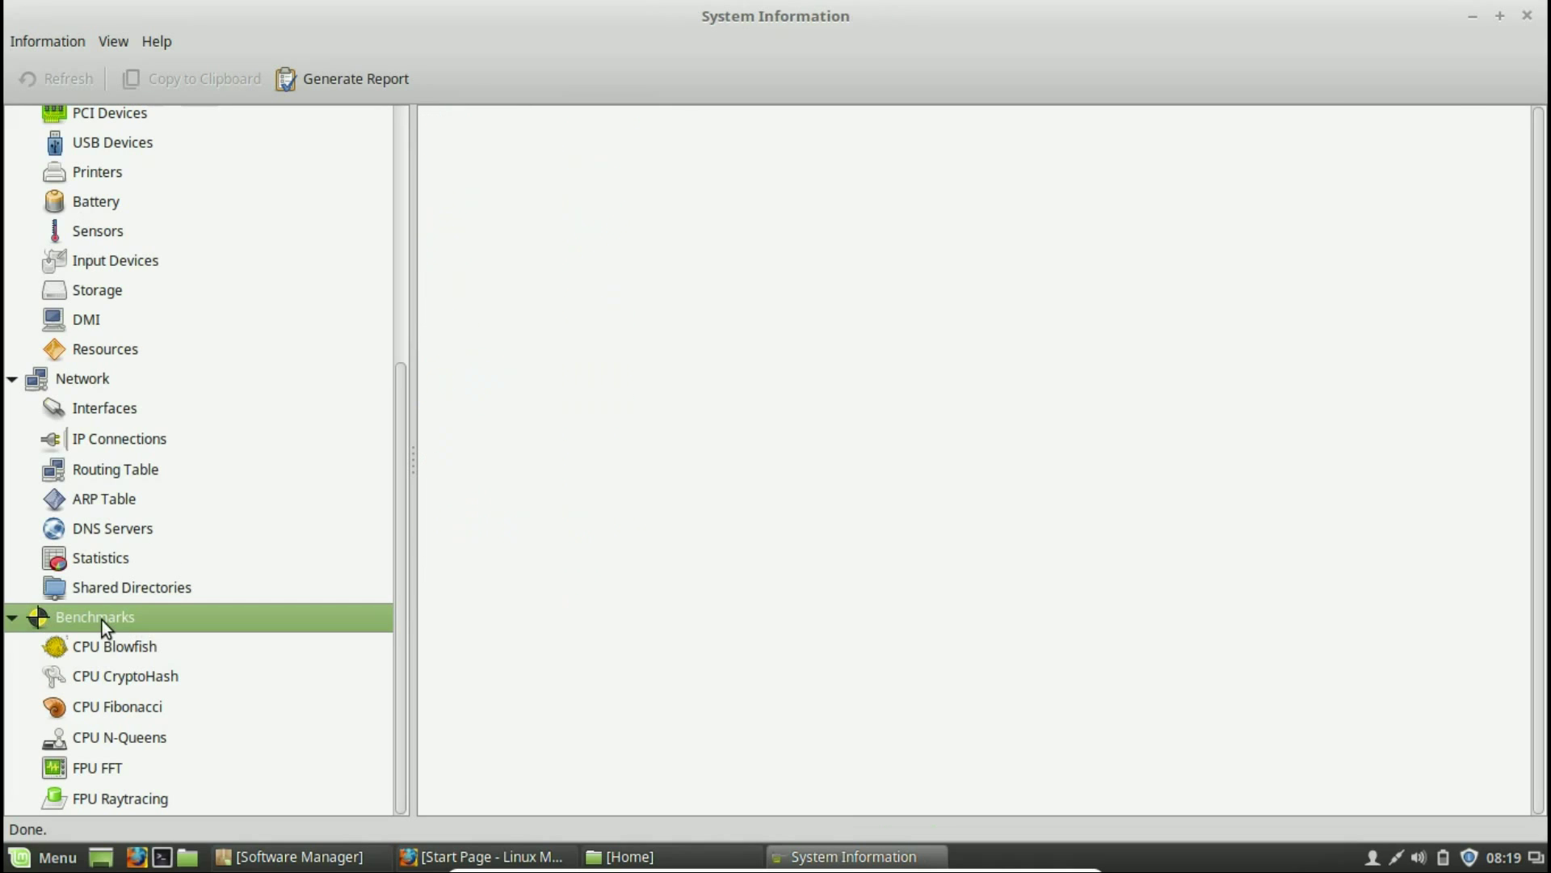
pyautogui.click(130, 649)
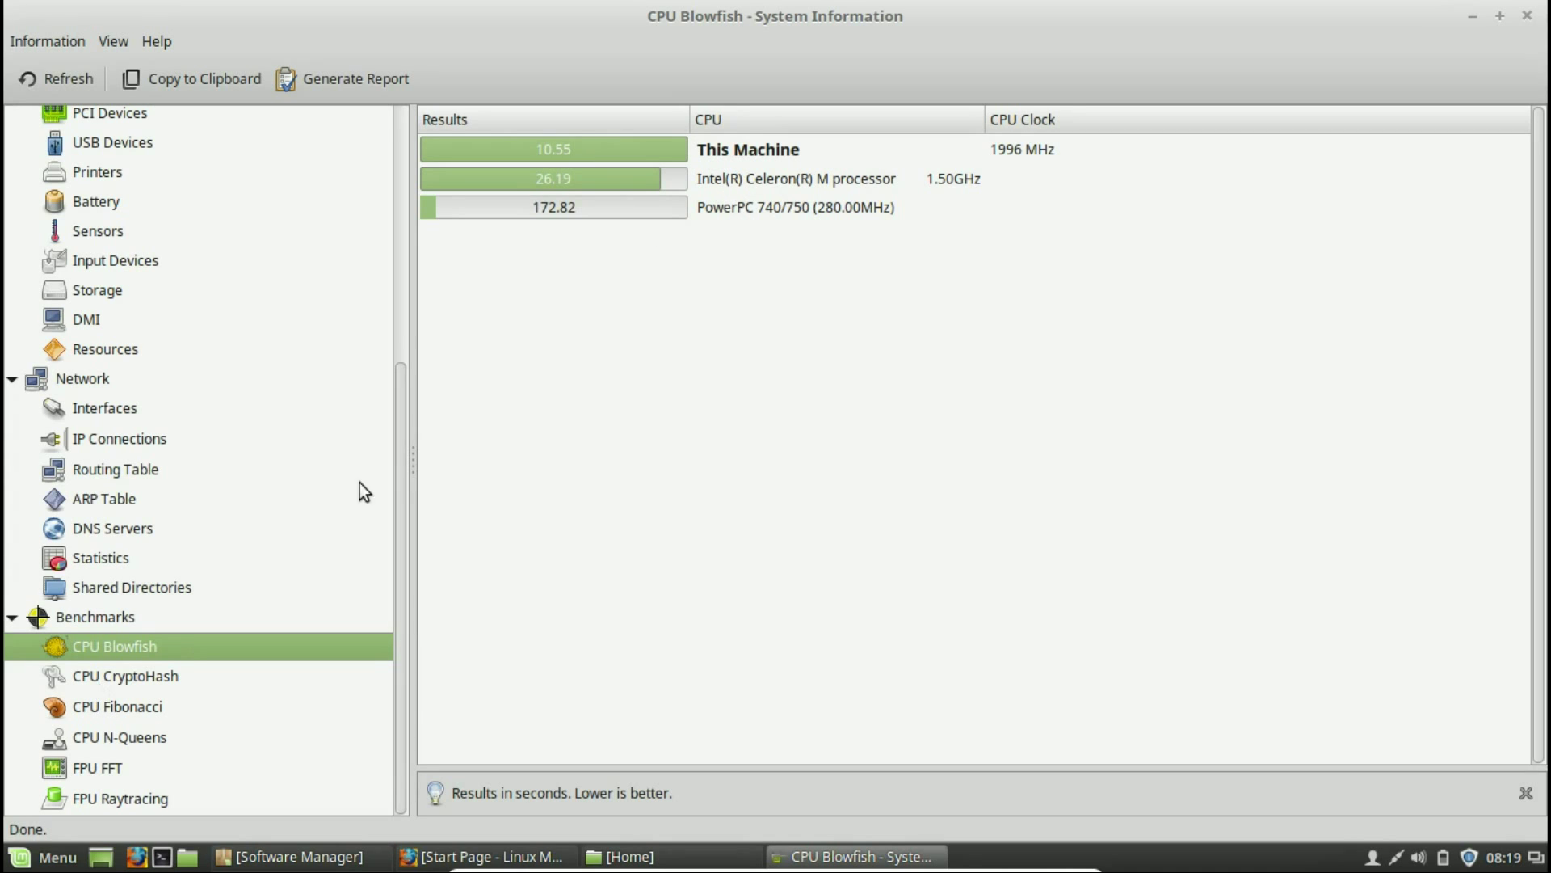
pyautogui.click(137, 681)
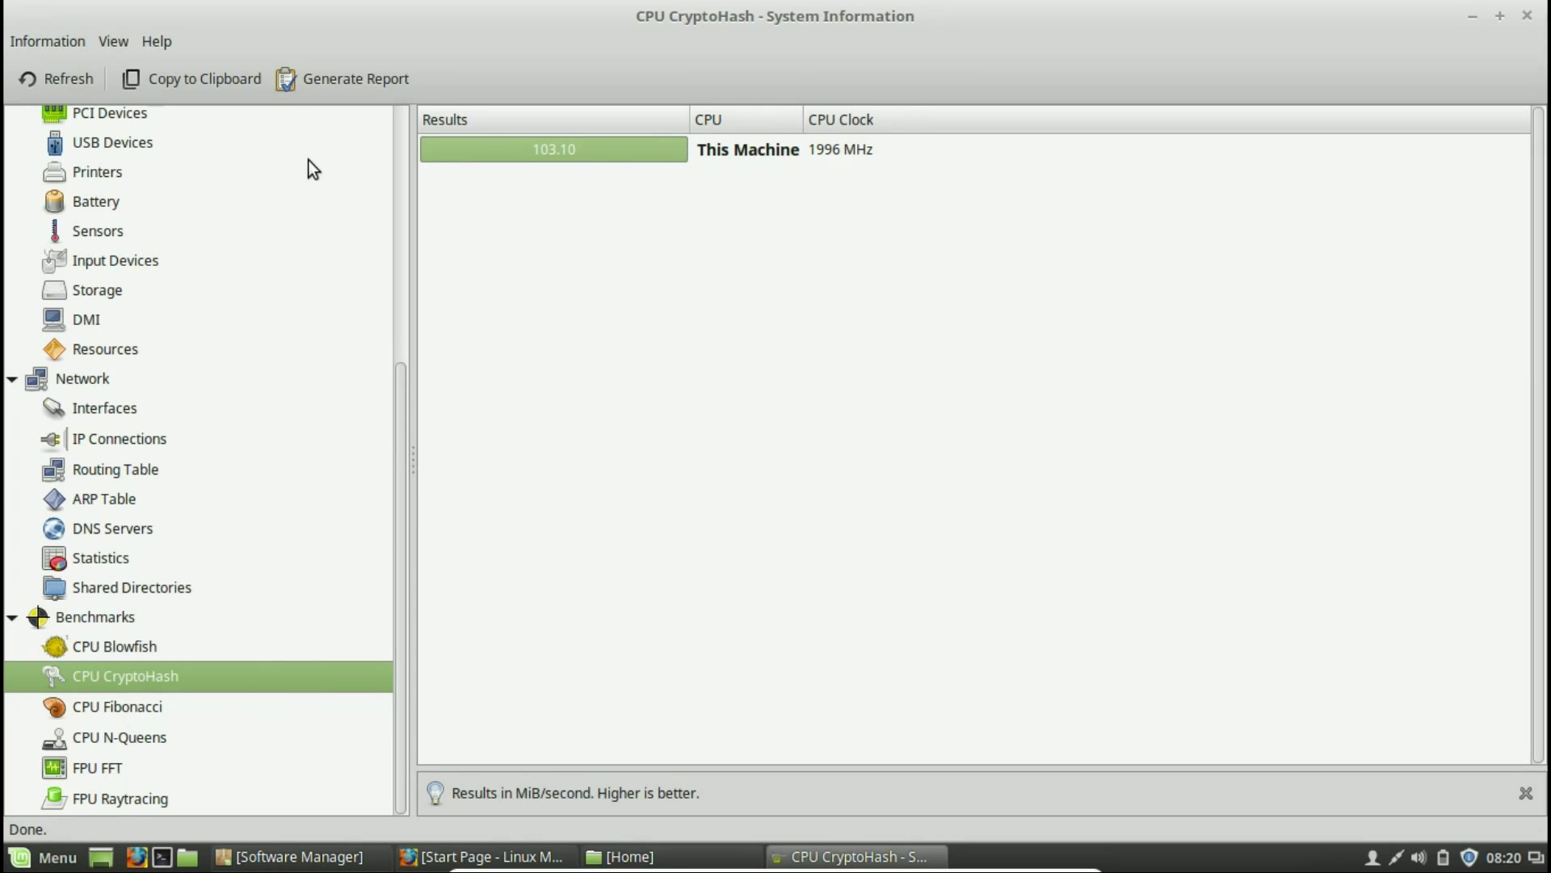
# Generate a report covering Computer, Devices, Network and Benchmarks, and save it as plain text named hardinfo_report in the user's home folder
pyautogui.click(326, 79)
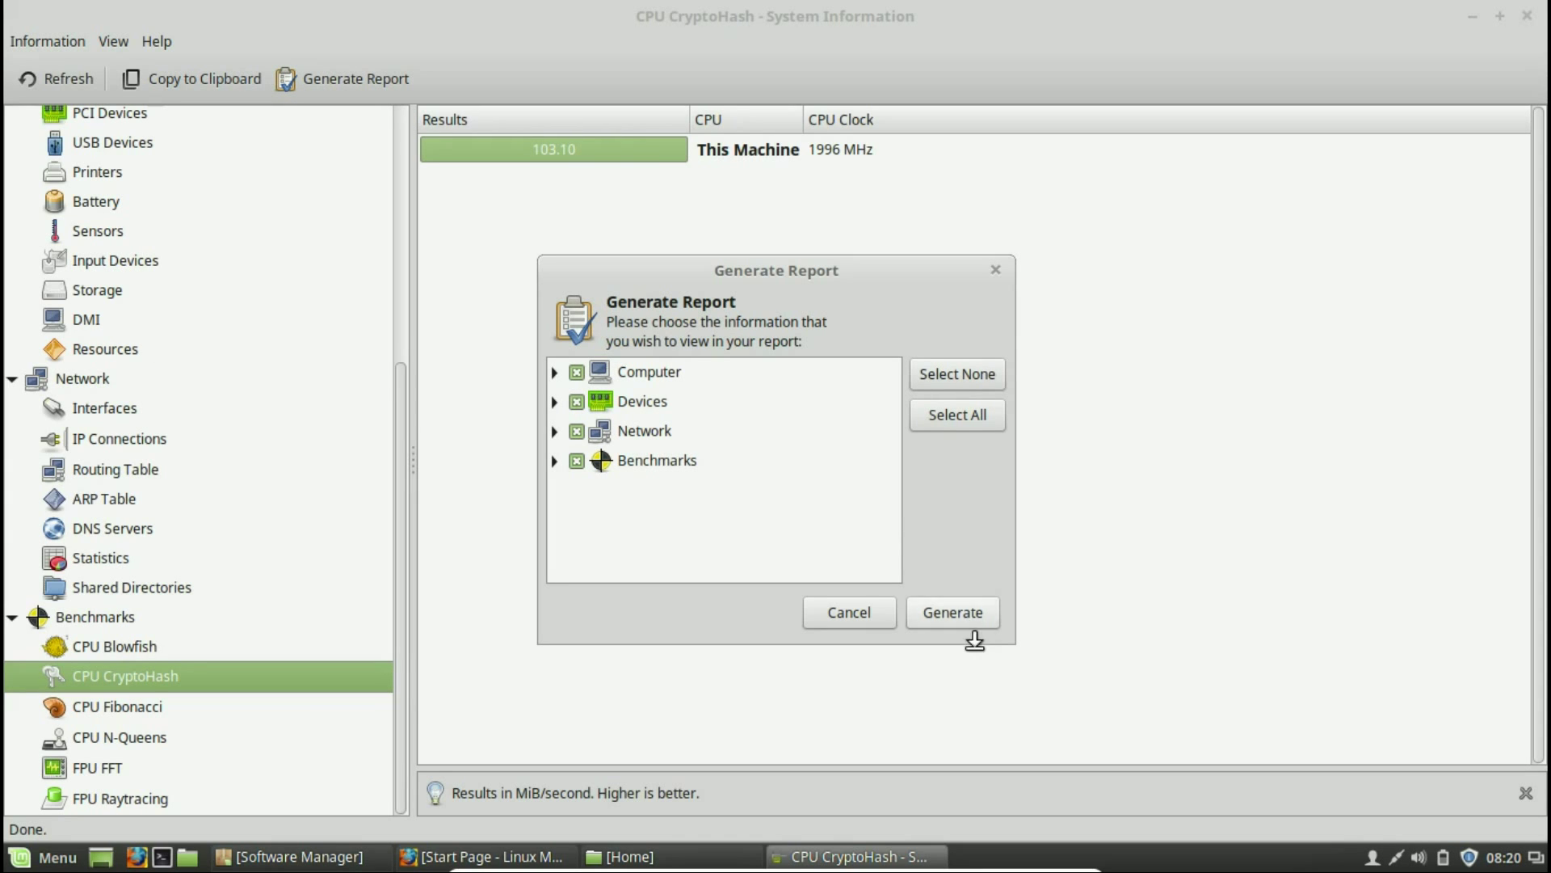
pyautogui.click(956, 613)
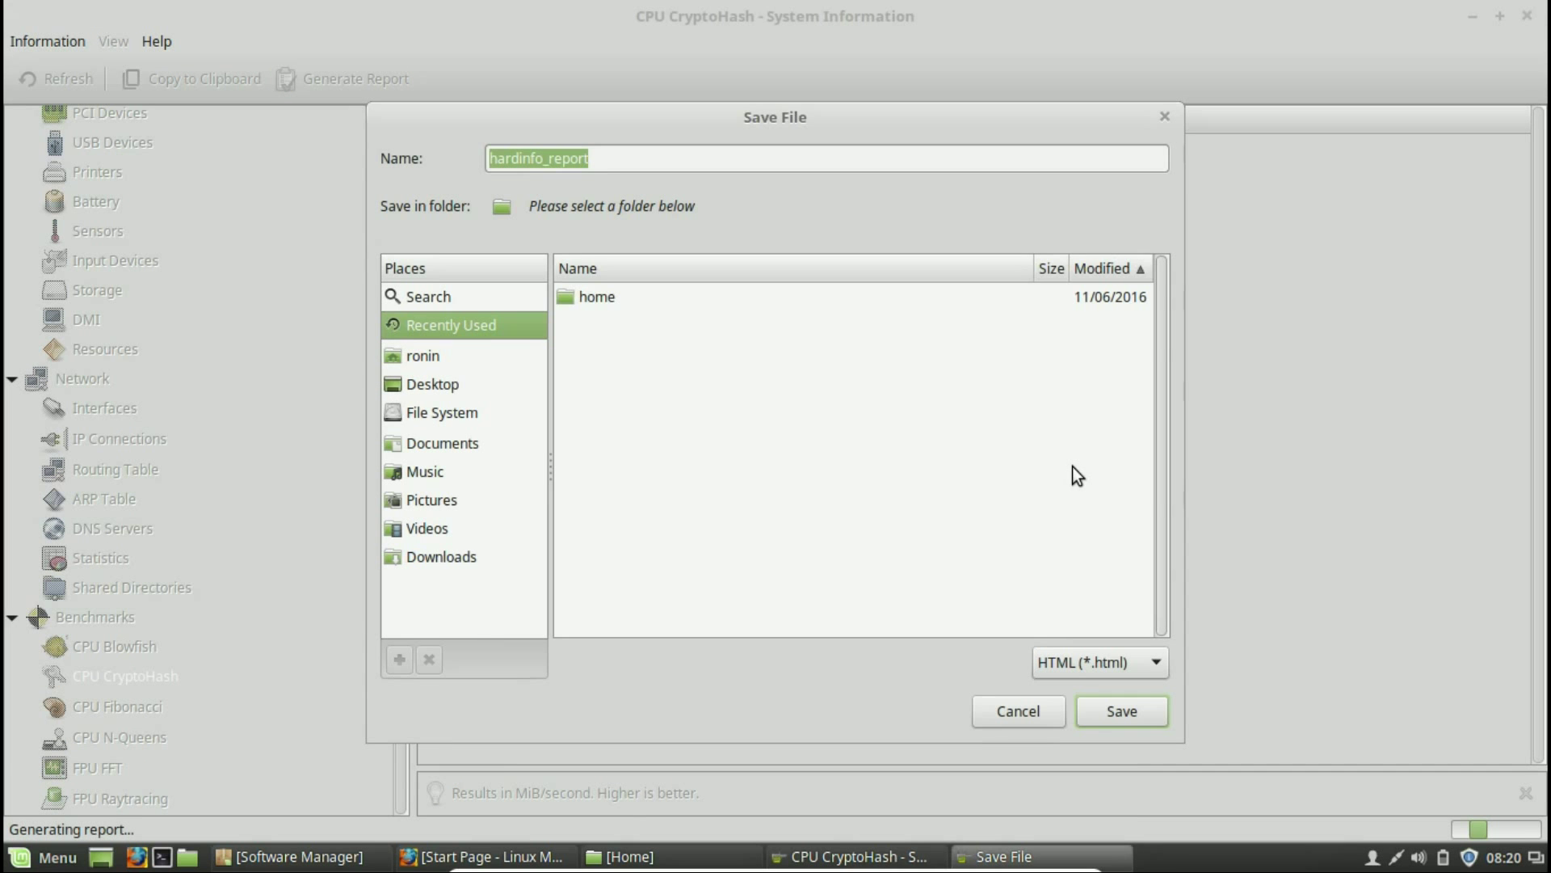
pyautogui.click(1137, 664)
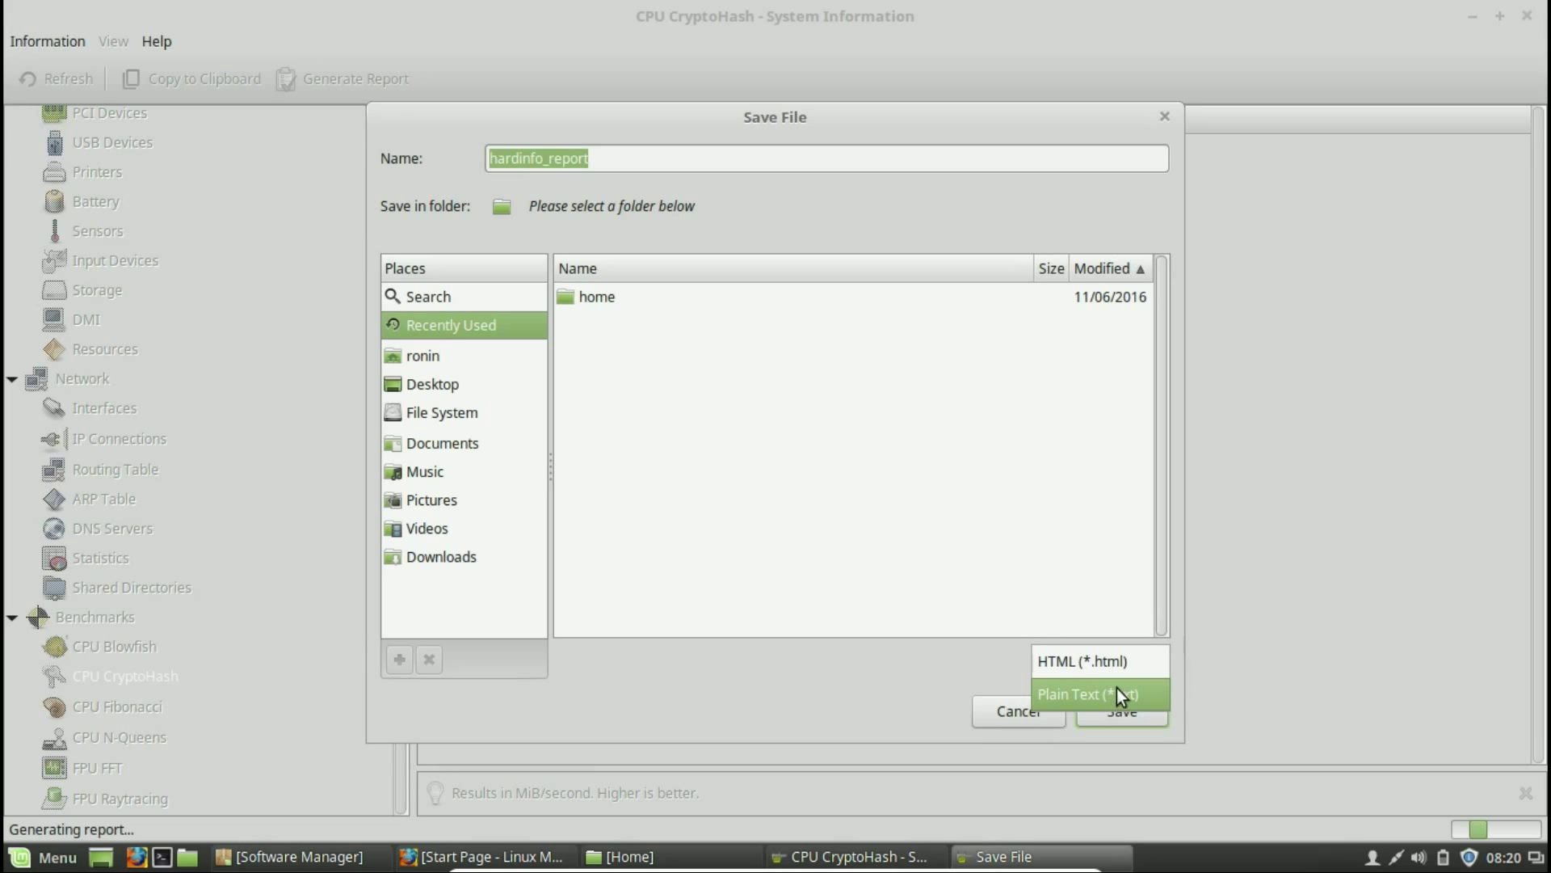
pyautogui.click(1116, 695)
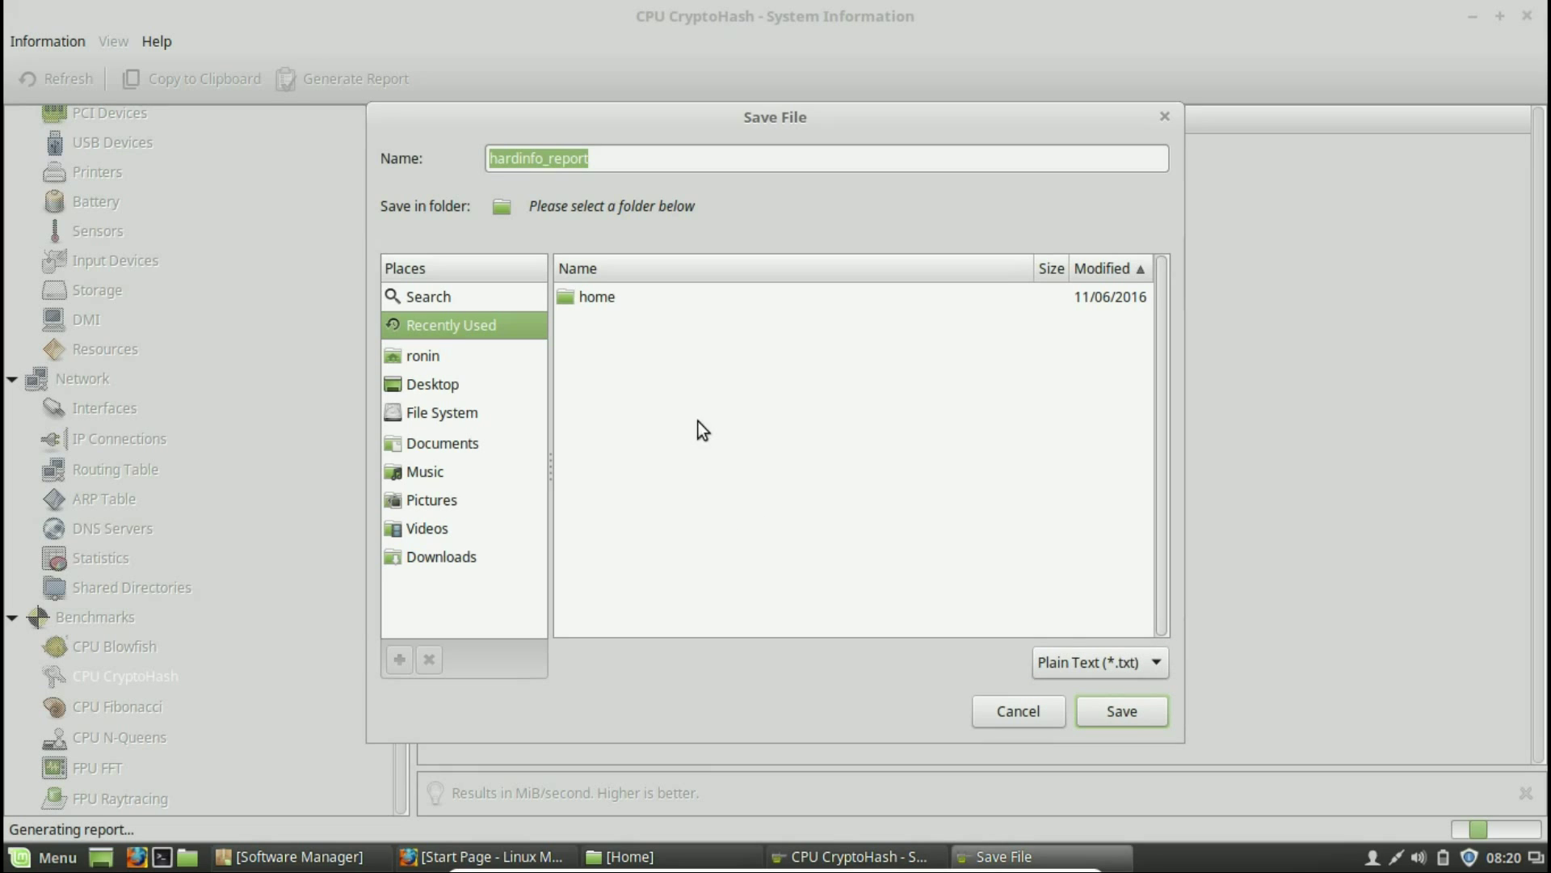
pyautogui.doubleClick(596, 296)
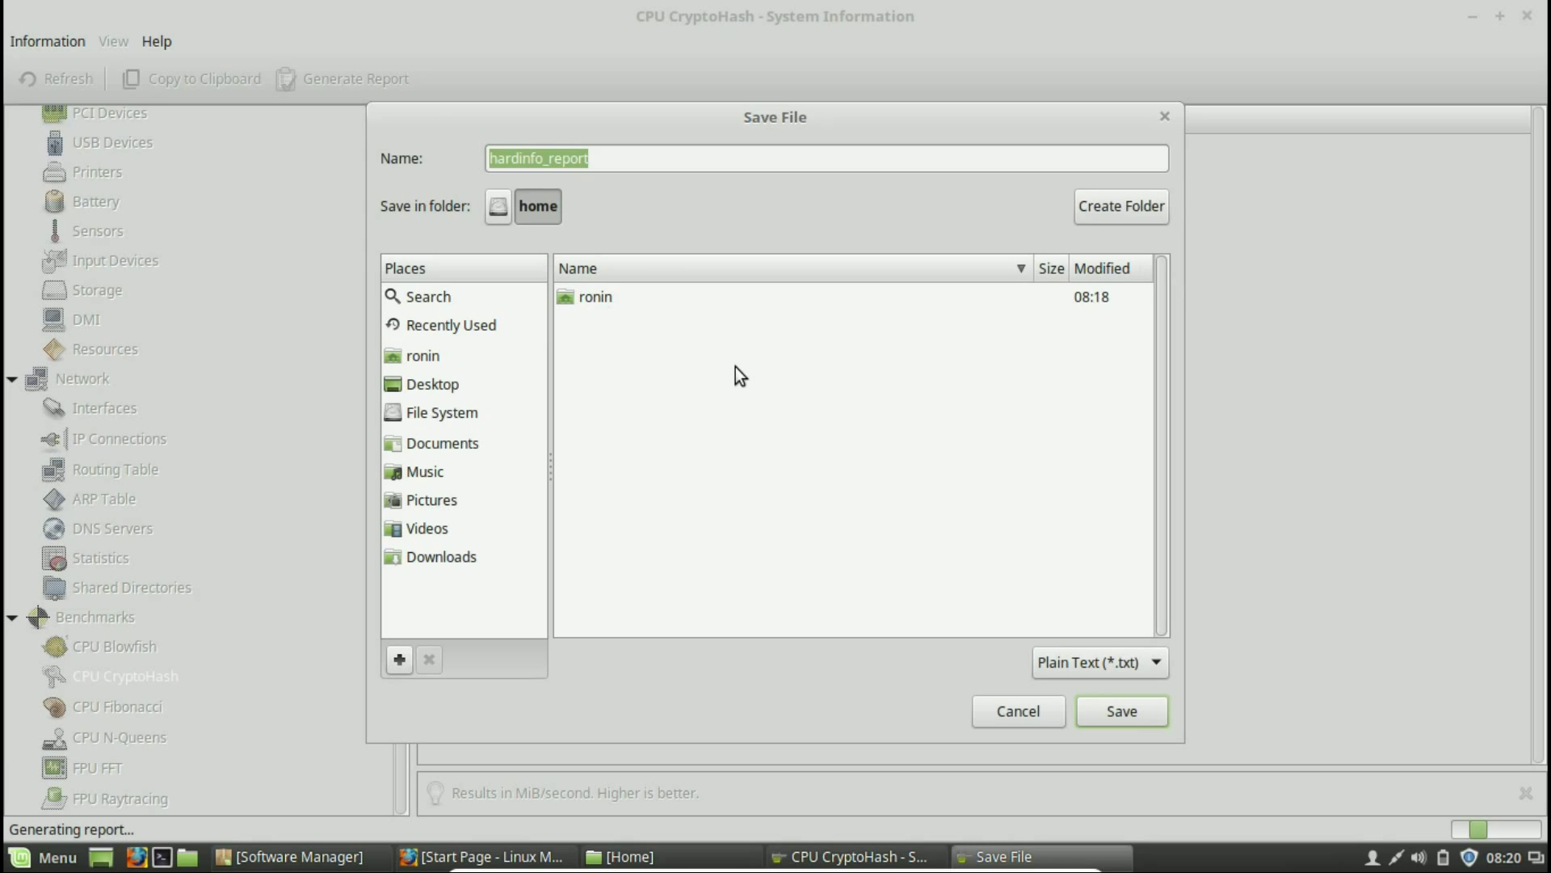
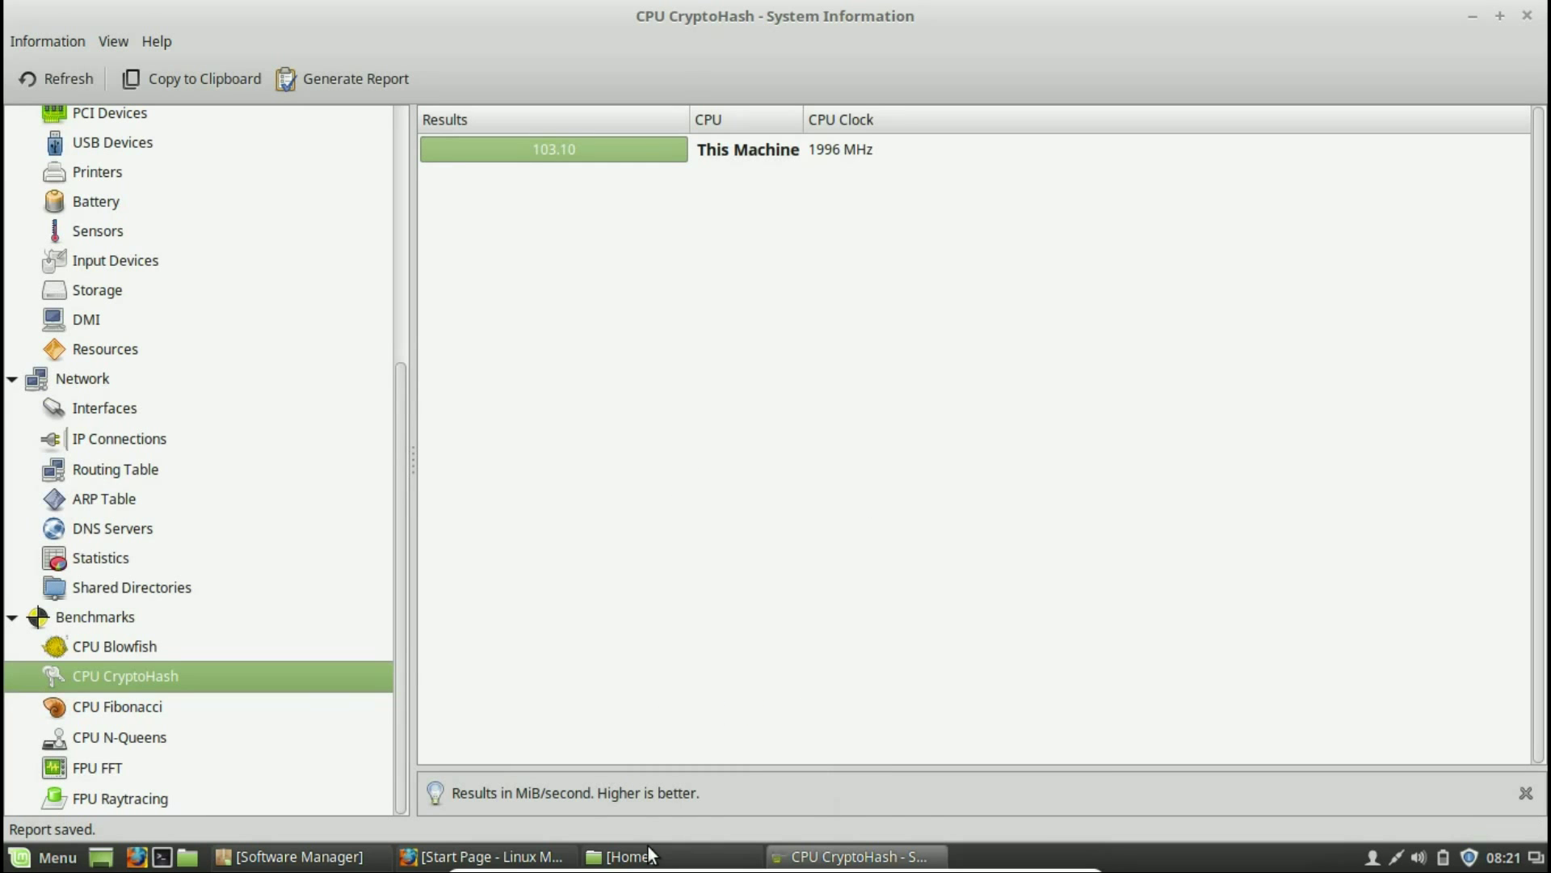
# Open hardinfo_report.txt from the Home folder and maximize its window
pyautogui.click(648, 850)
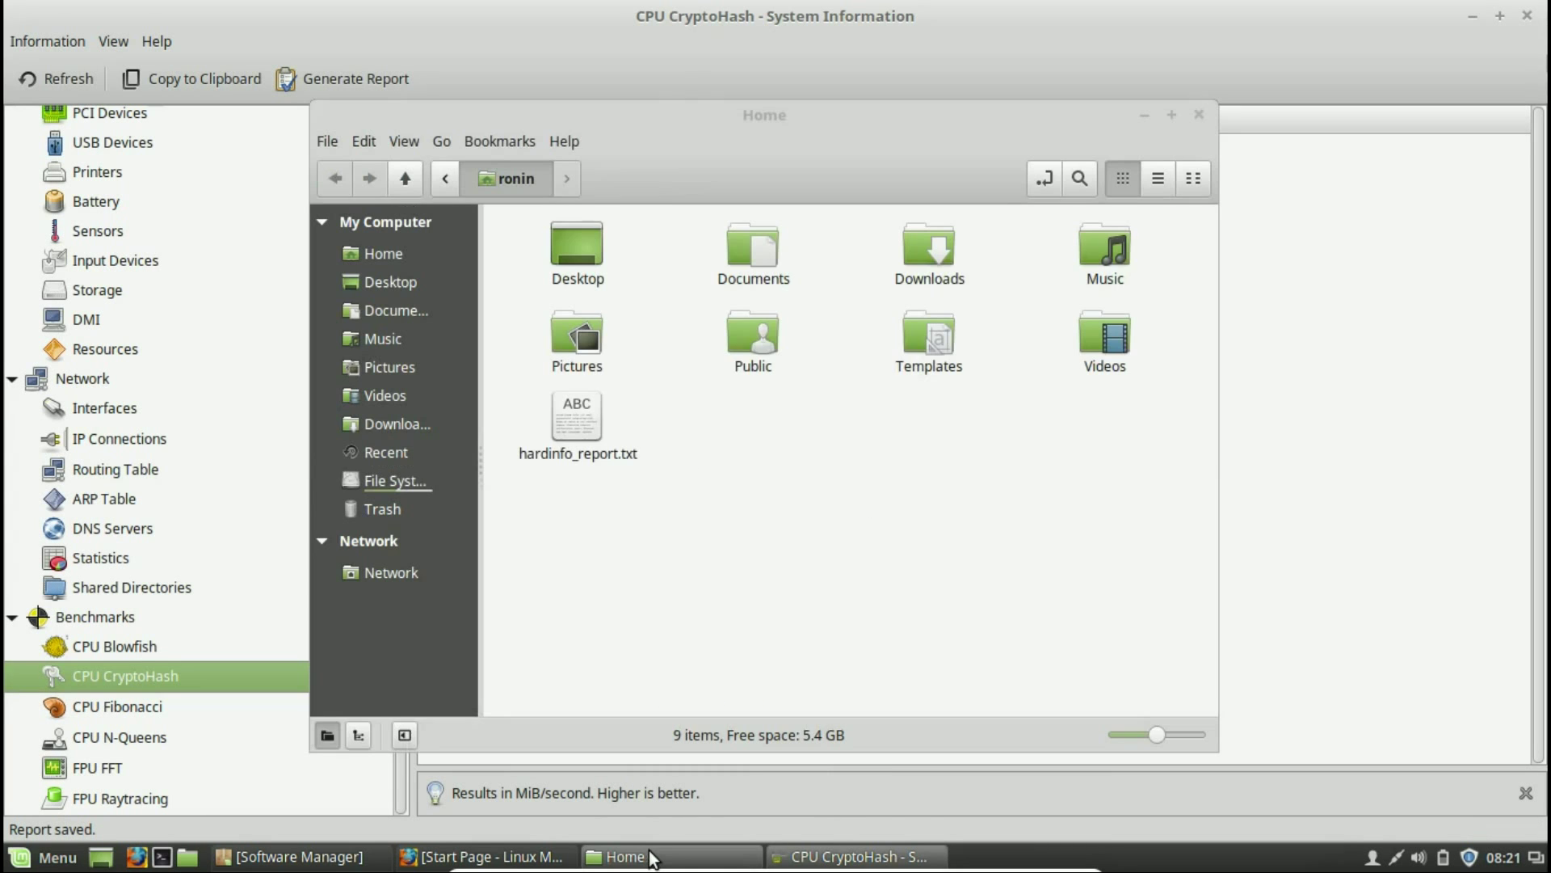
pyautogui.click(572, 410)
pyautogui.doubleClick(572, 410)
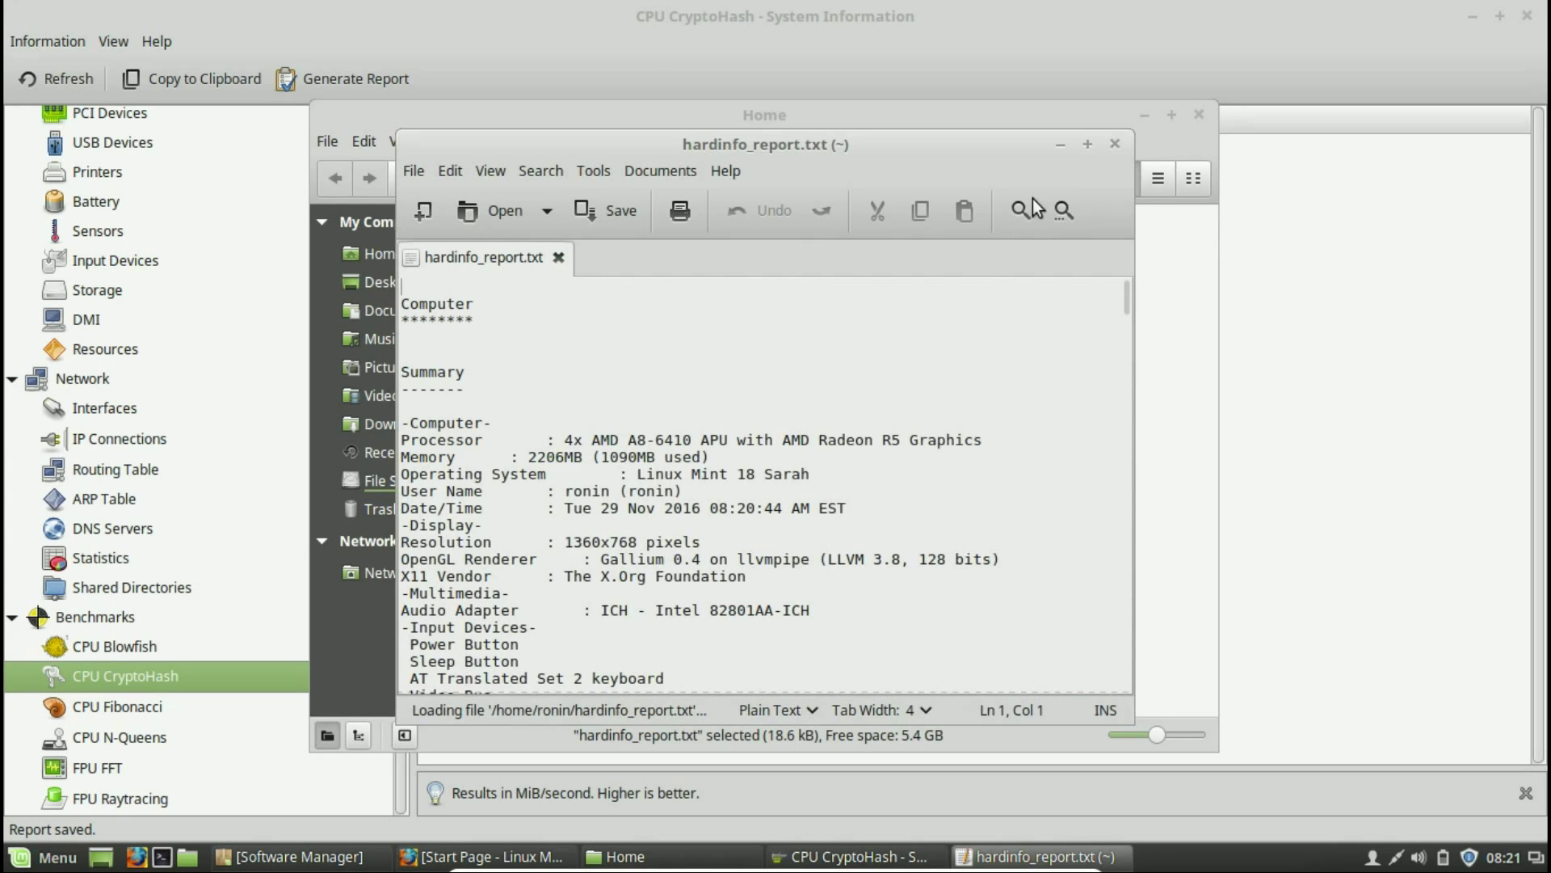
pyautogui.click(1088, 146)
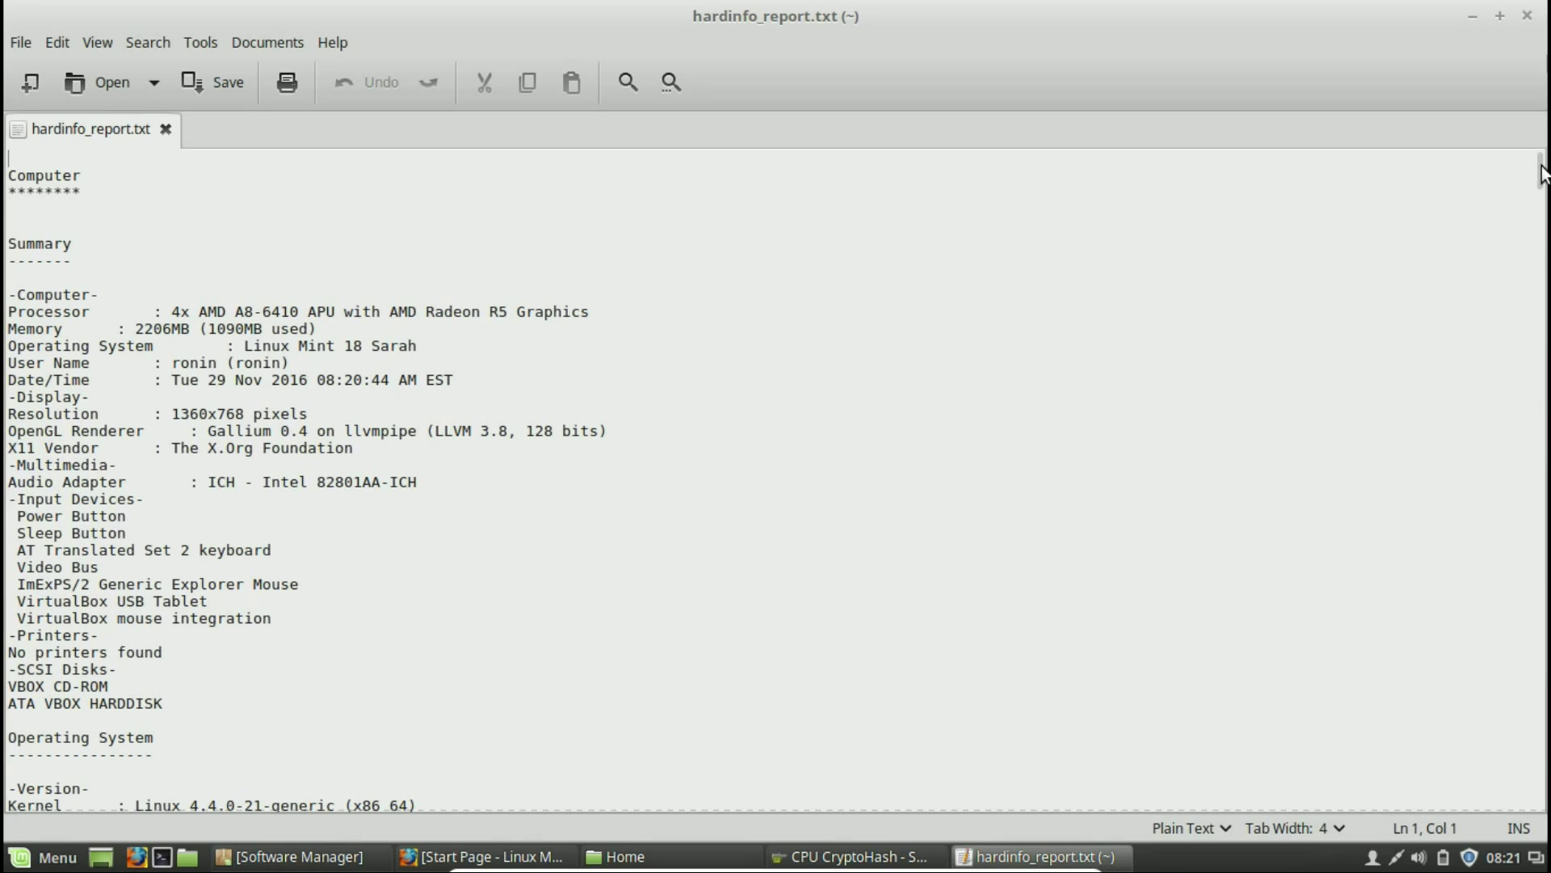
# Read through the report from the kernel modules to the benchmark sections at its end, and close the text editor
pyautogui.click(1541, 239)
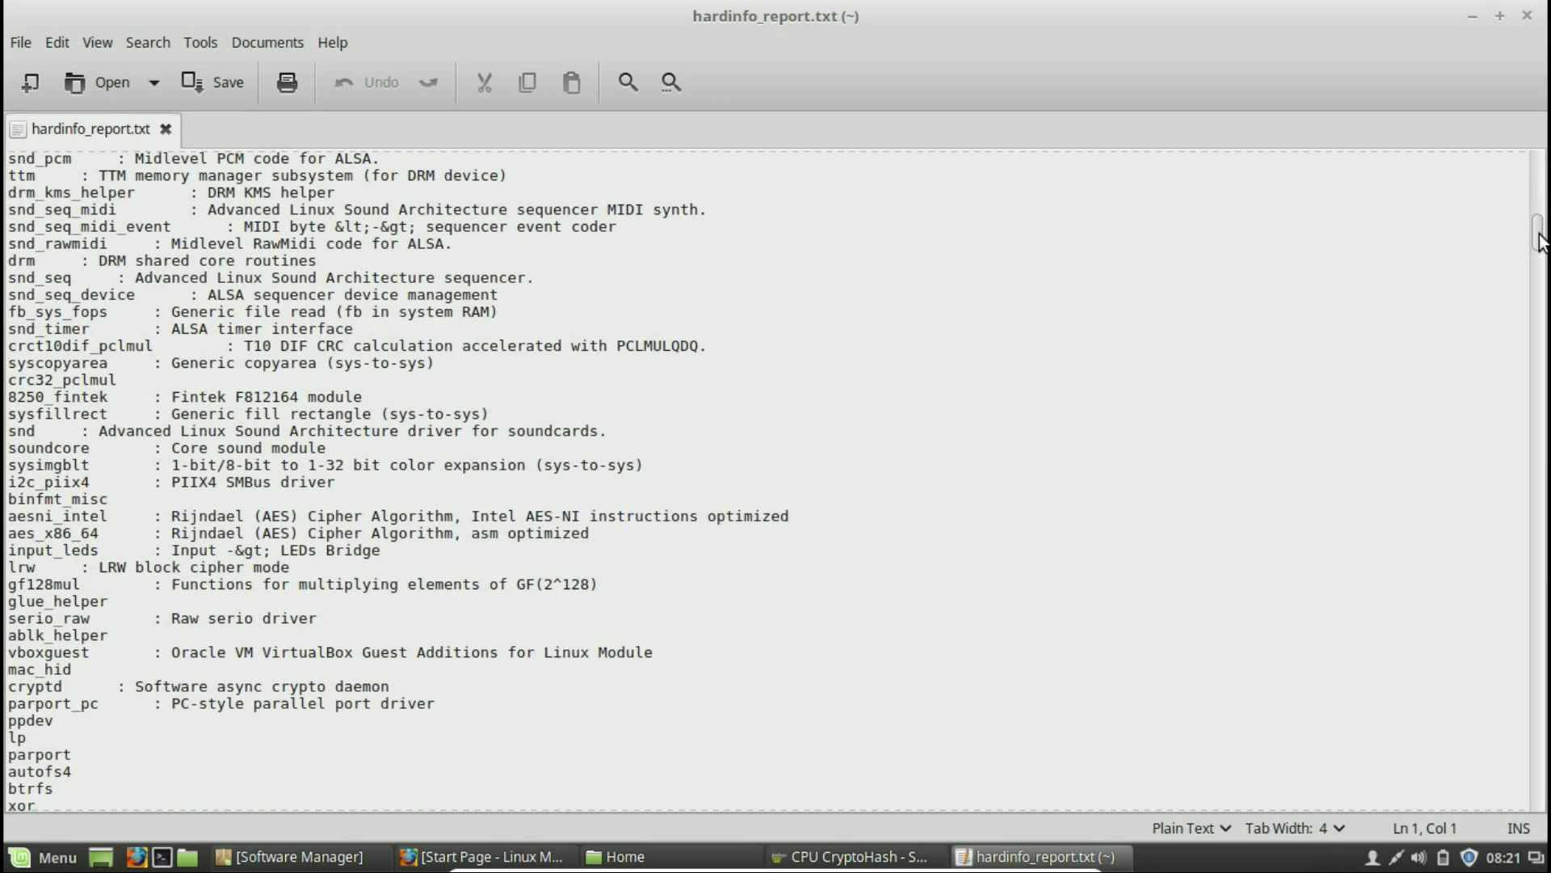
pyautogui.scroll(-12, 1511, 375)
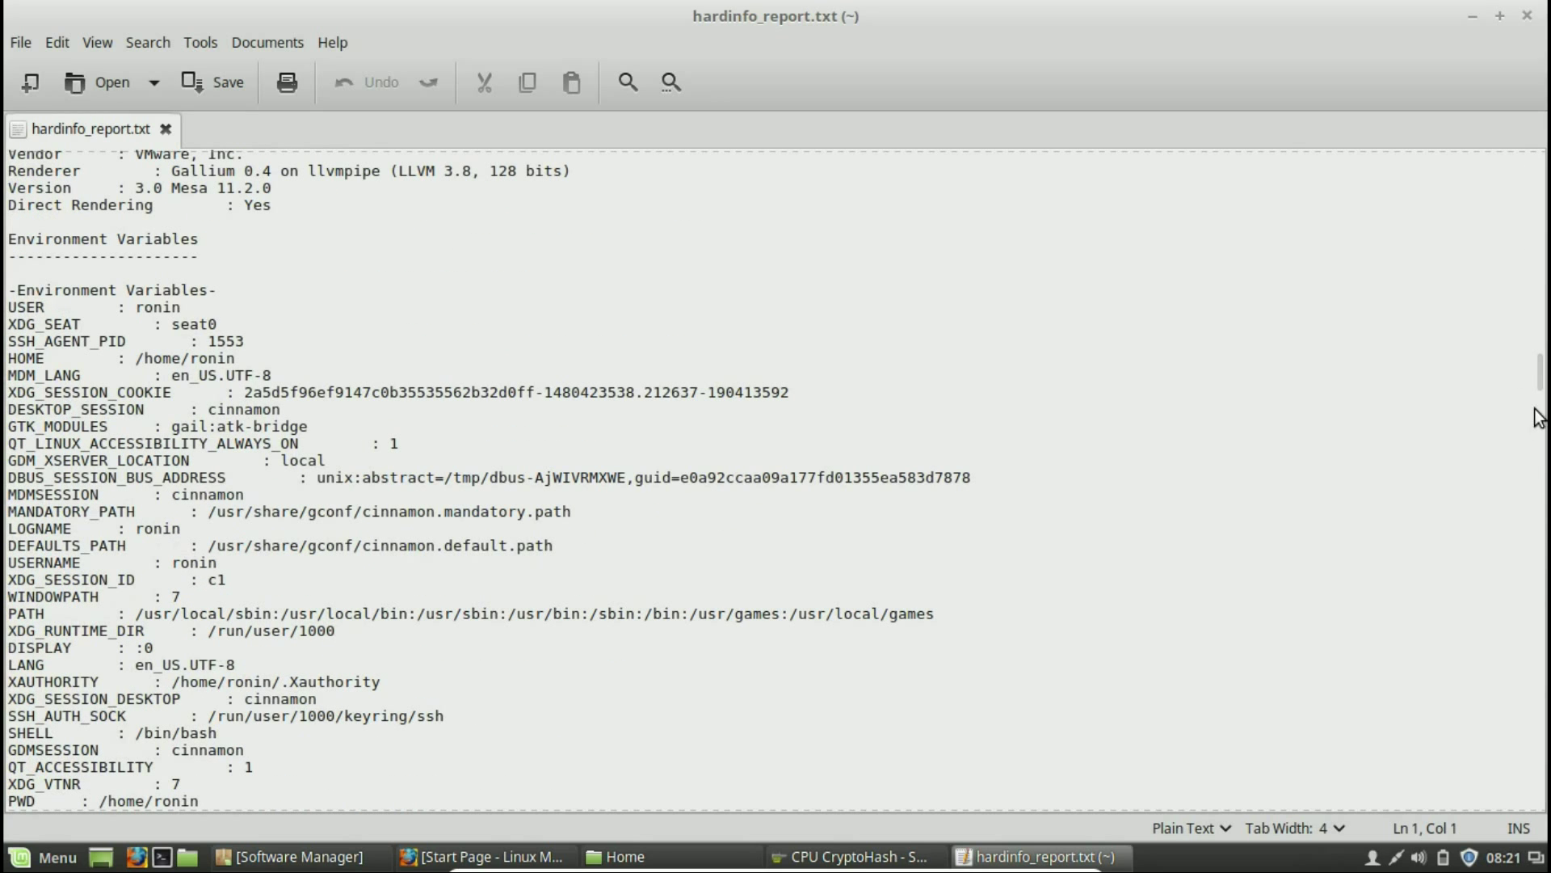
pyautogui.click(1540, 556)
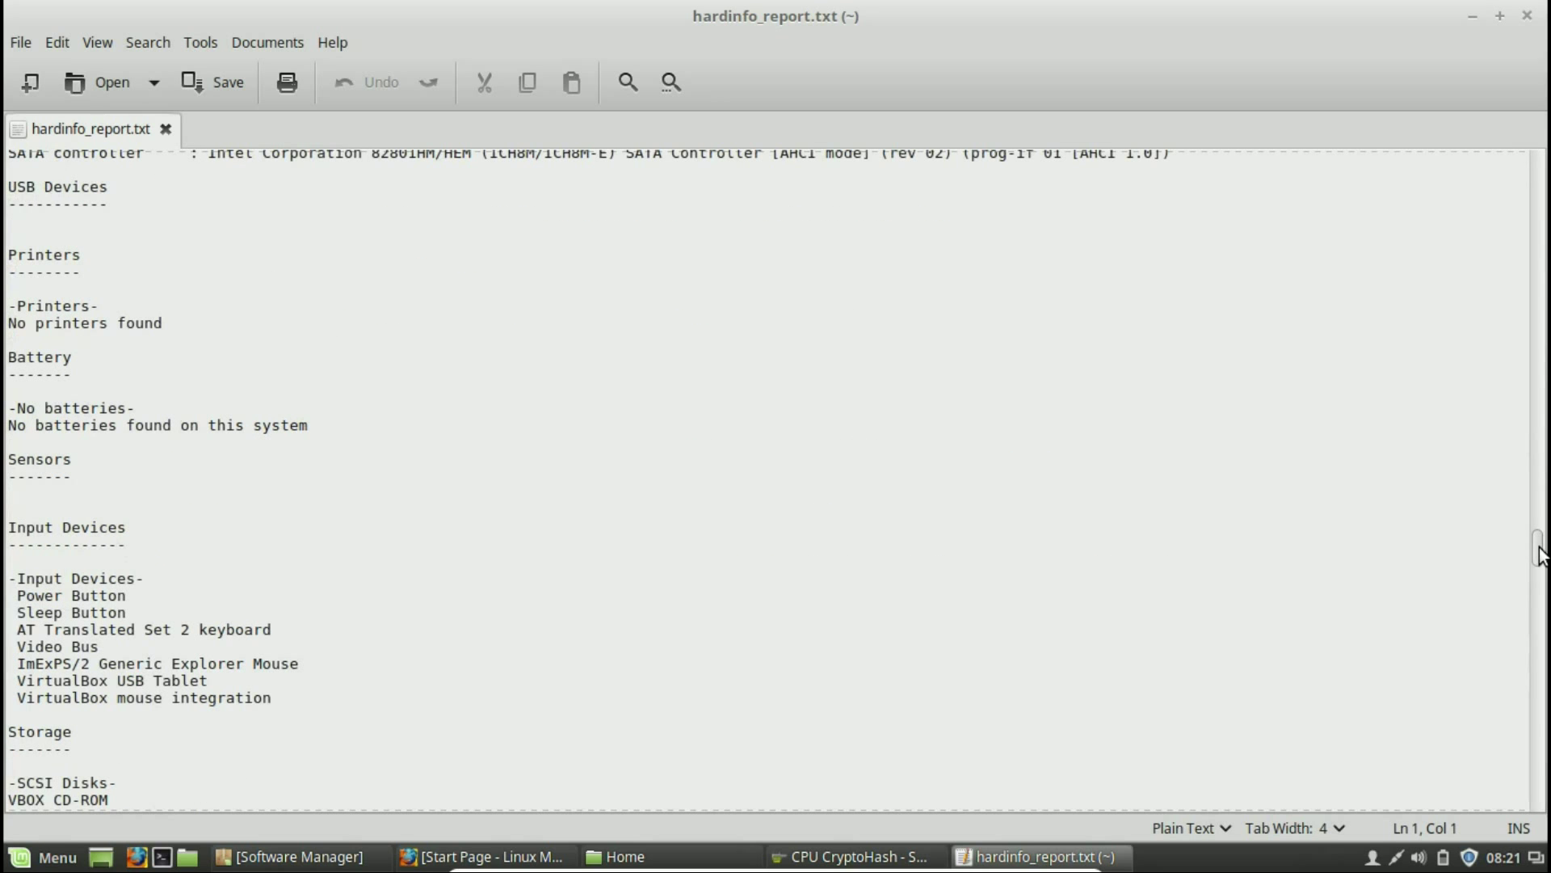
pyautogui.moveTo(1539, 556); pyautogui.dragTo(1548, 777)
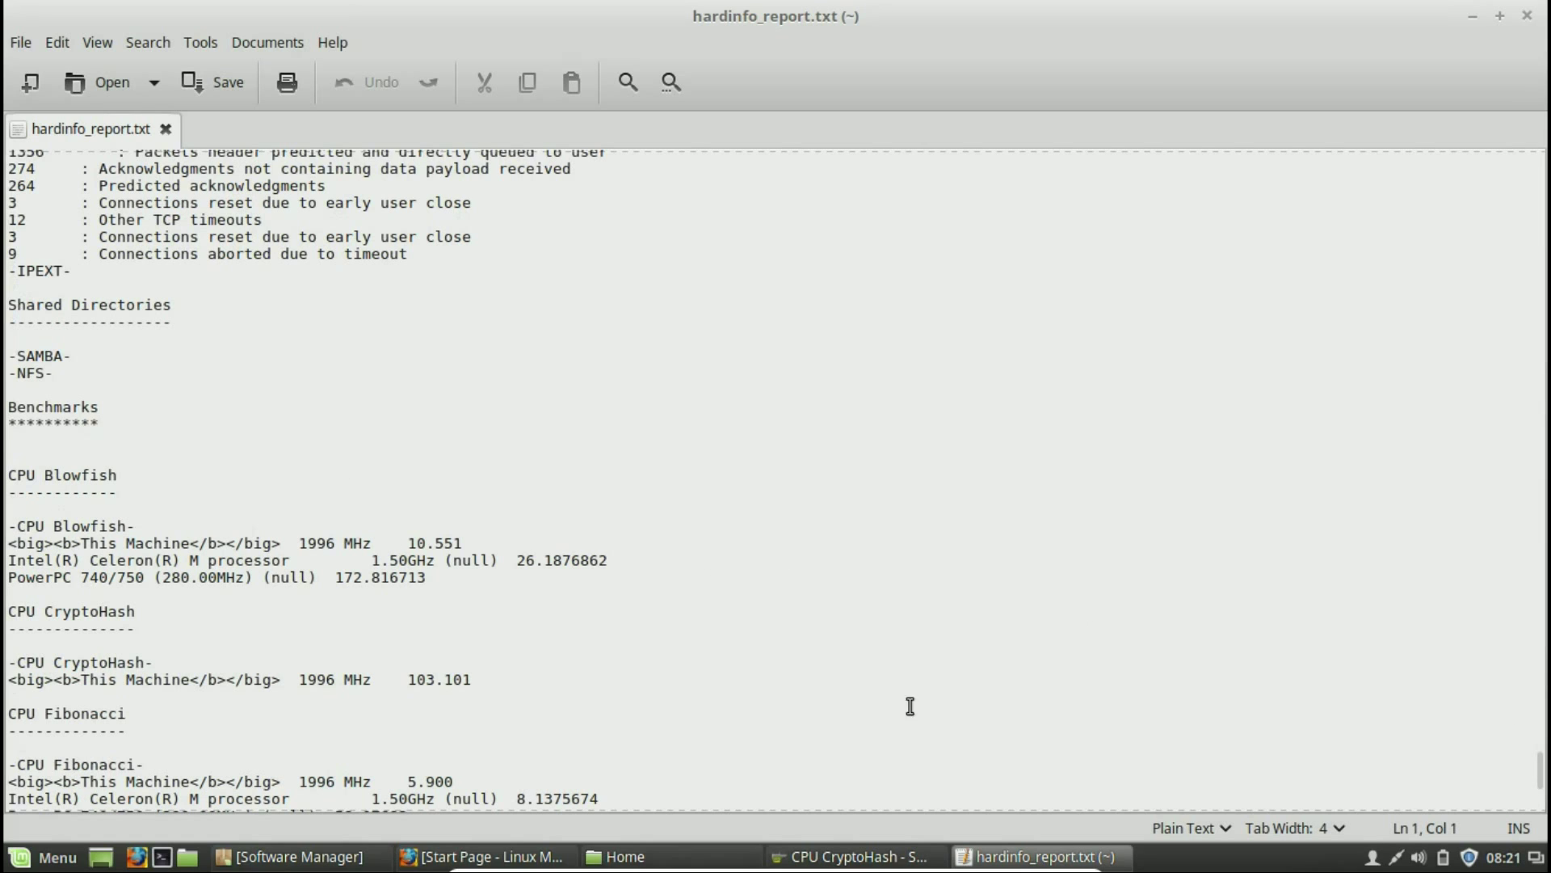
pyautogui.scroll(-5, 433, 589)
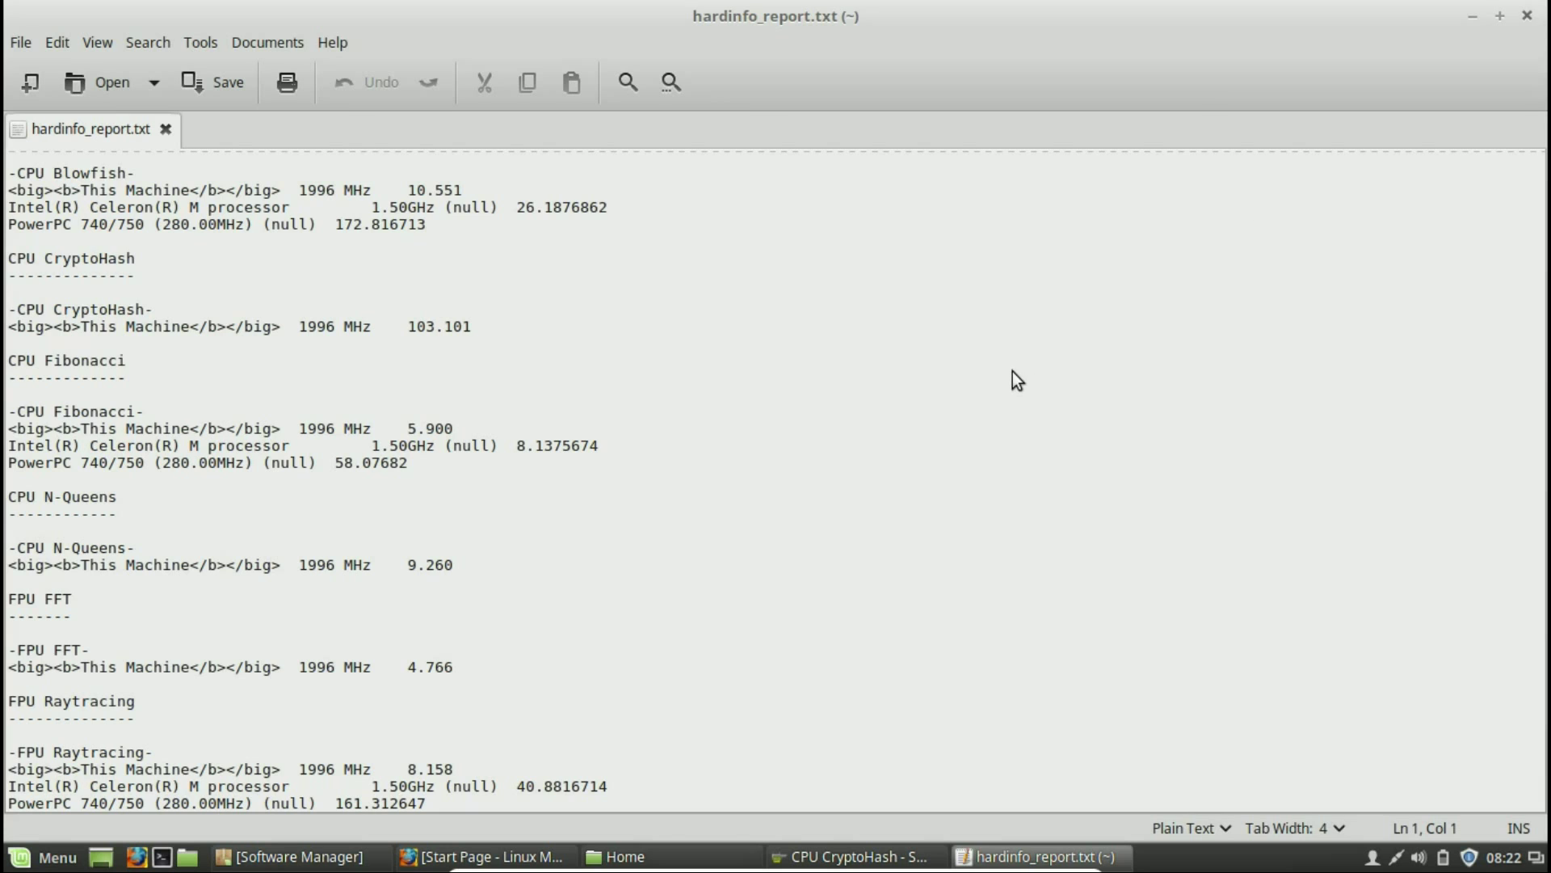
pyautogui.hotkey('ctrl', 'q')
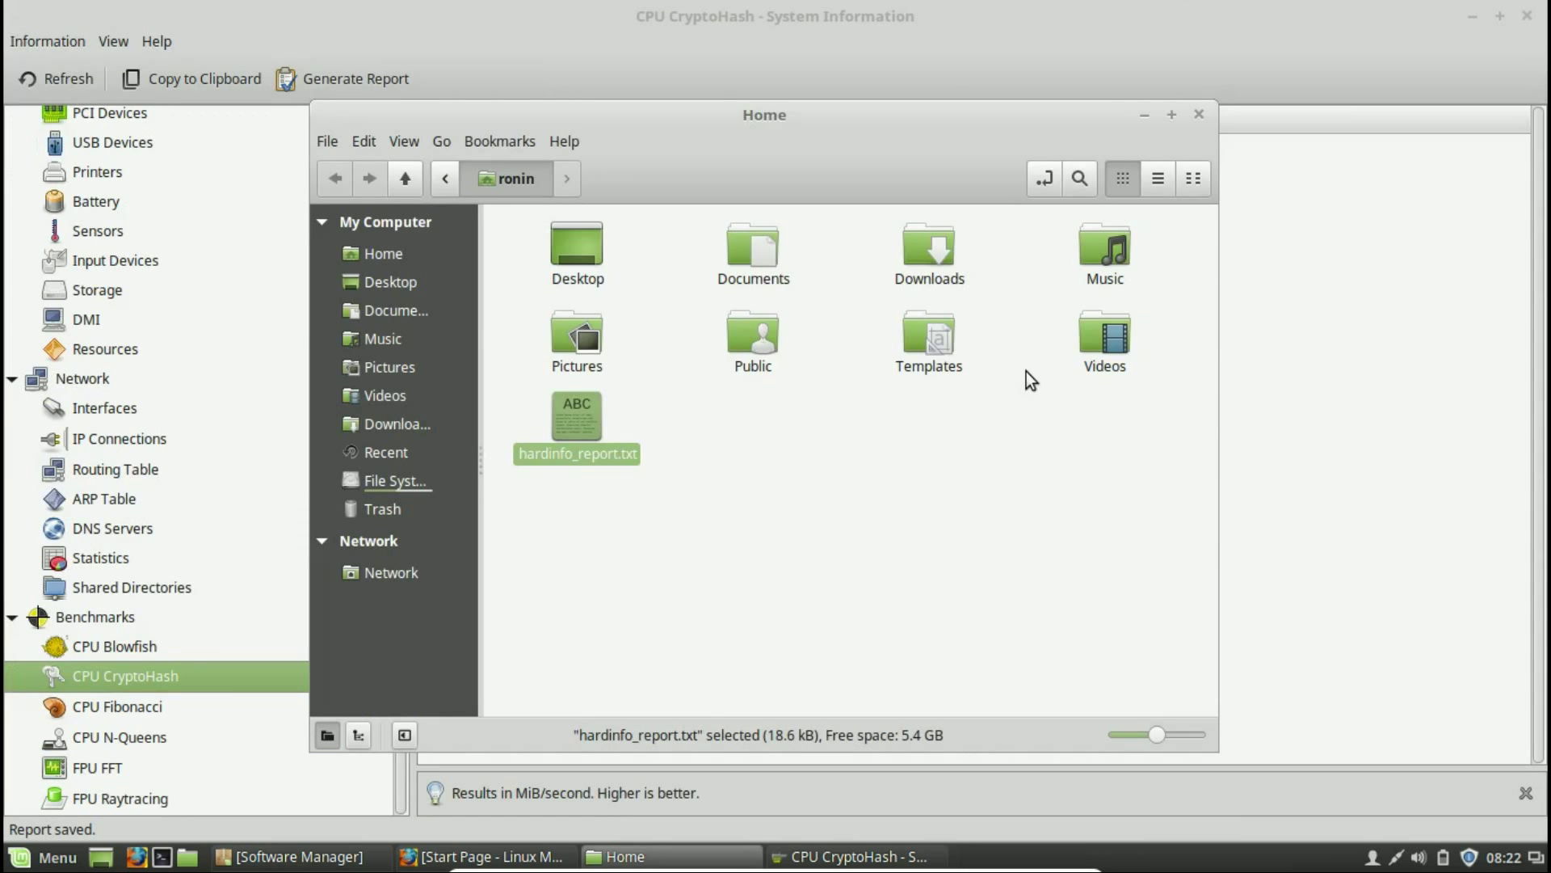
# Minimize the Home folder window, restore System Information to its smaller window size, and minimize it too
pyautogui.click(1141, 118)
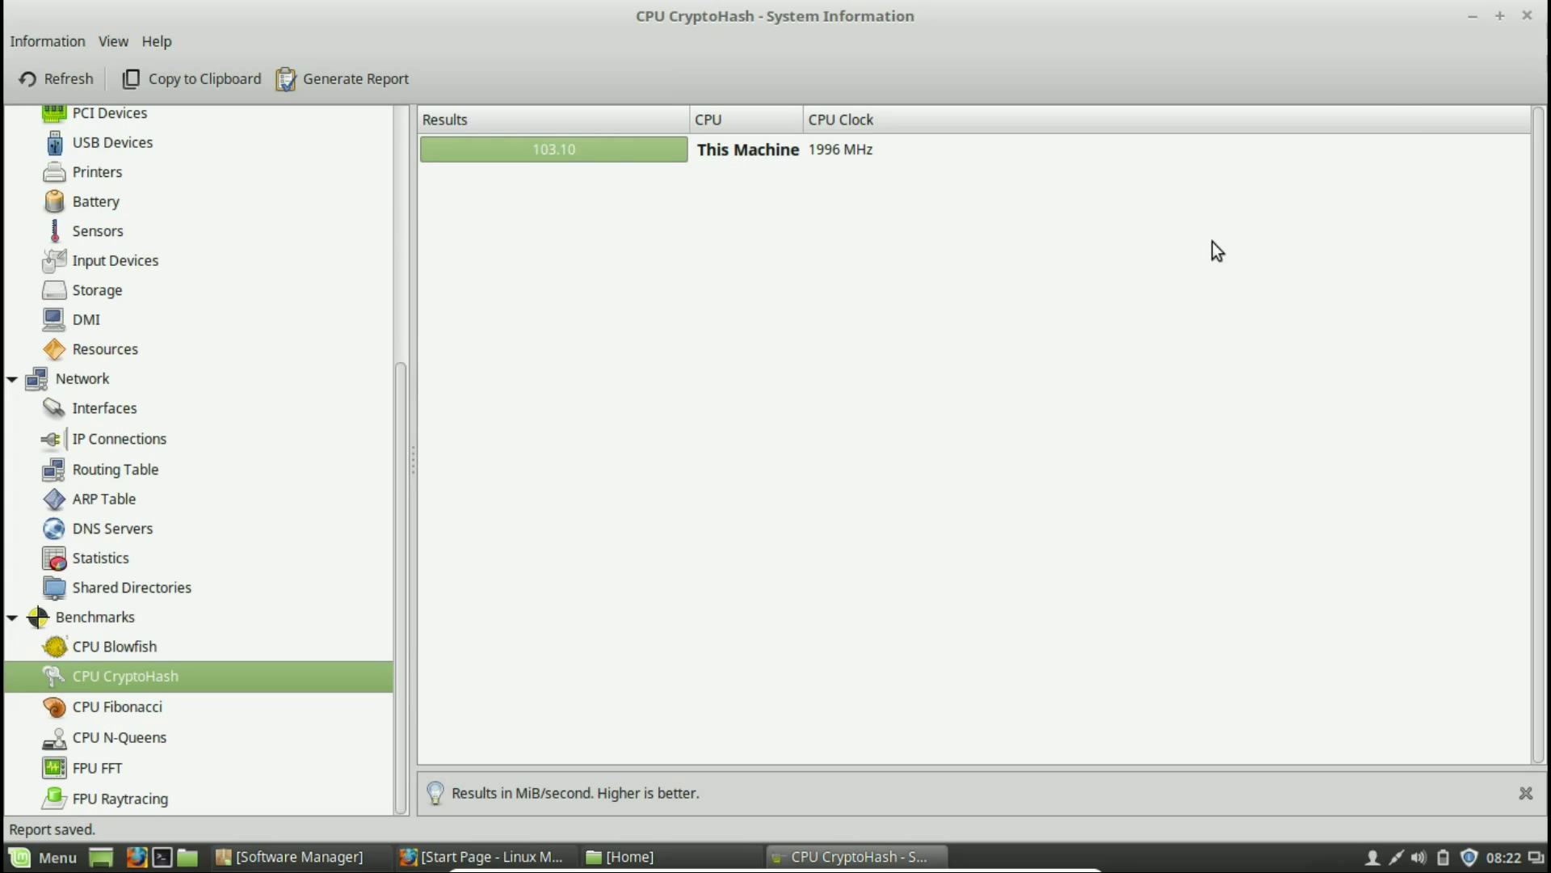
pyautogui.click(1500, 17)
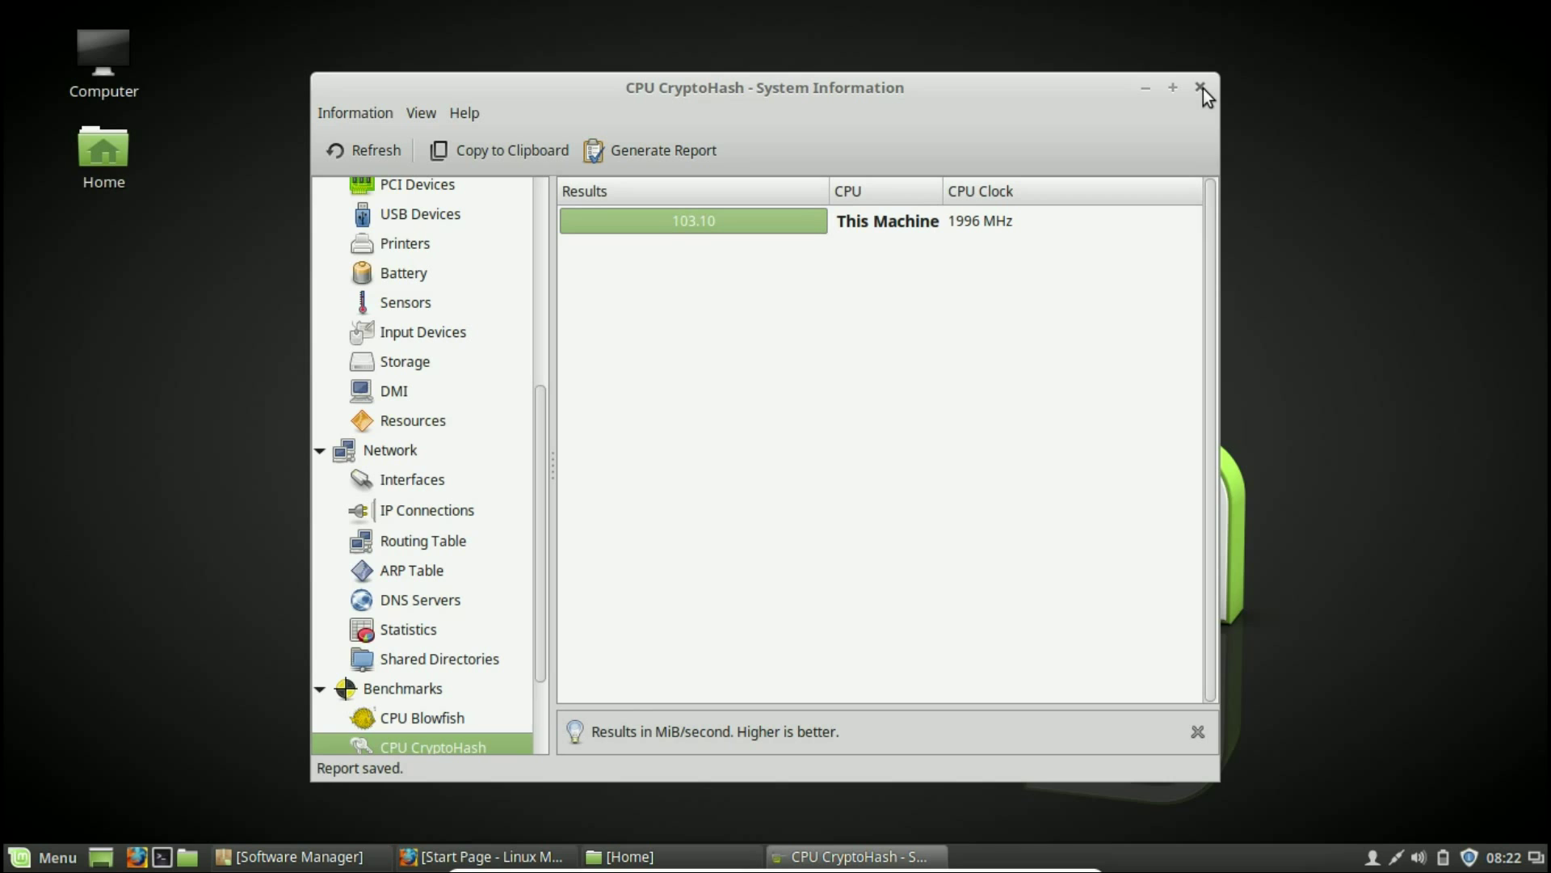
pyautogui.click(1147, 88)
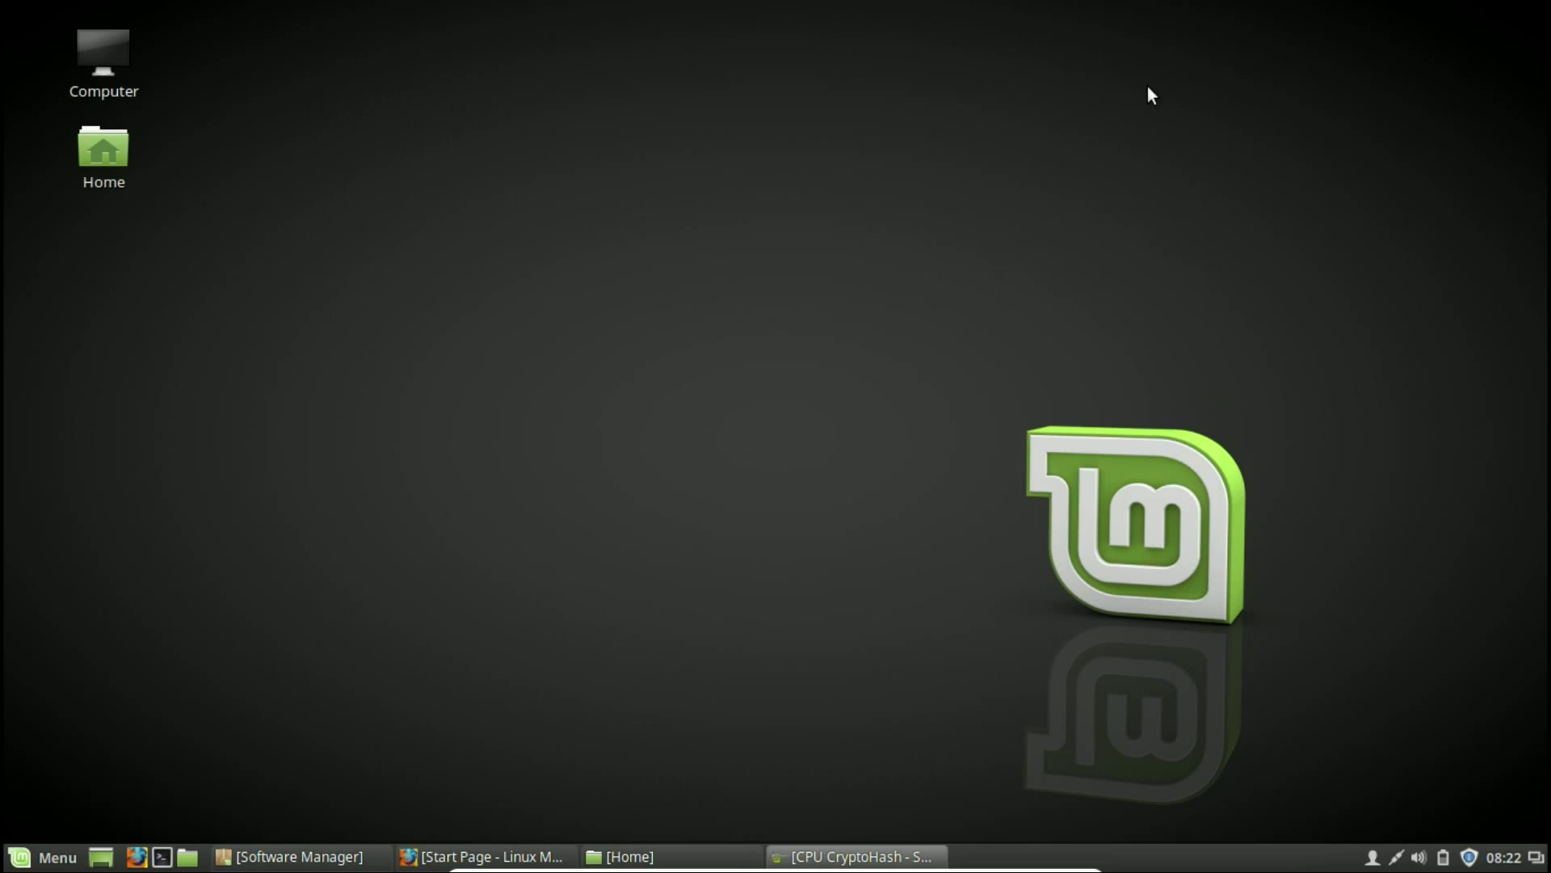
# Add System Monitor from the administration applications to the favorites and return to the desktop
pyautogui.click(27, 862)
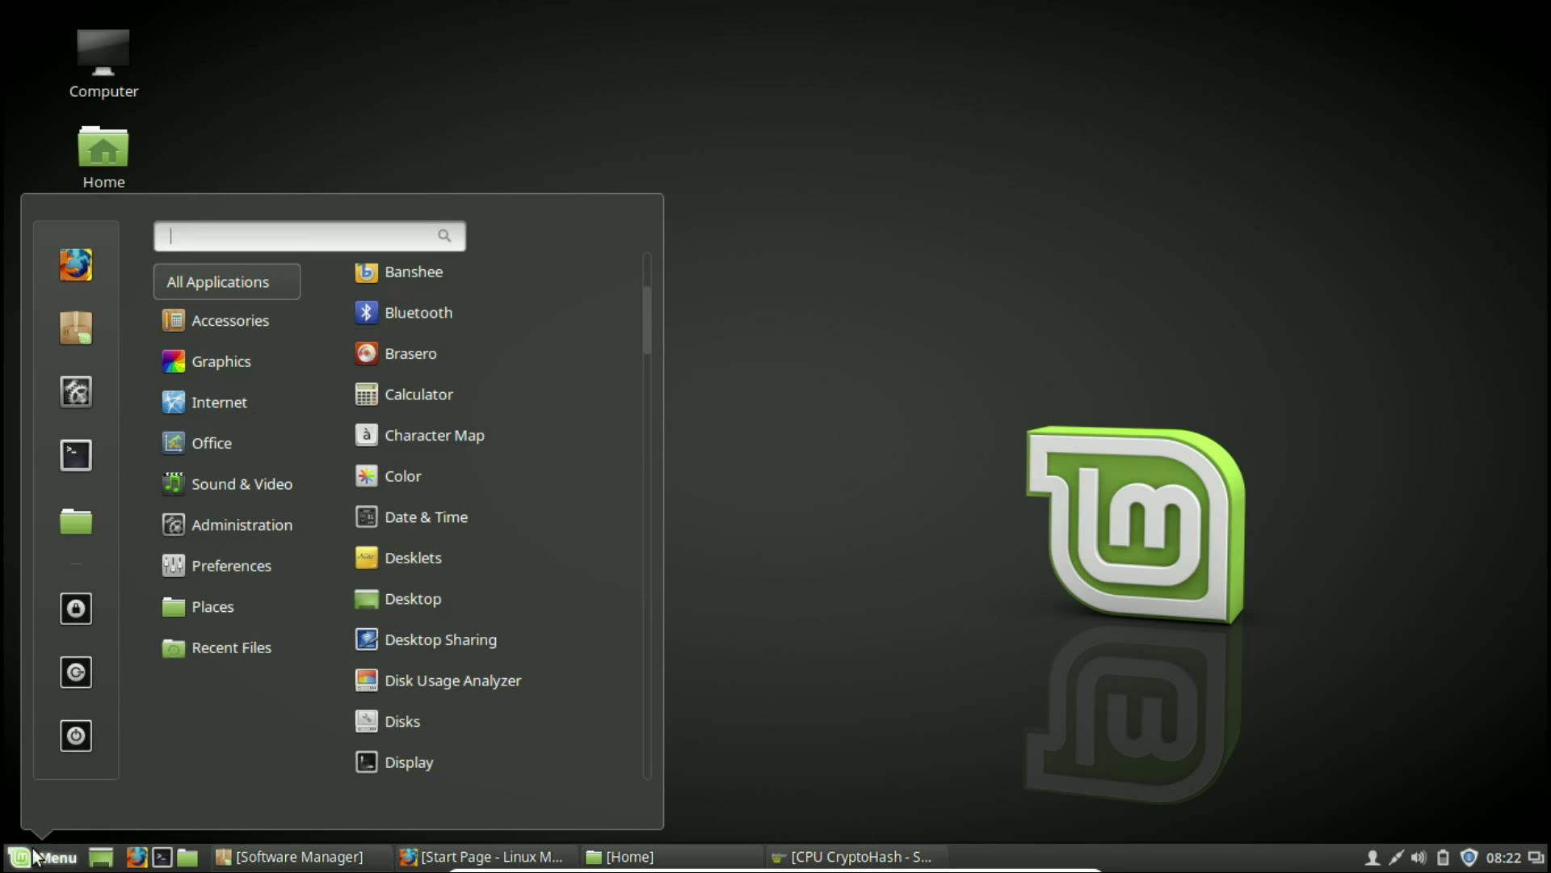
pyautogui.moveTo(209, 562)
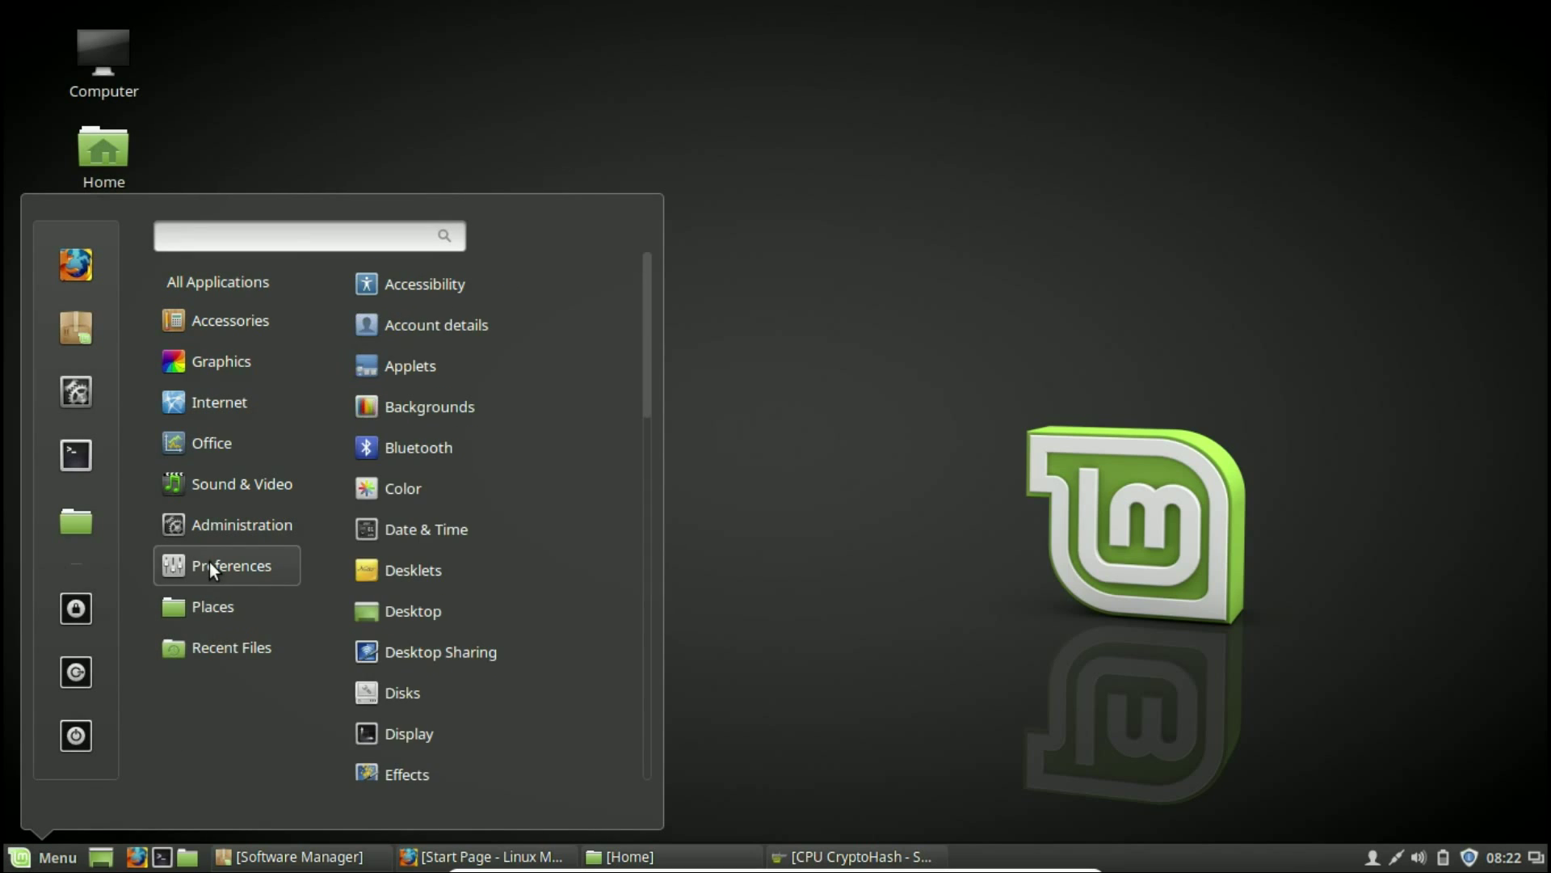
pyautogui.scroll(-15, 494, 606)
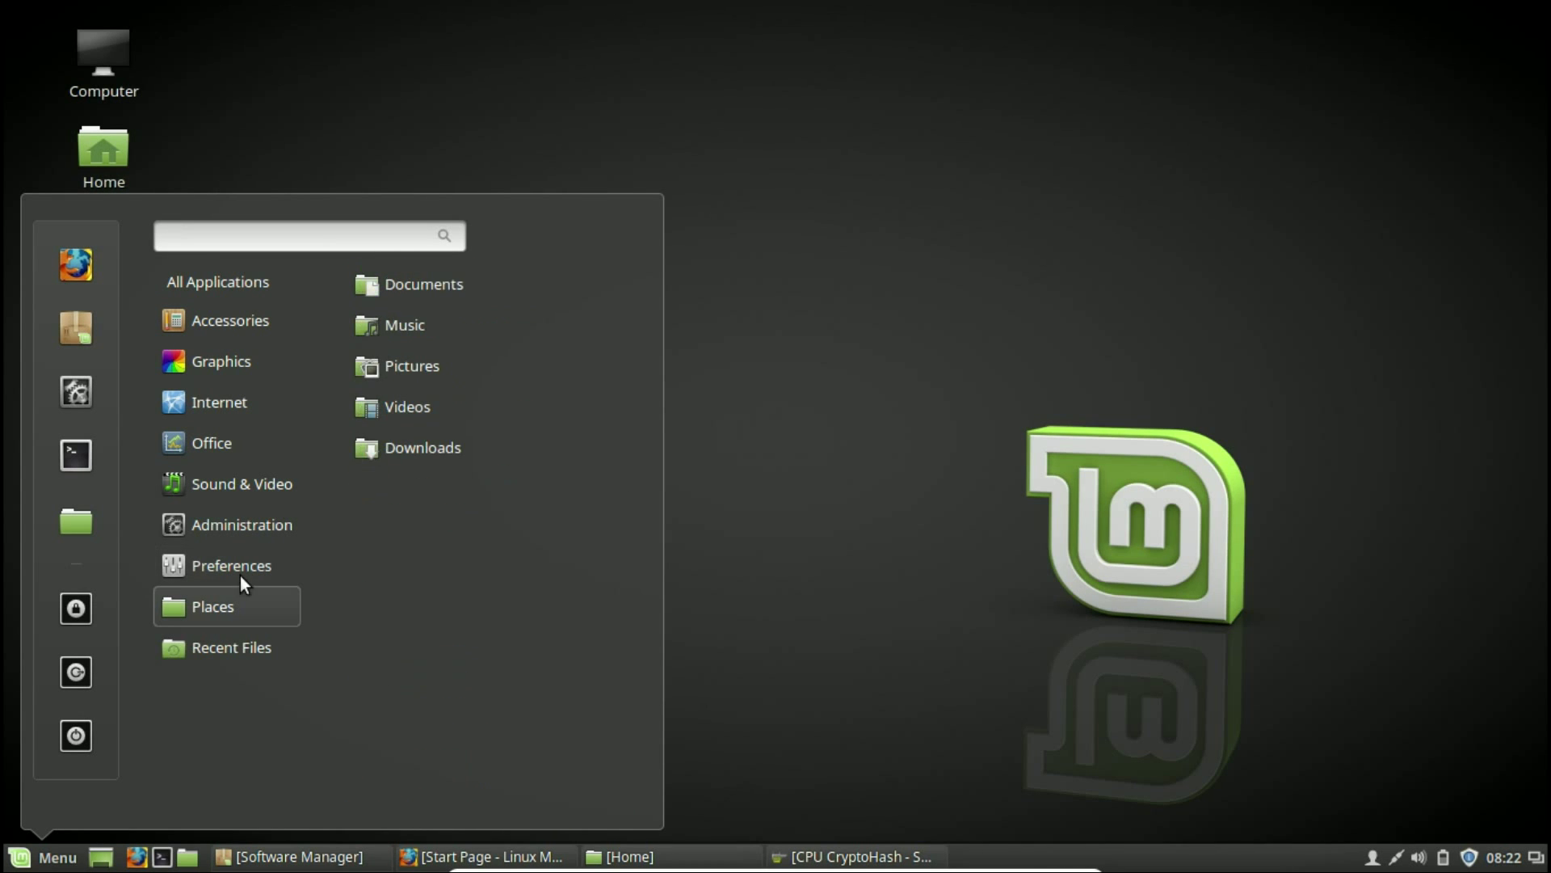
pyautogui.moveTo(251, 522)
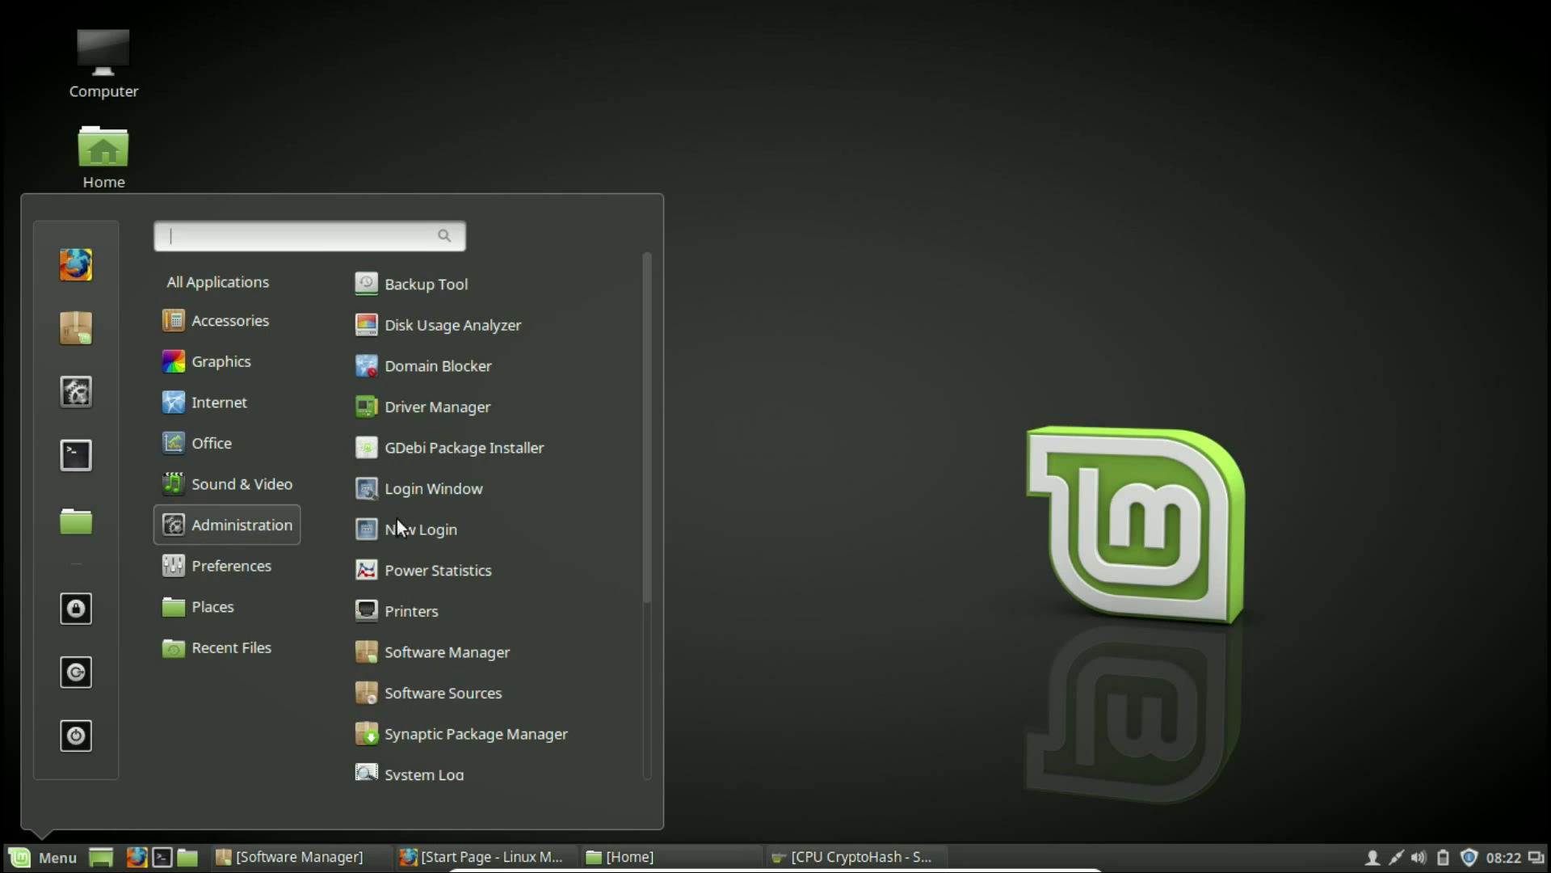
pyautogui.scroll(-5, 503, 611)
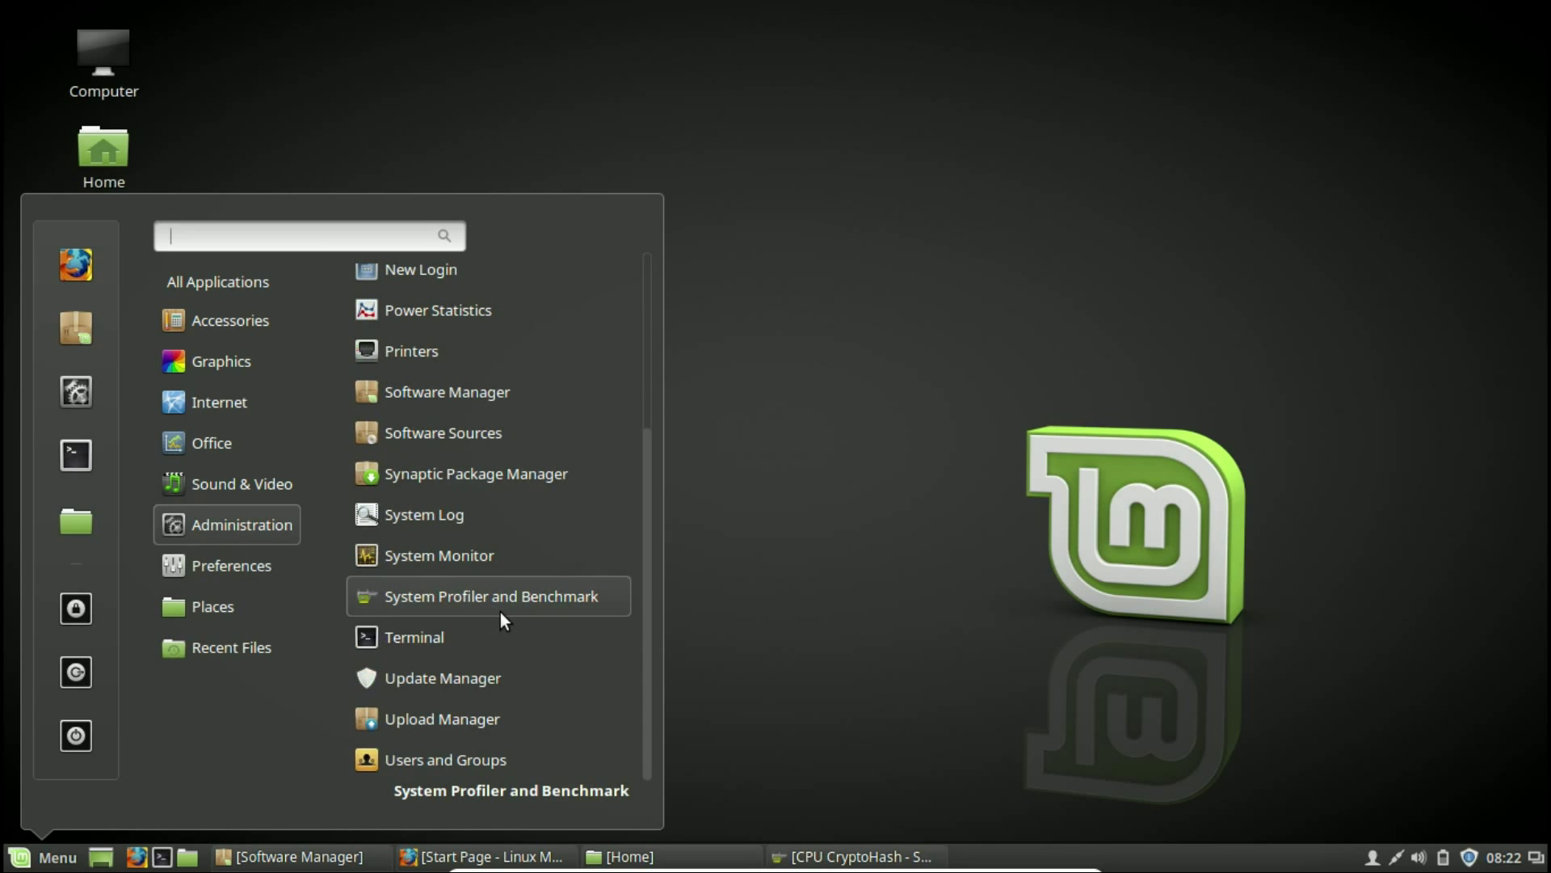
pyautogui.rightClick(467, 557)
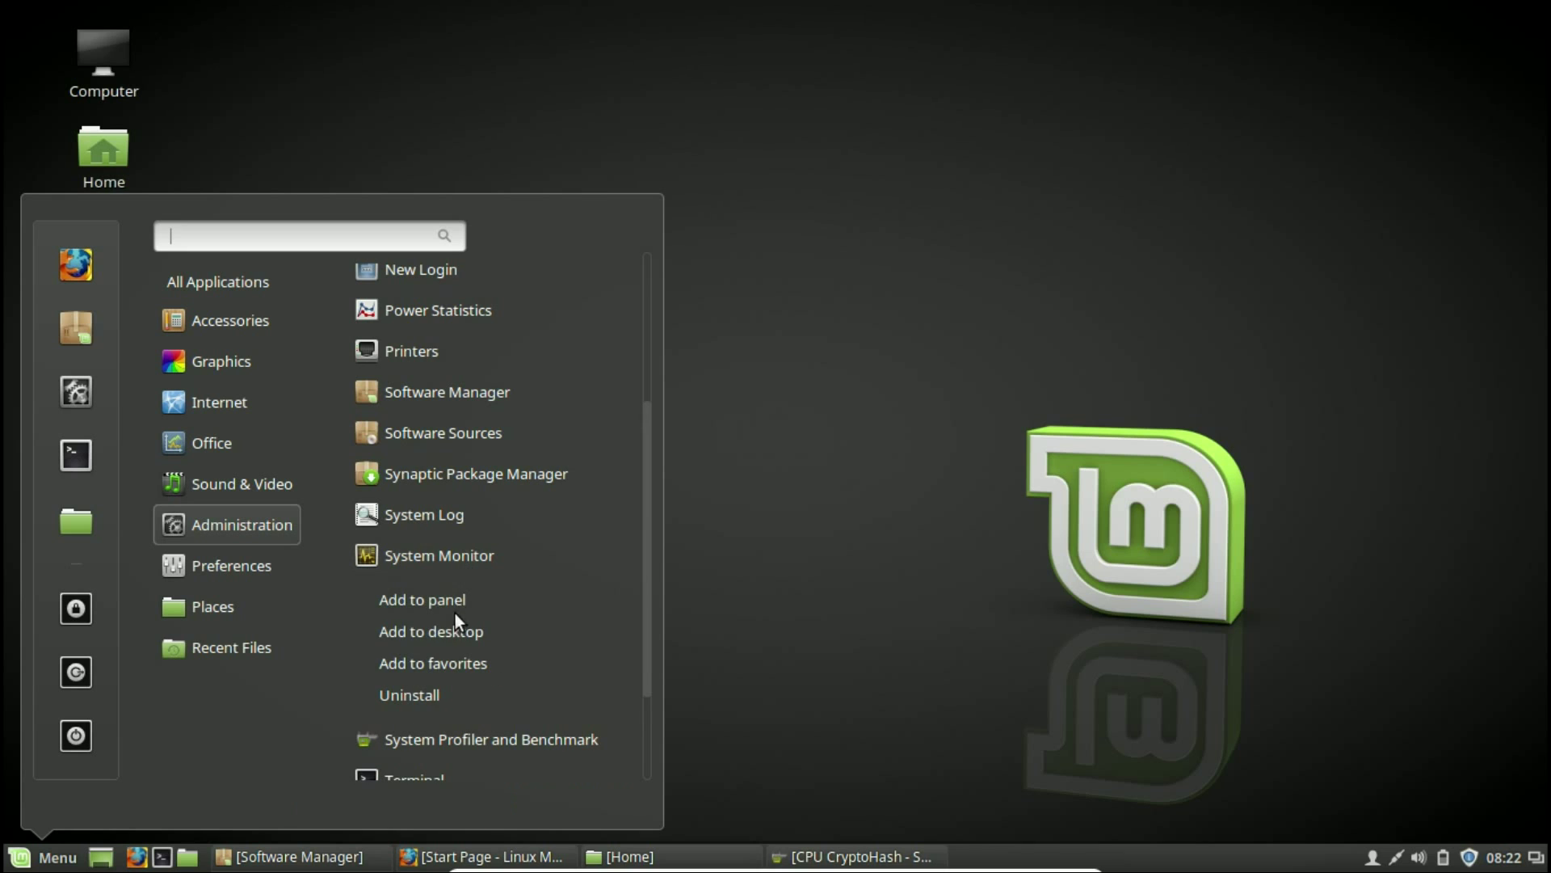
pyautogui.click(433, 662)
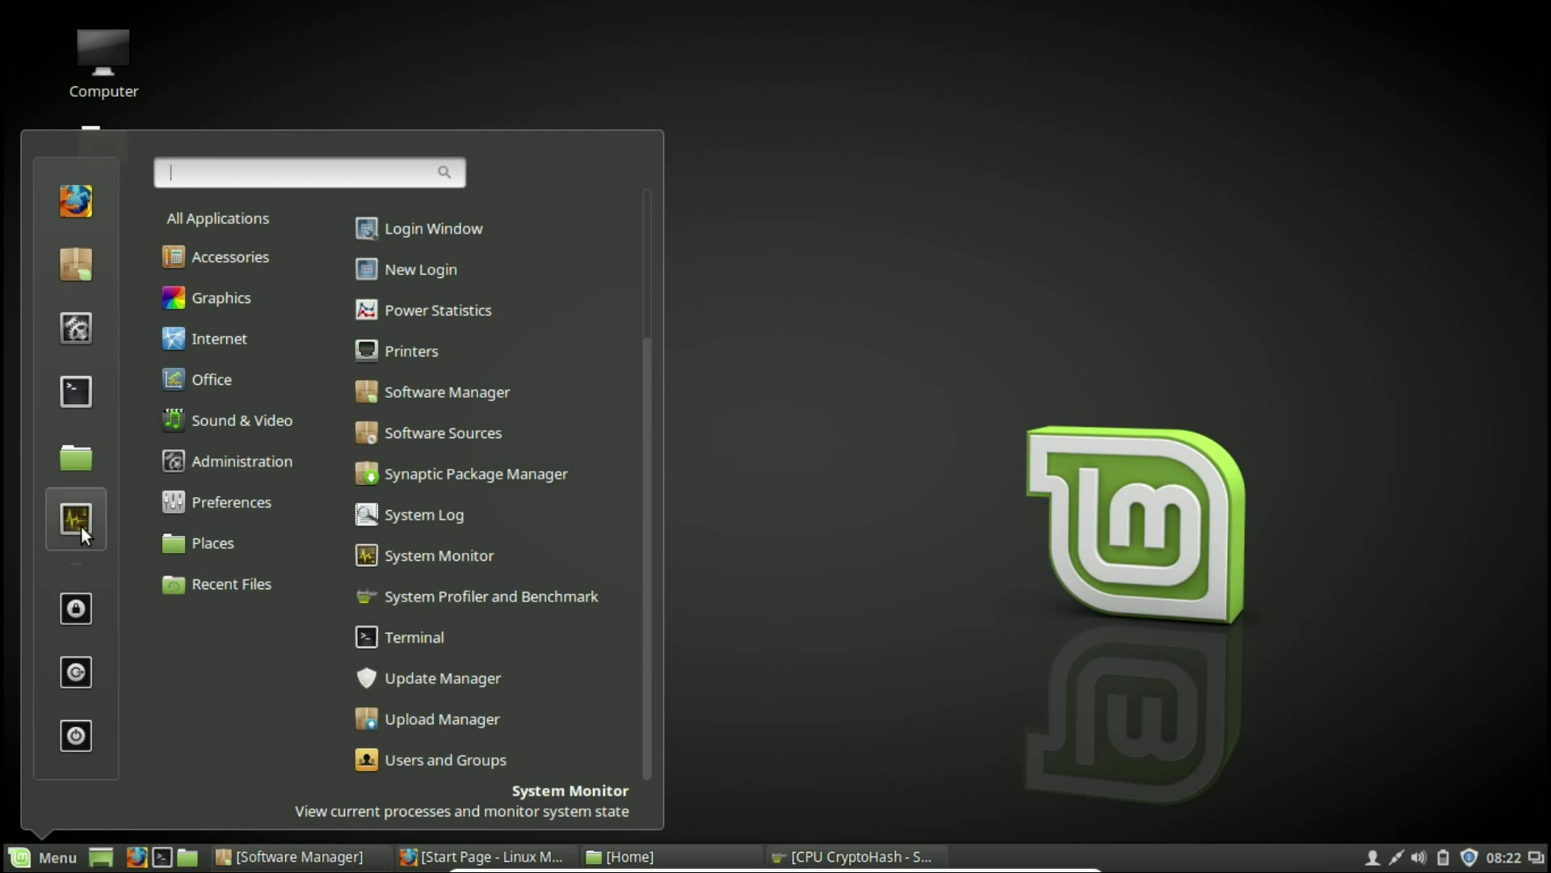
pyautogui.click(884, 539)
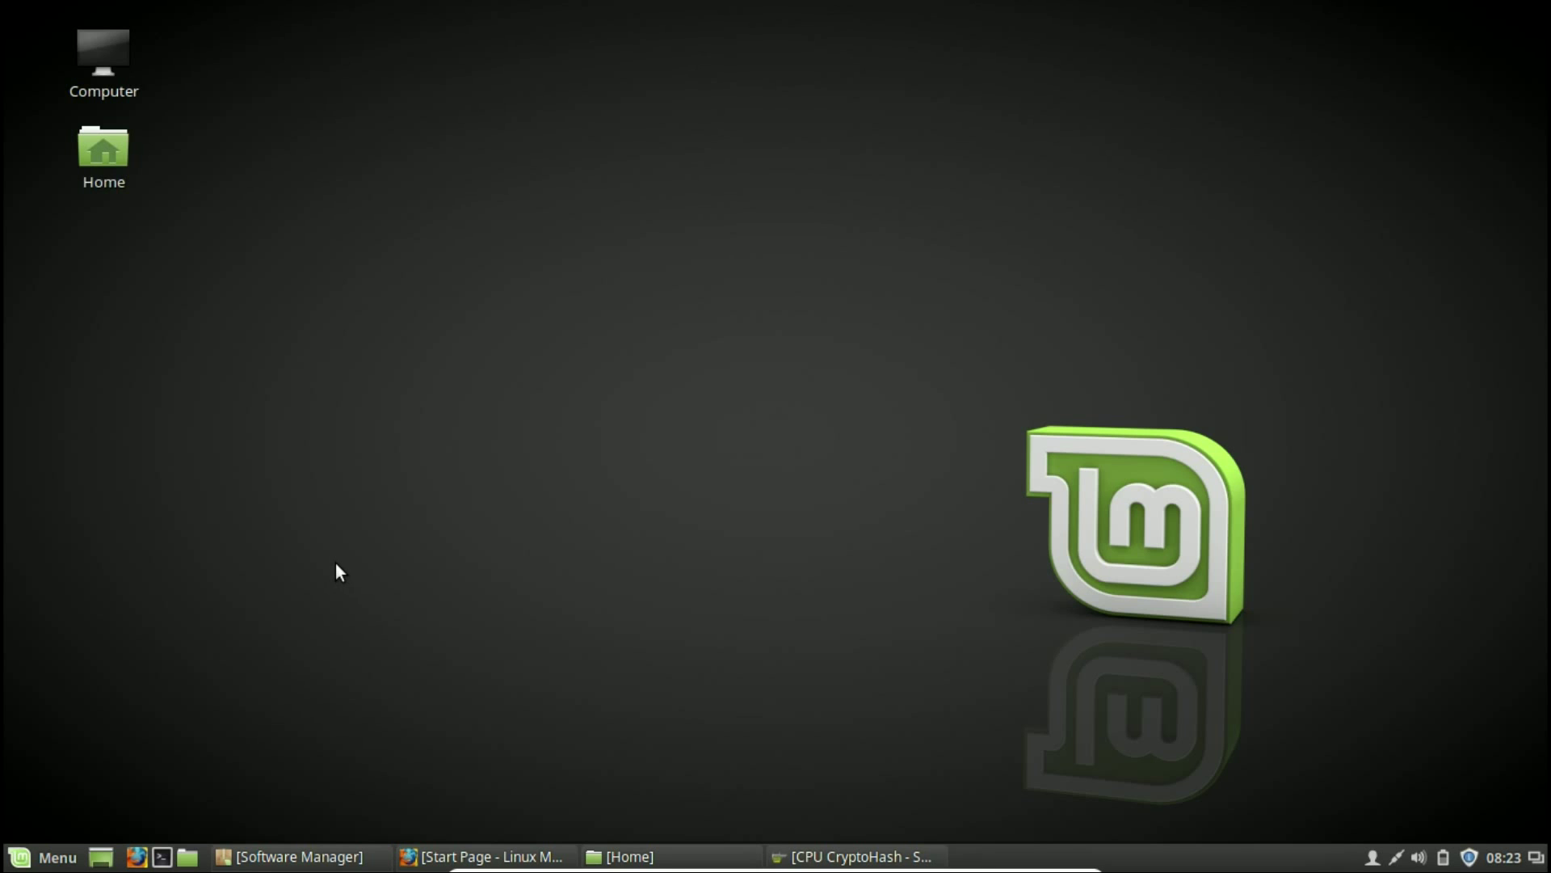
# Open the keyboard shortcut configuration from the hardware section of System Settings
pyautogui.click(35, 858)
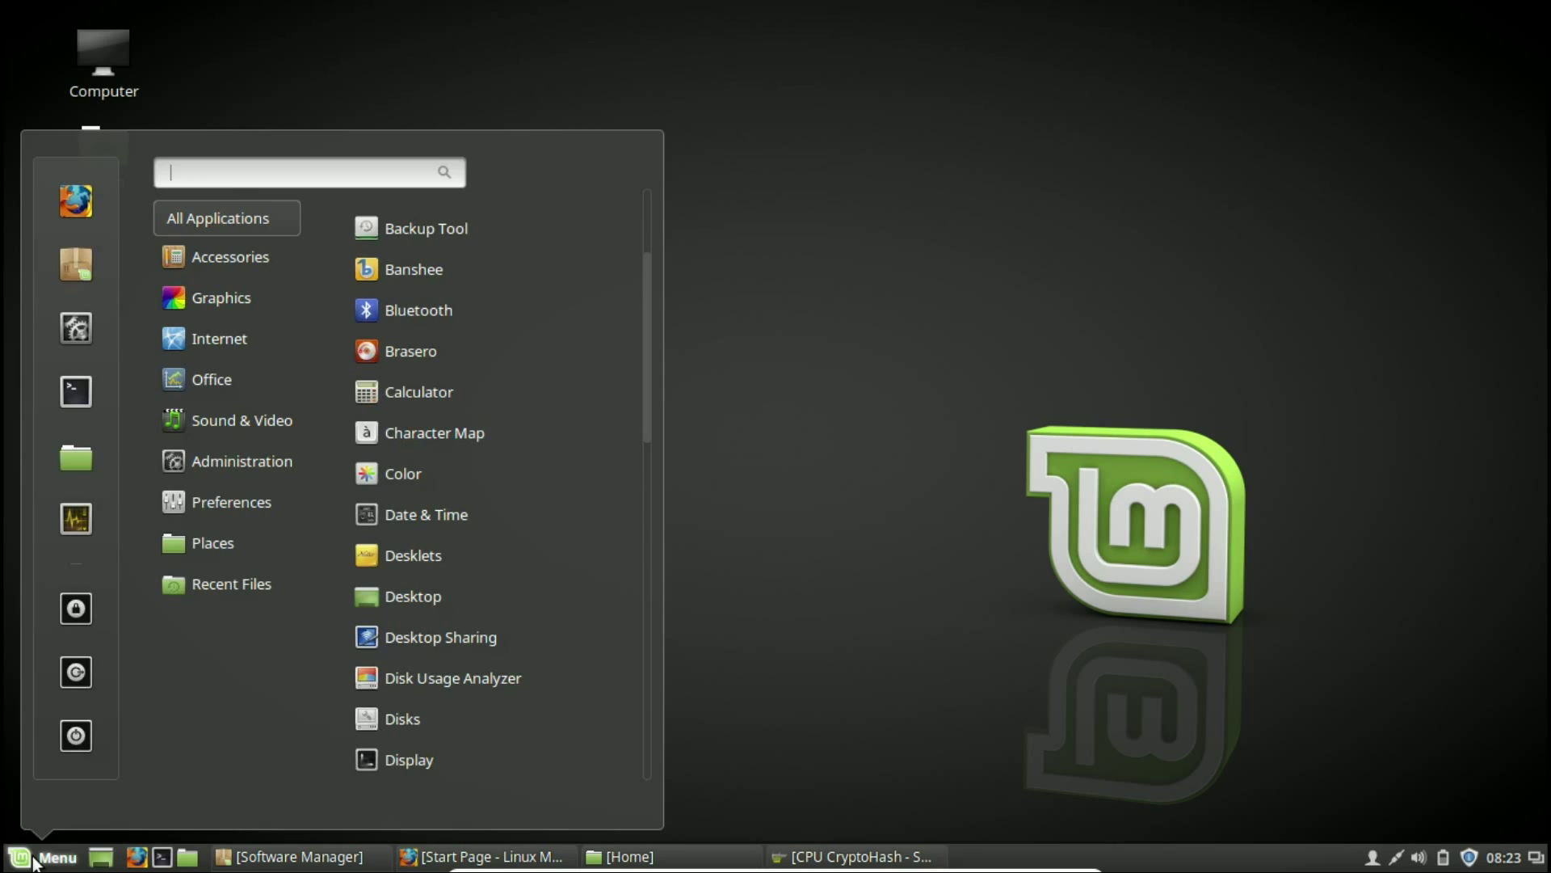
pyautogui.click(77, 328)
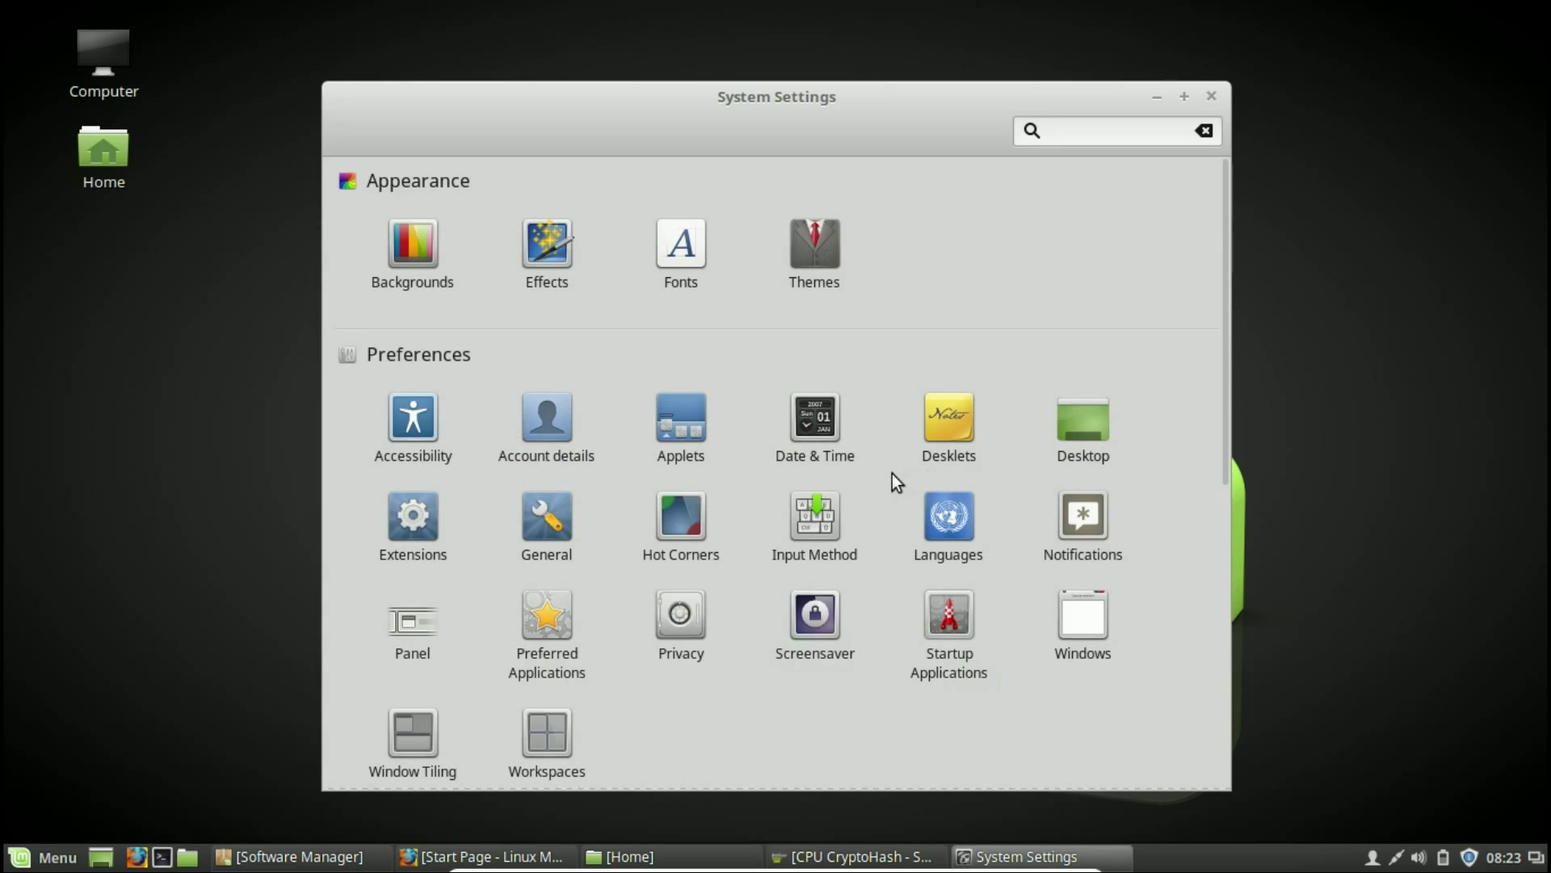
pyautogui.scroll(-2, 892, 473)
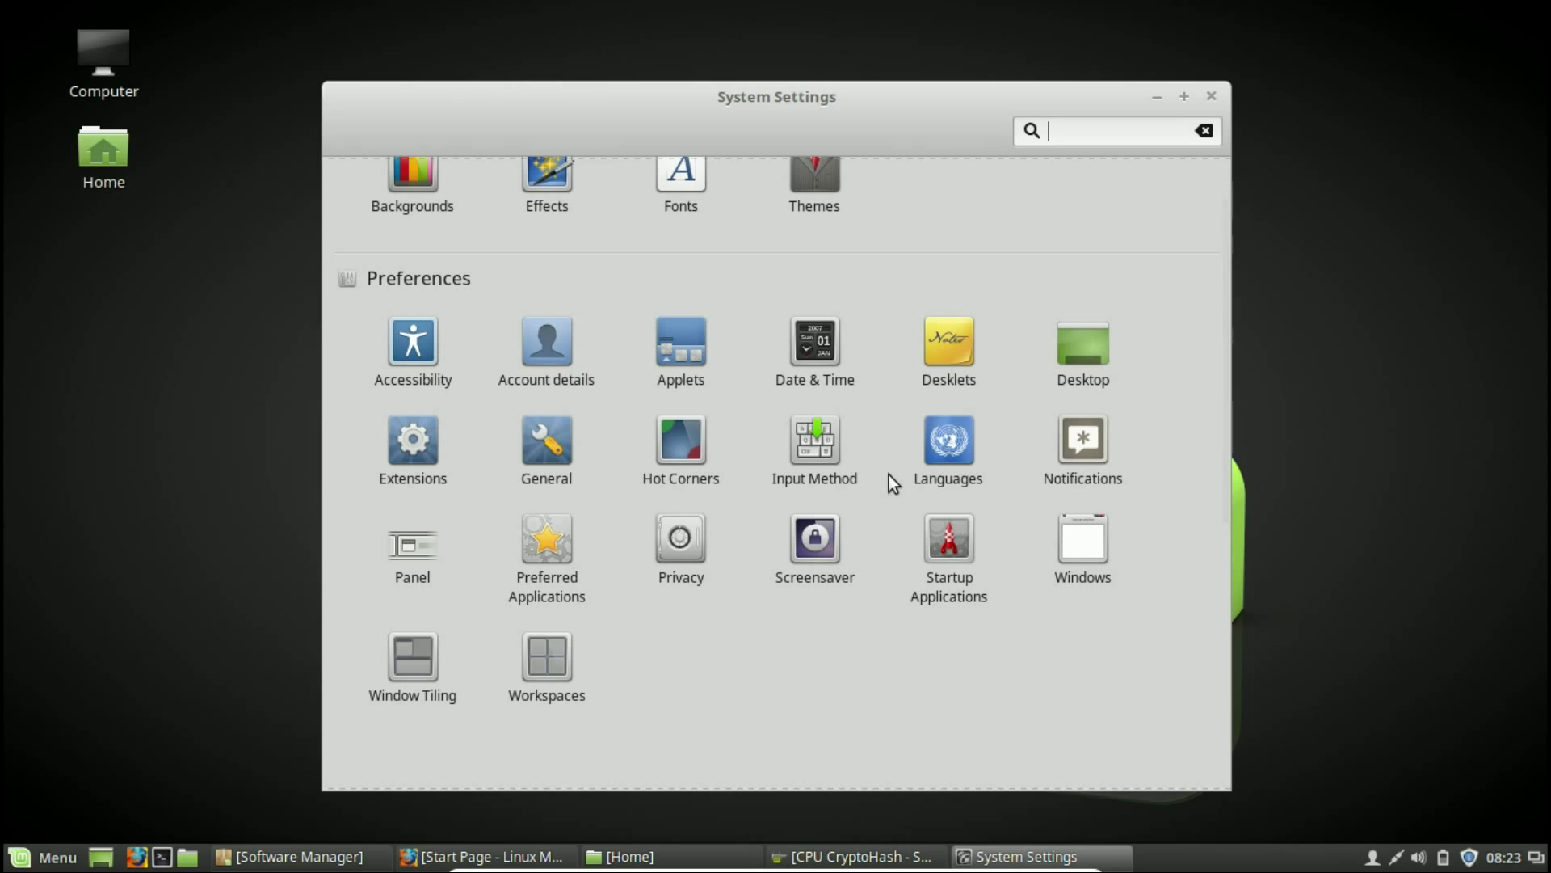
pyautogui.scroll(-2, 886, 477)
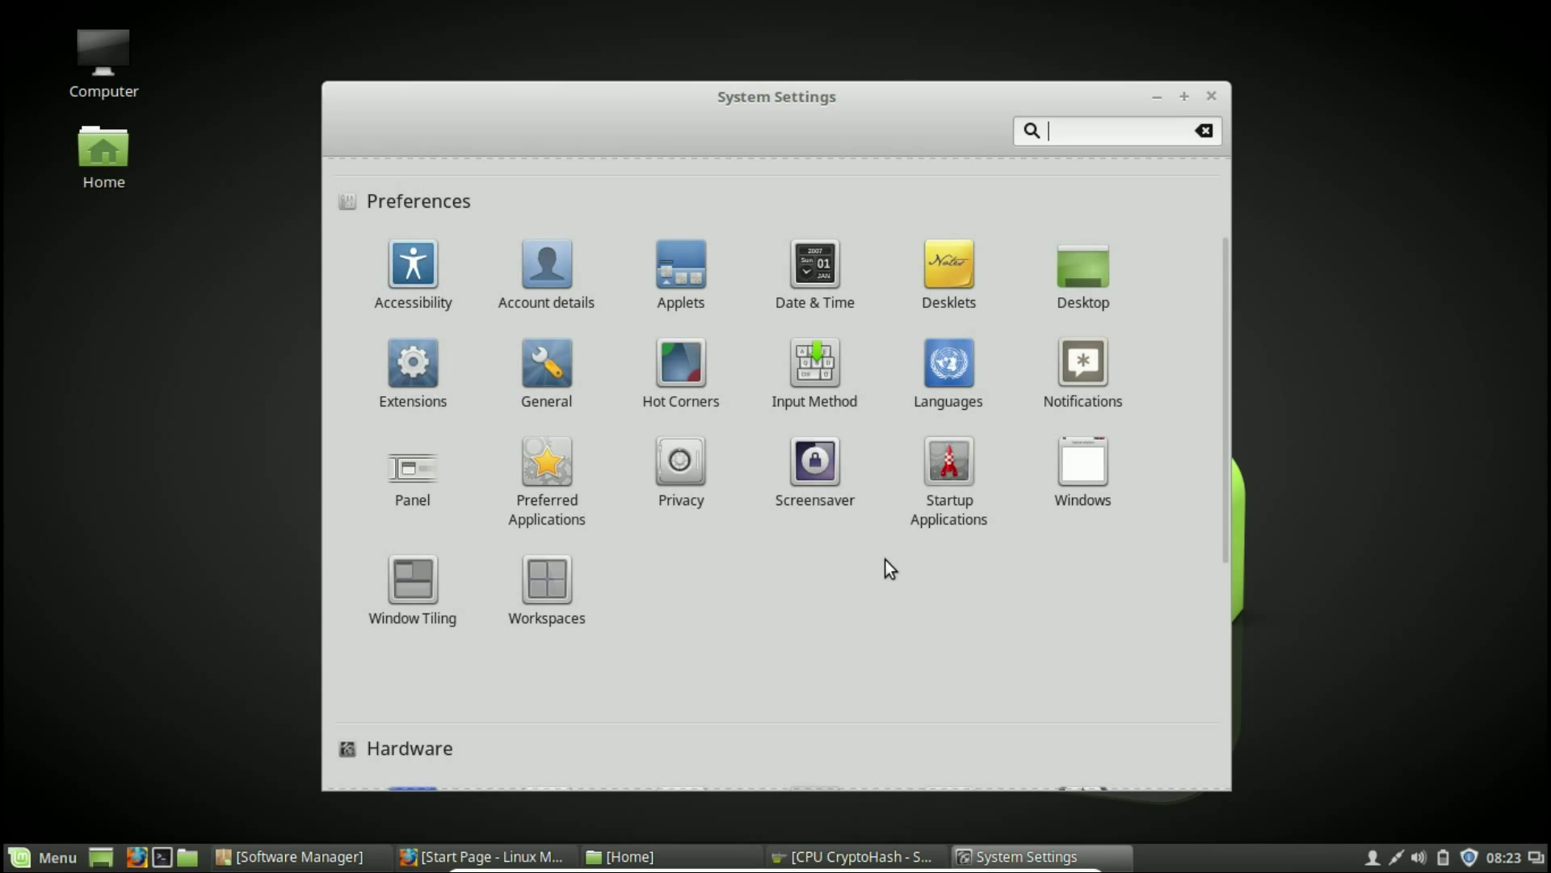
pyautogui.scroll(-2, 886, 560)
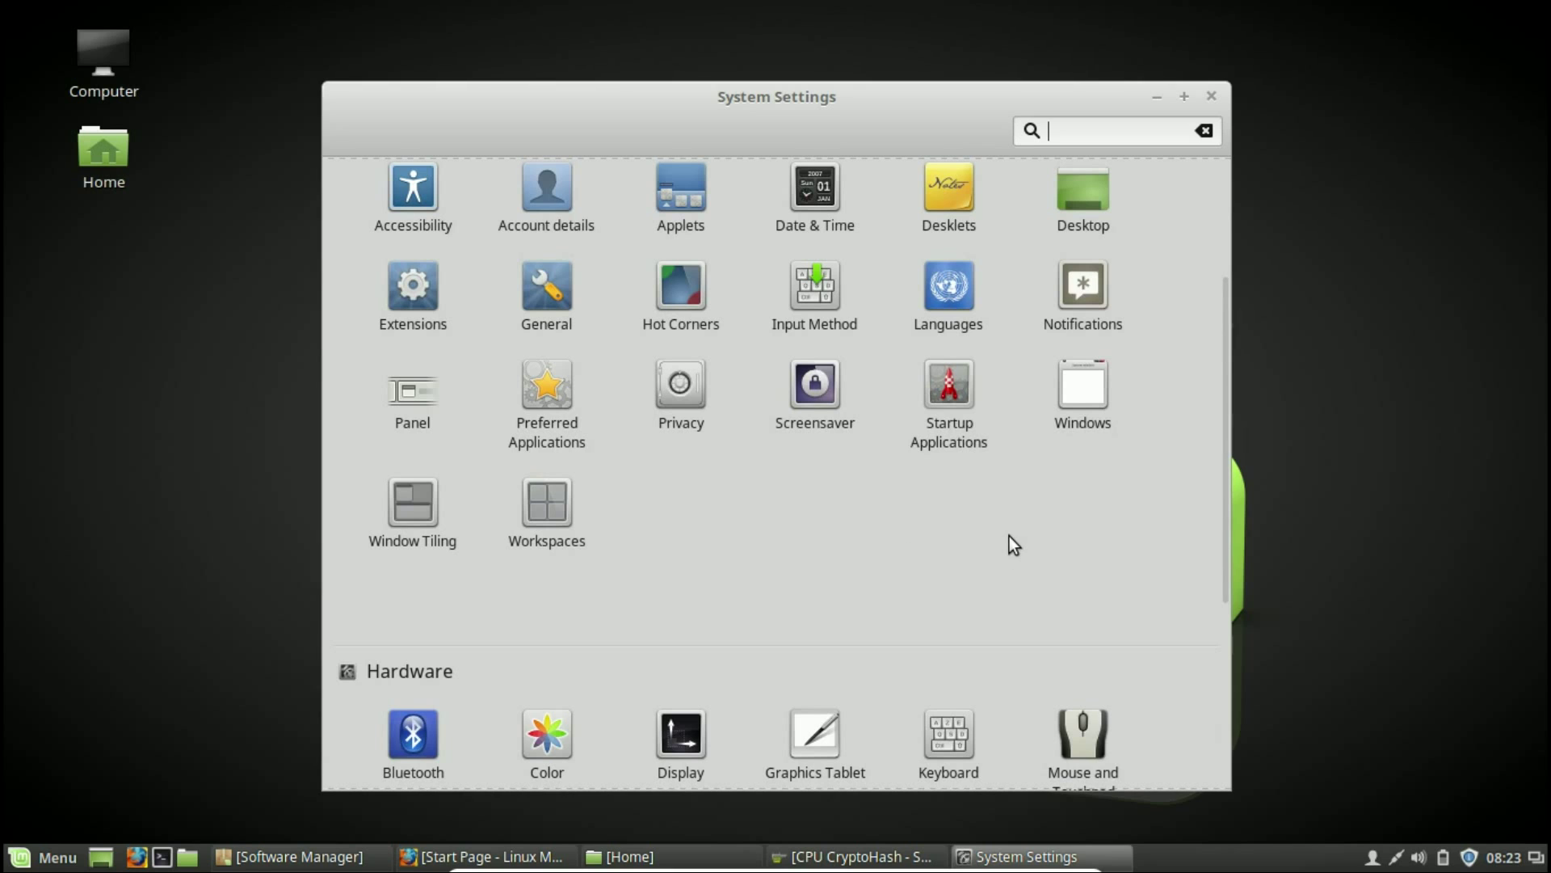
pyautogui.scroll(-9, 1011, 538)
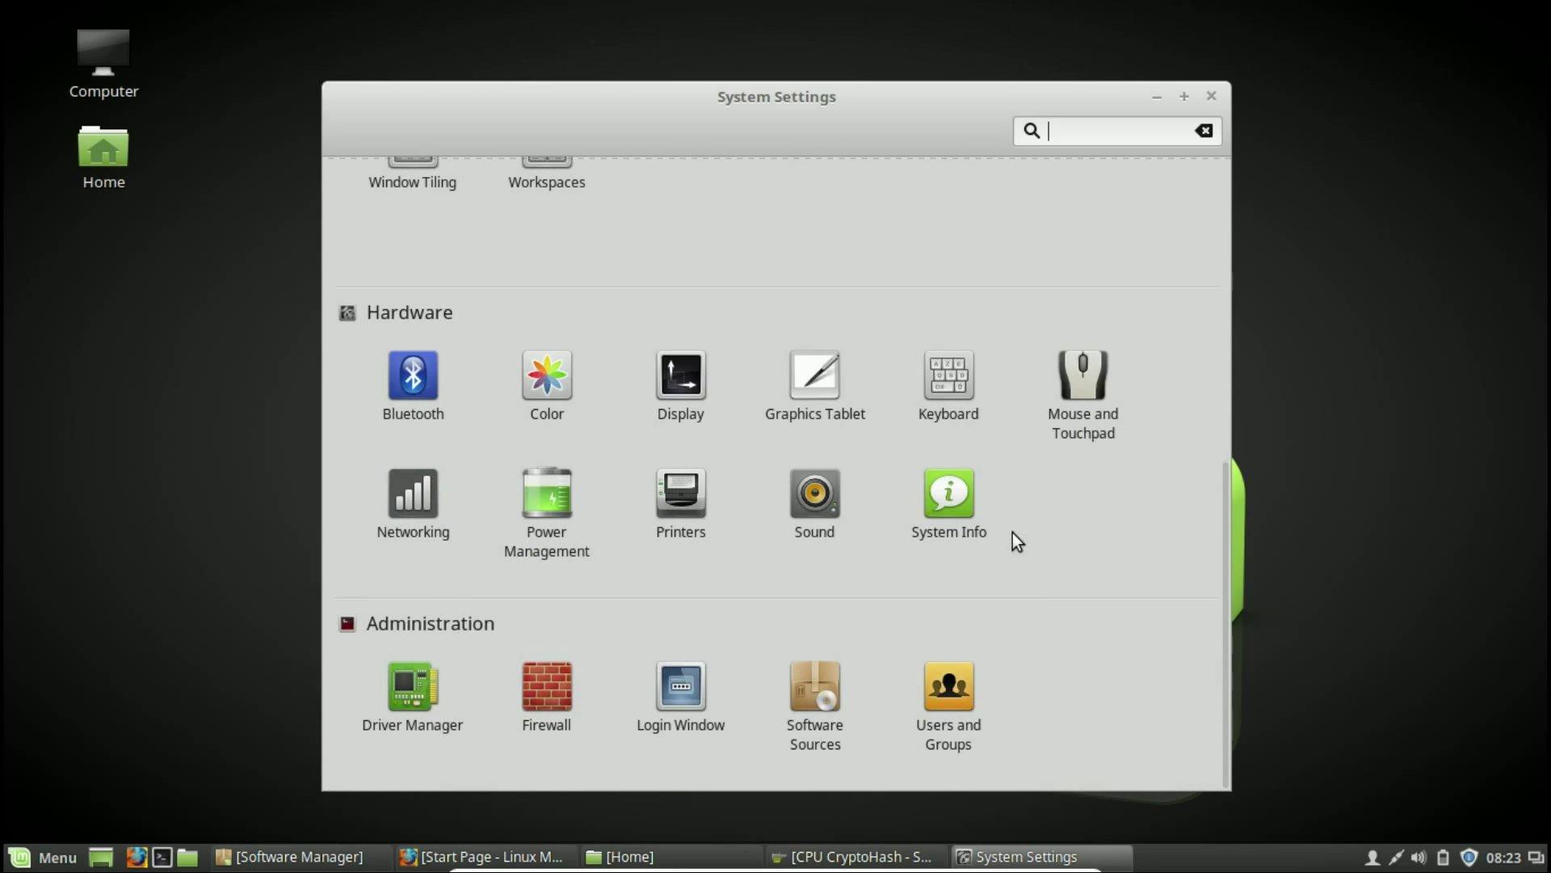
pyautogui.click(947, 376)
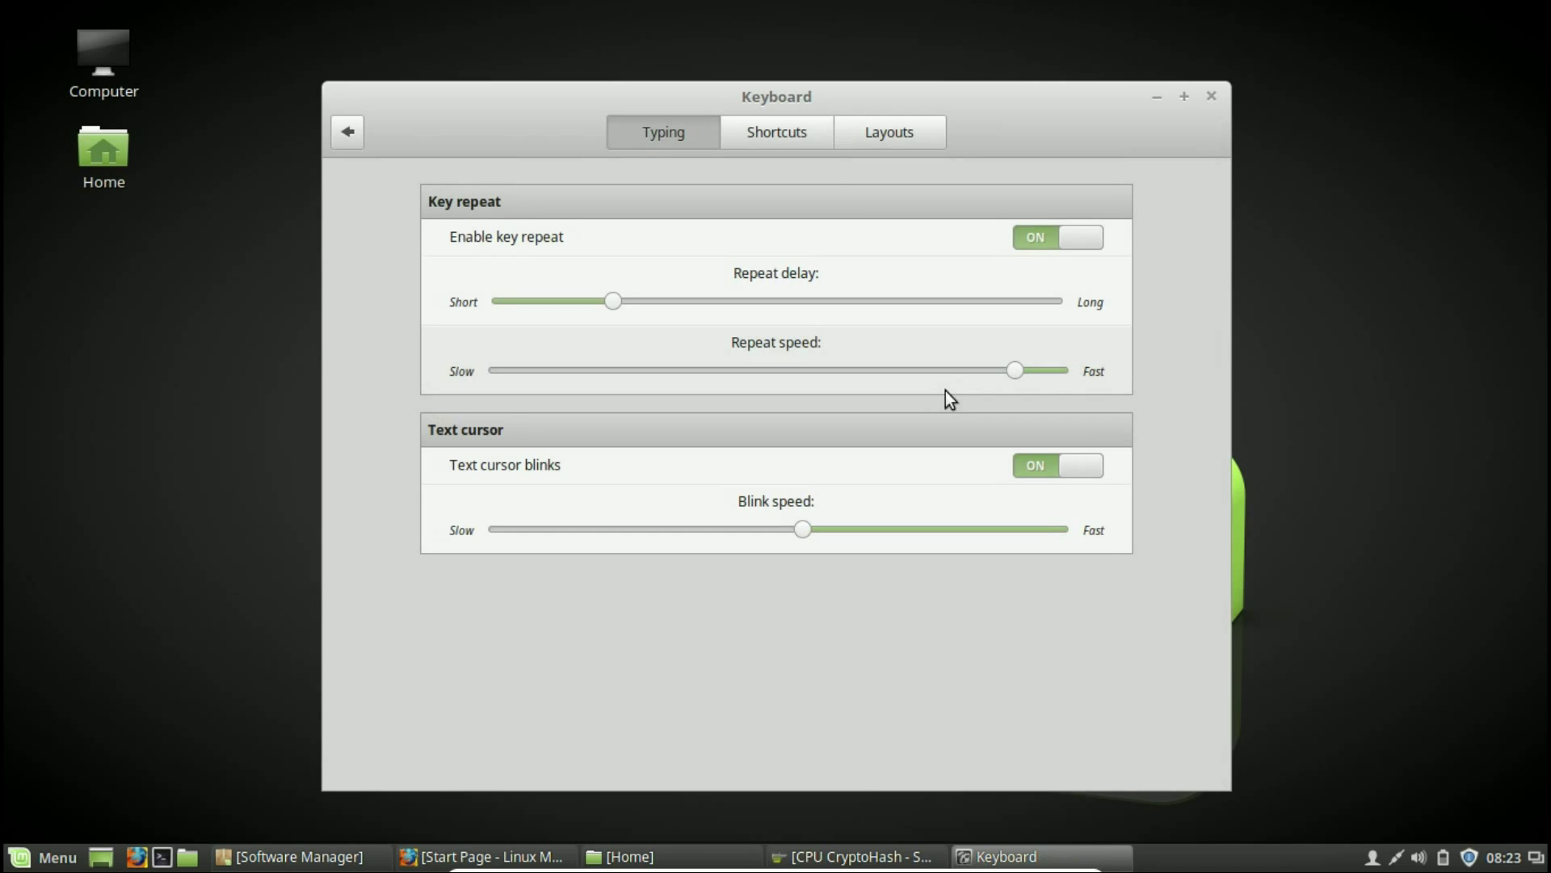
pyautogui.click(797, 132)
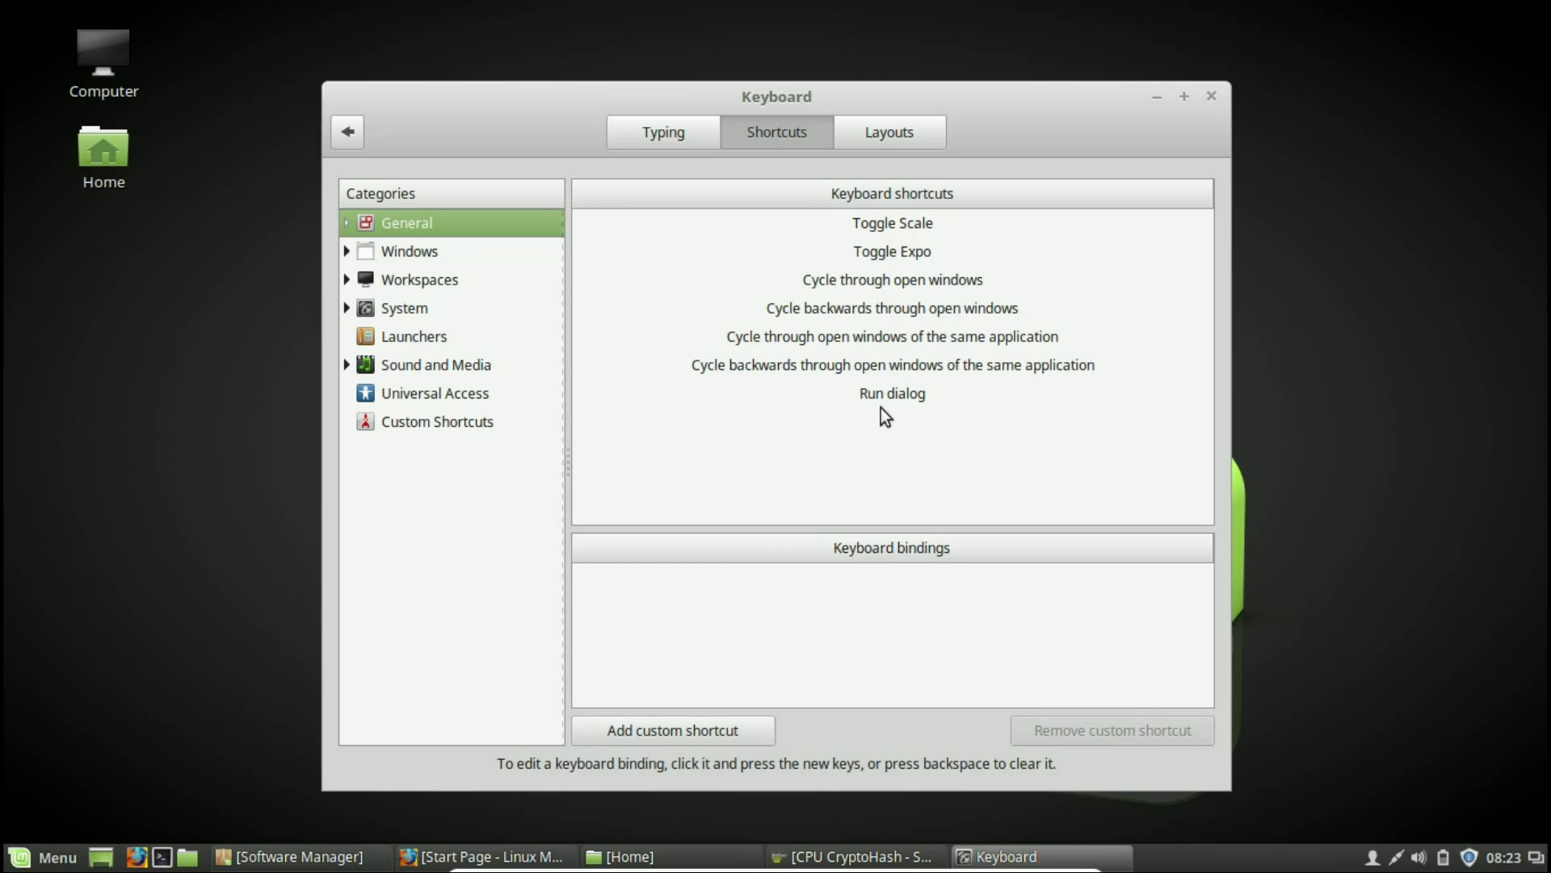
# Add a custom shortcut named Task Monitor with the command gnome-system-monitor
pyautogui.click(699, 734)
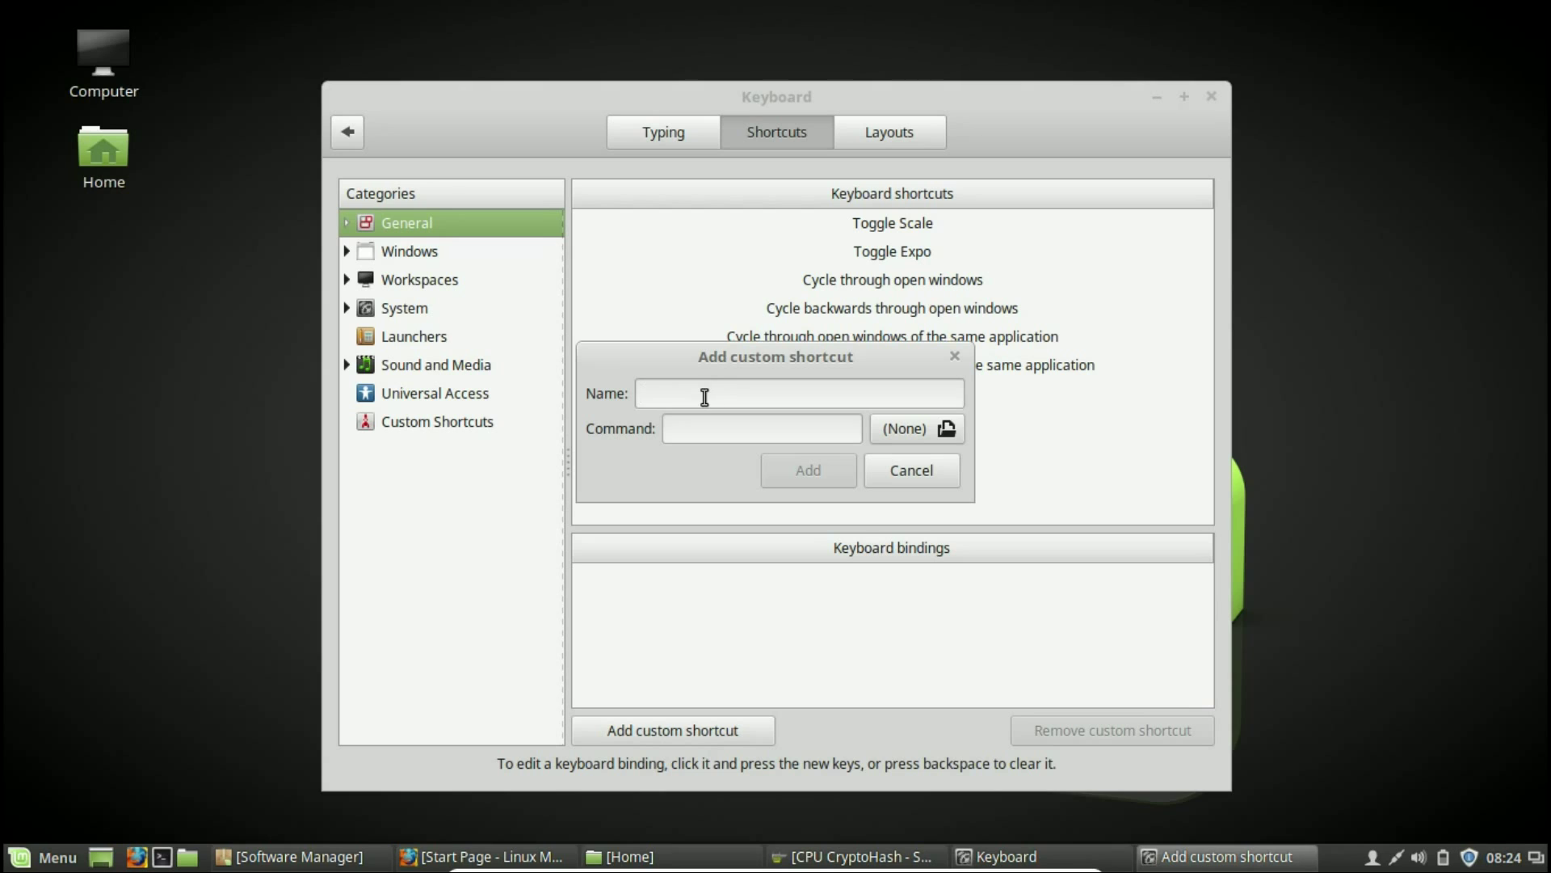
pyautogui.write('Task Monitor')
pyautogui.write('g')
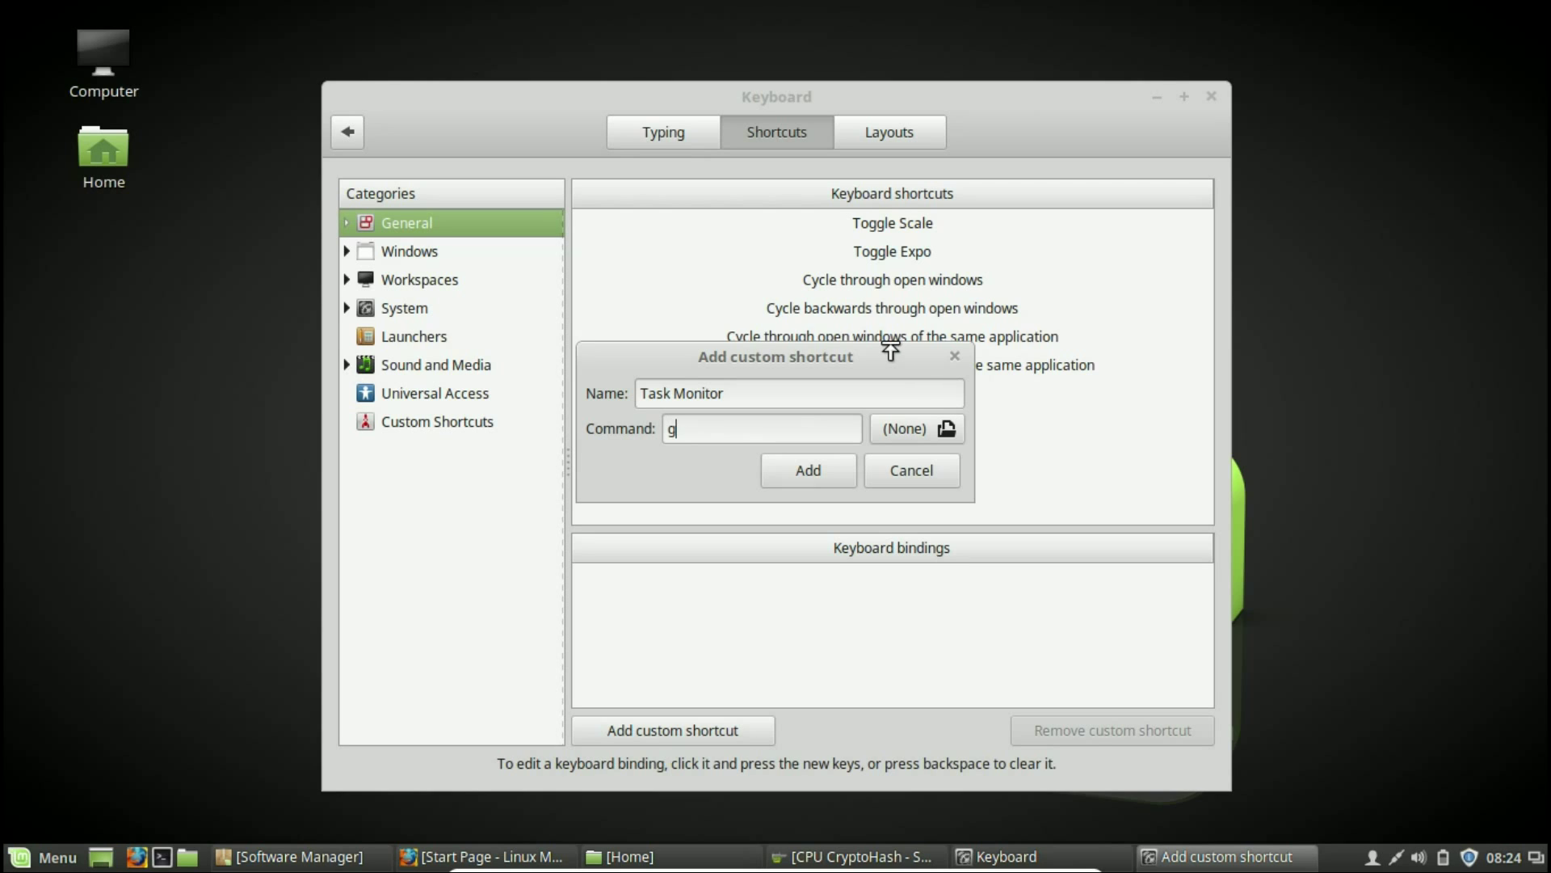
pyautogui.write('nome-system-monitor')
pyautogui.click(827, 472)
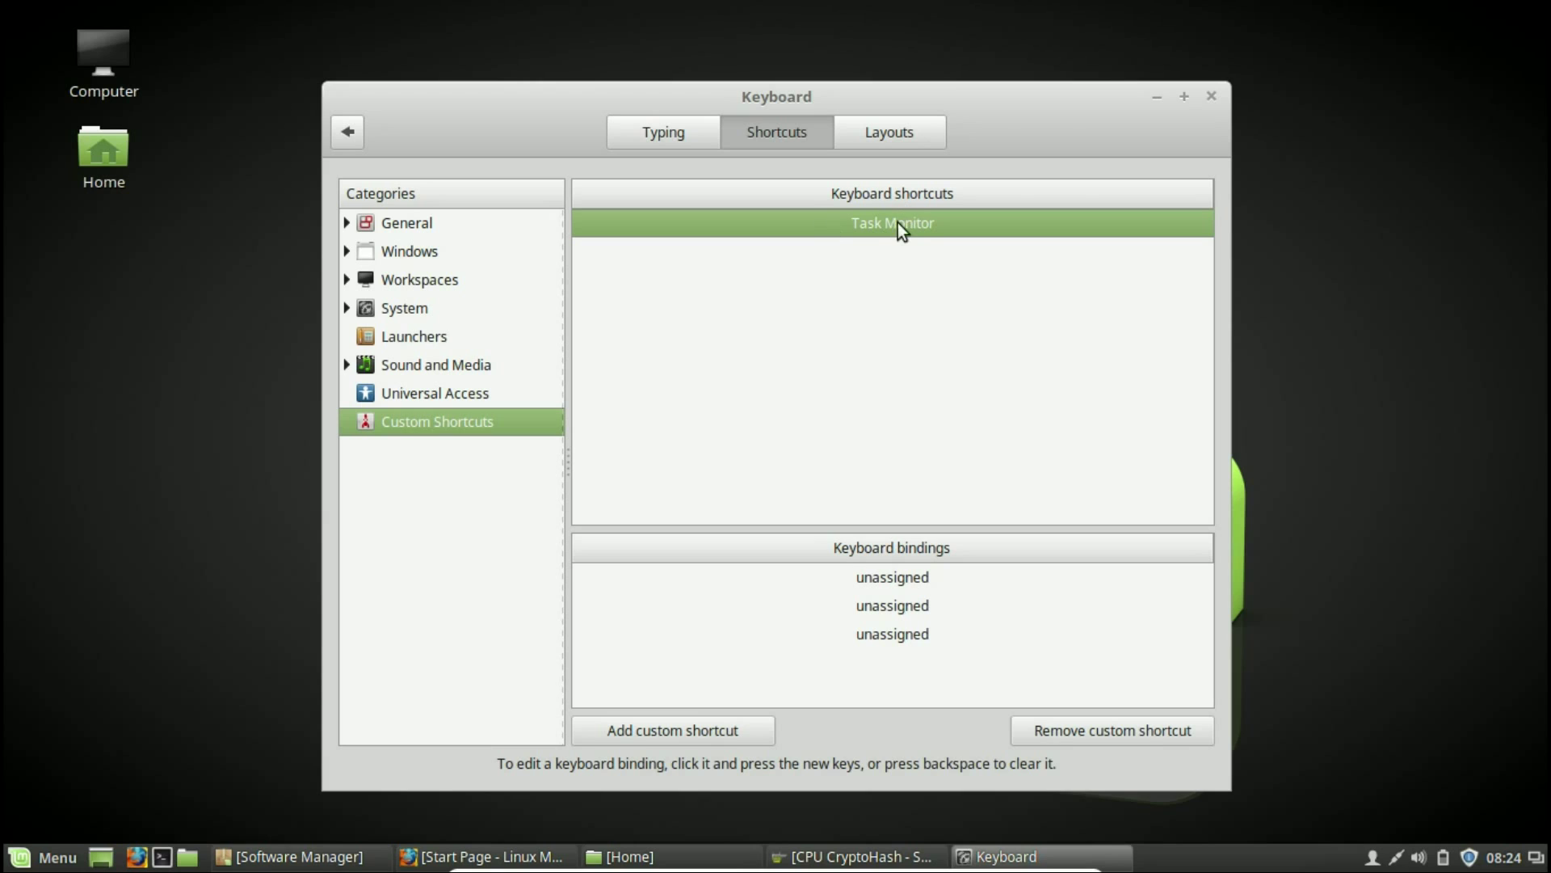
# Bind Ctrl+Alt+L to the Task Monitor shortcut, then close the settings and test it by launching and closing System Monitor
pyautogui.click(881, 580)
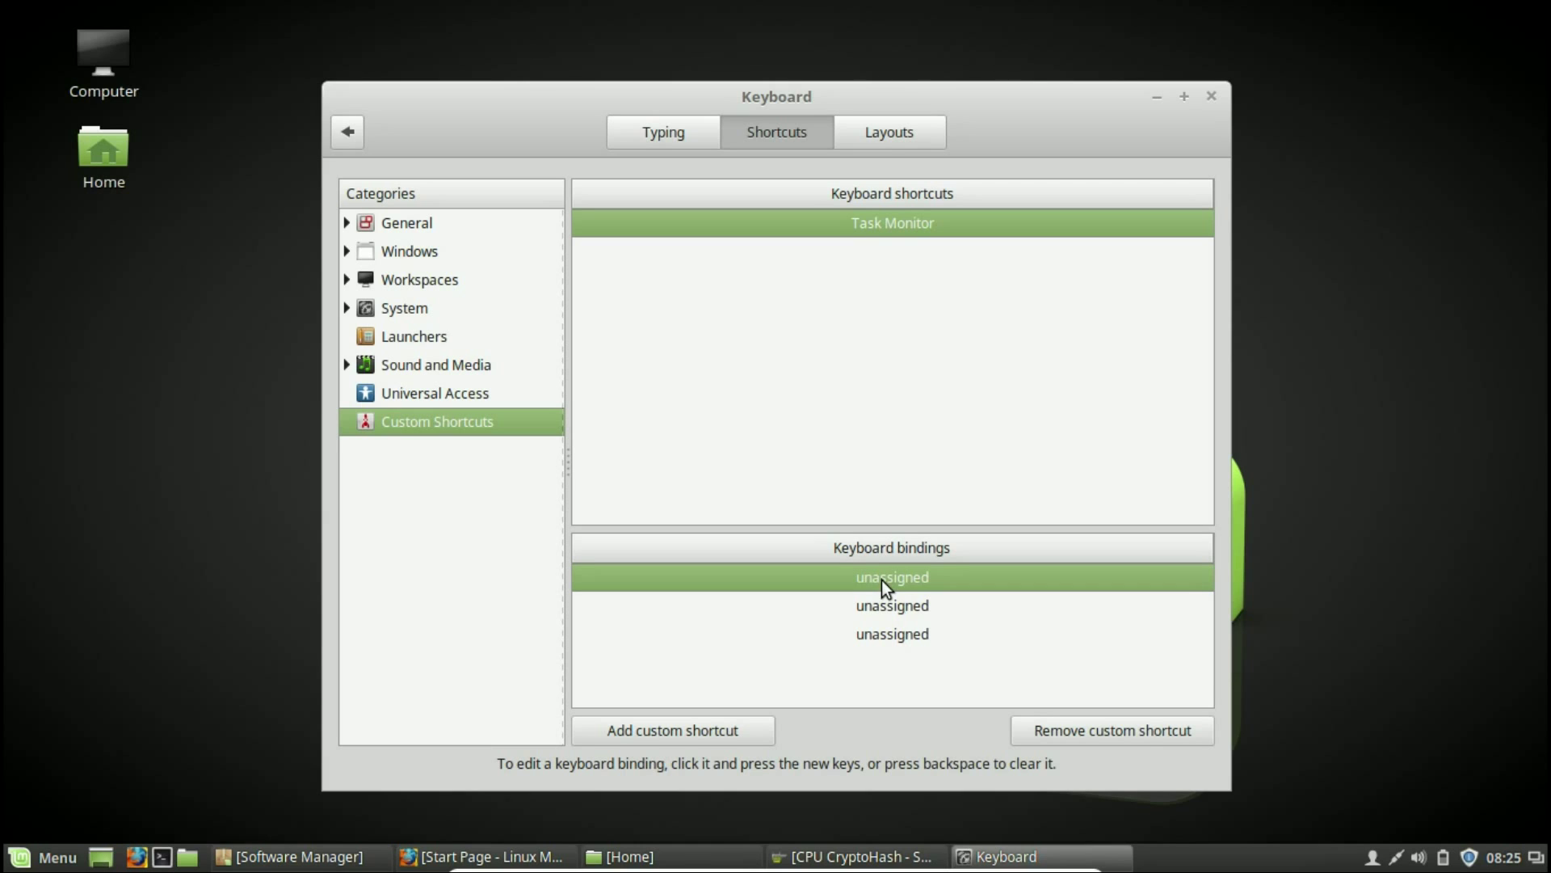
pyautogui.click(881, 580)
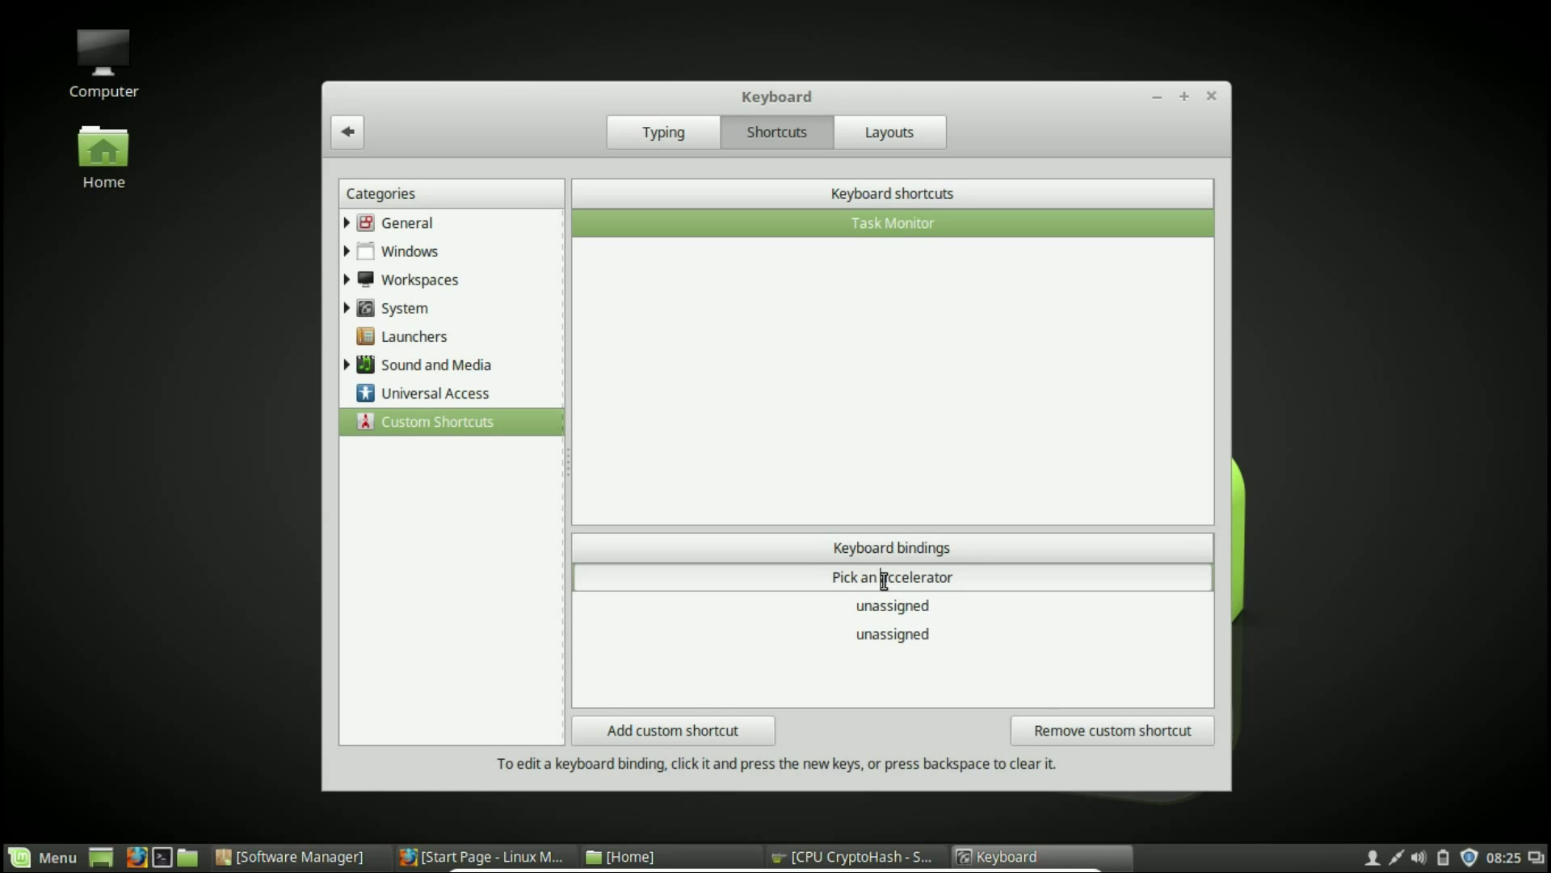
pyautogui.hotkey('ctrl', 'alt', 'l')
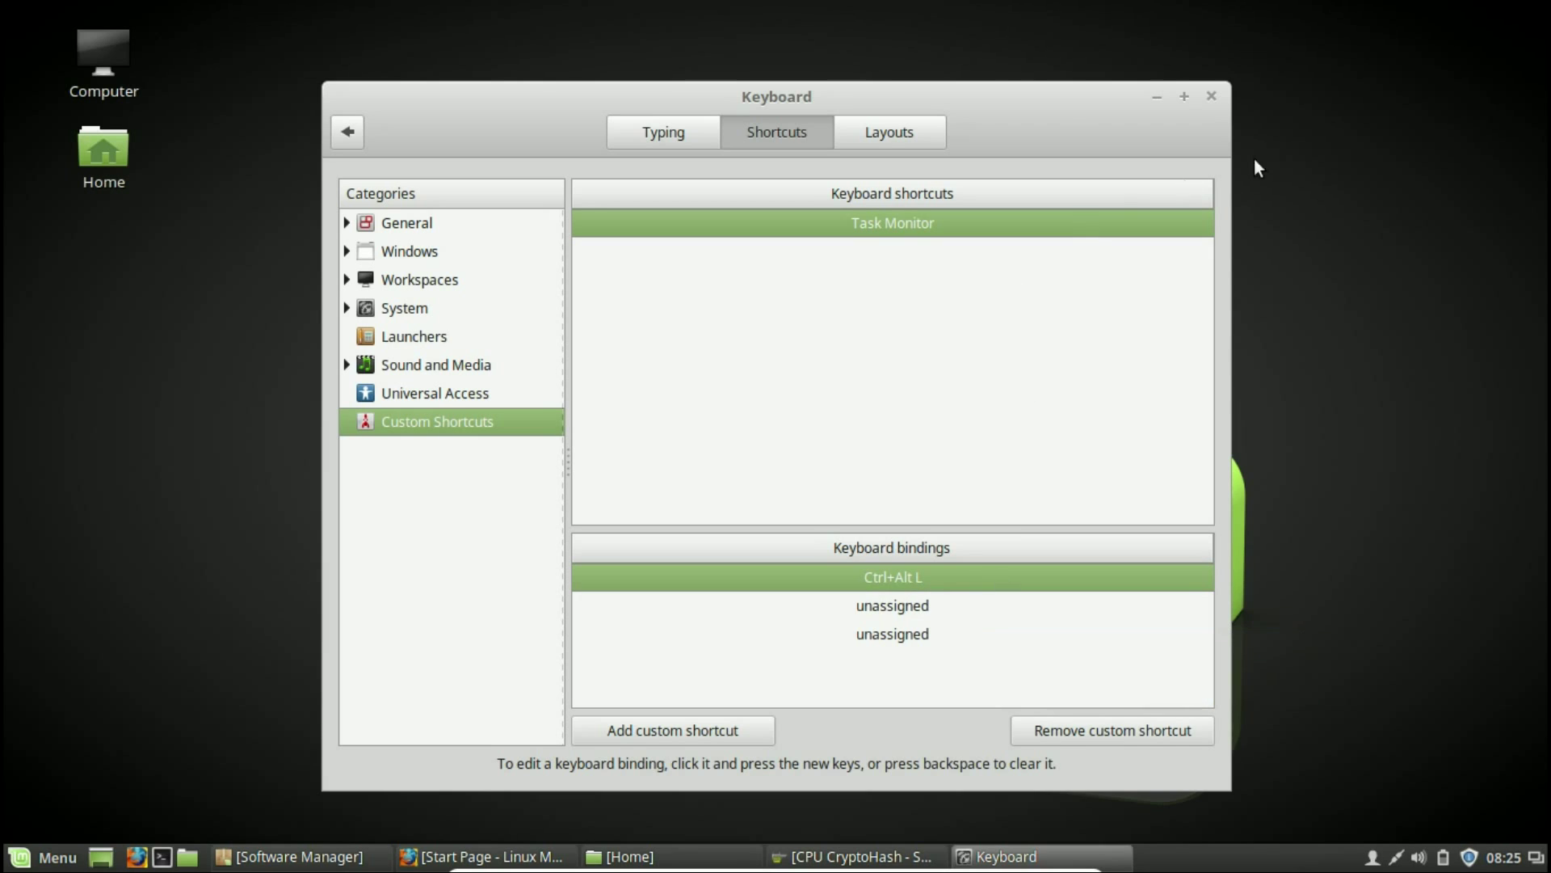
pyautogui.click(1212, 97)
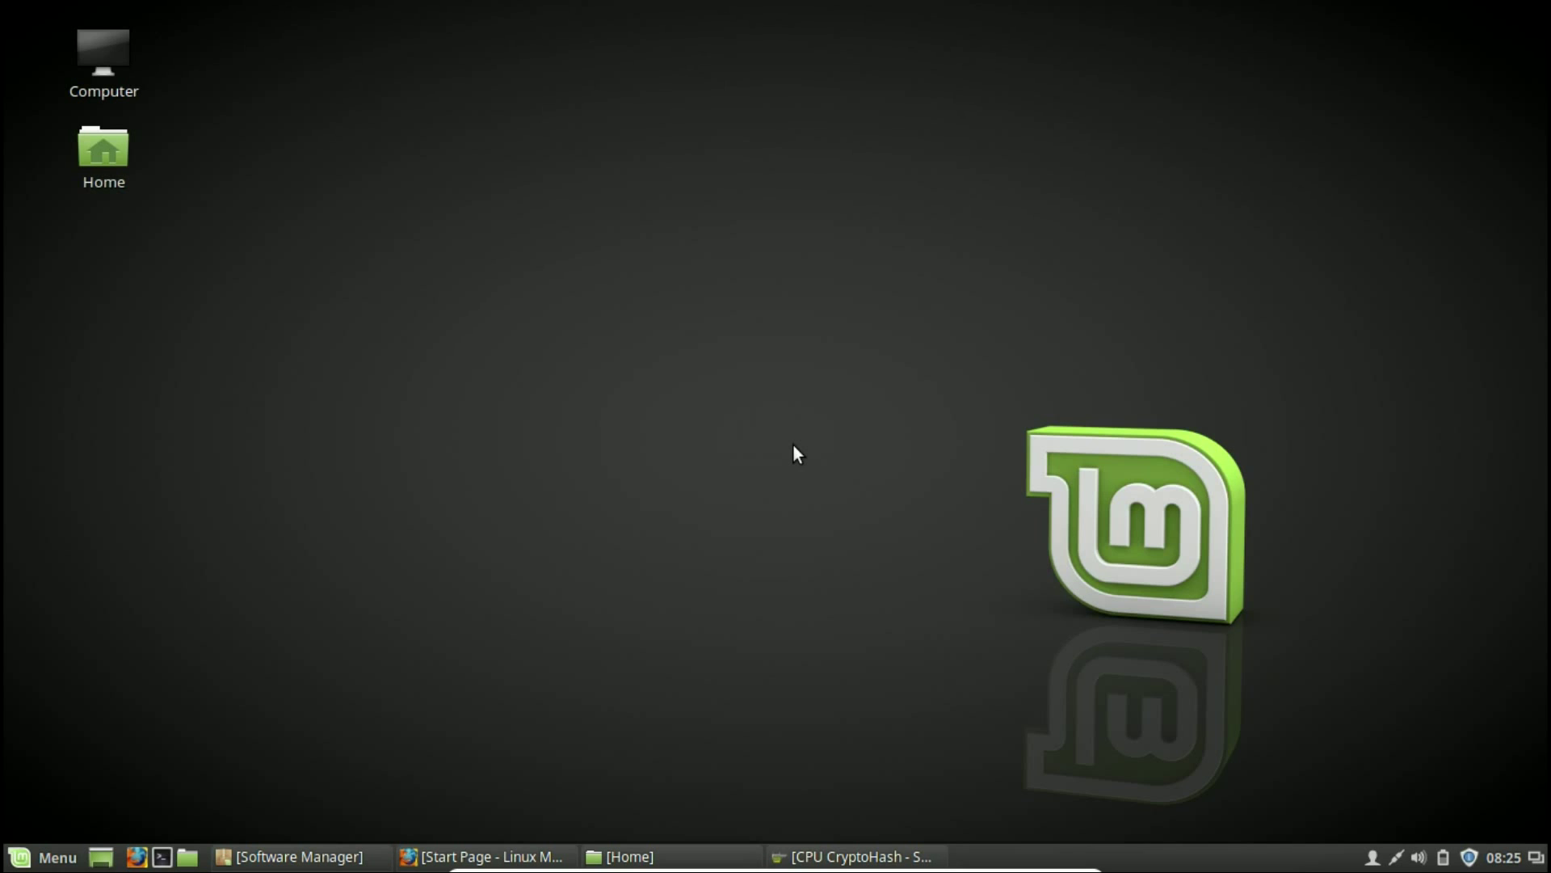
pyautogui.hotkey('ctrl', 'shift', 'Escape')
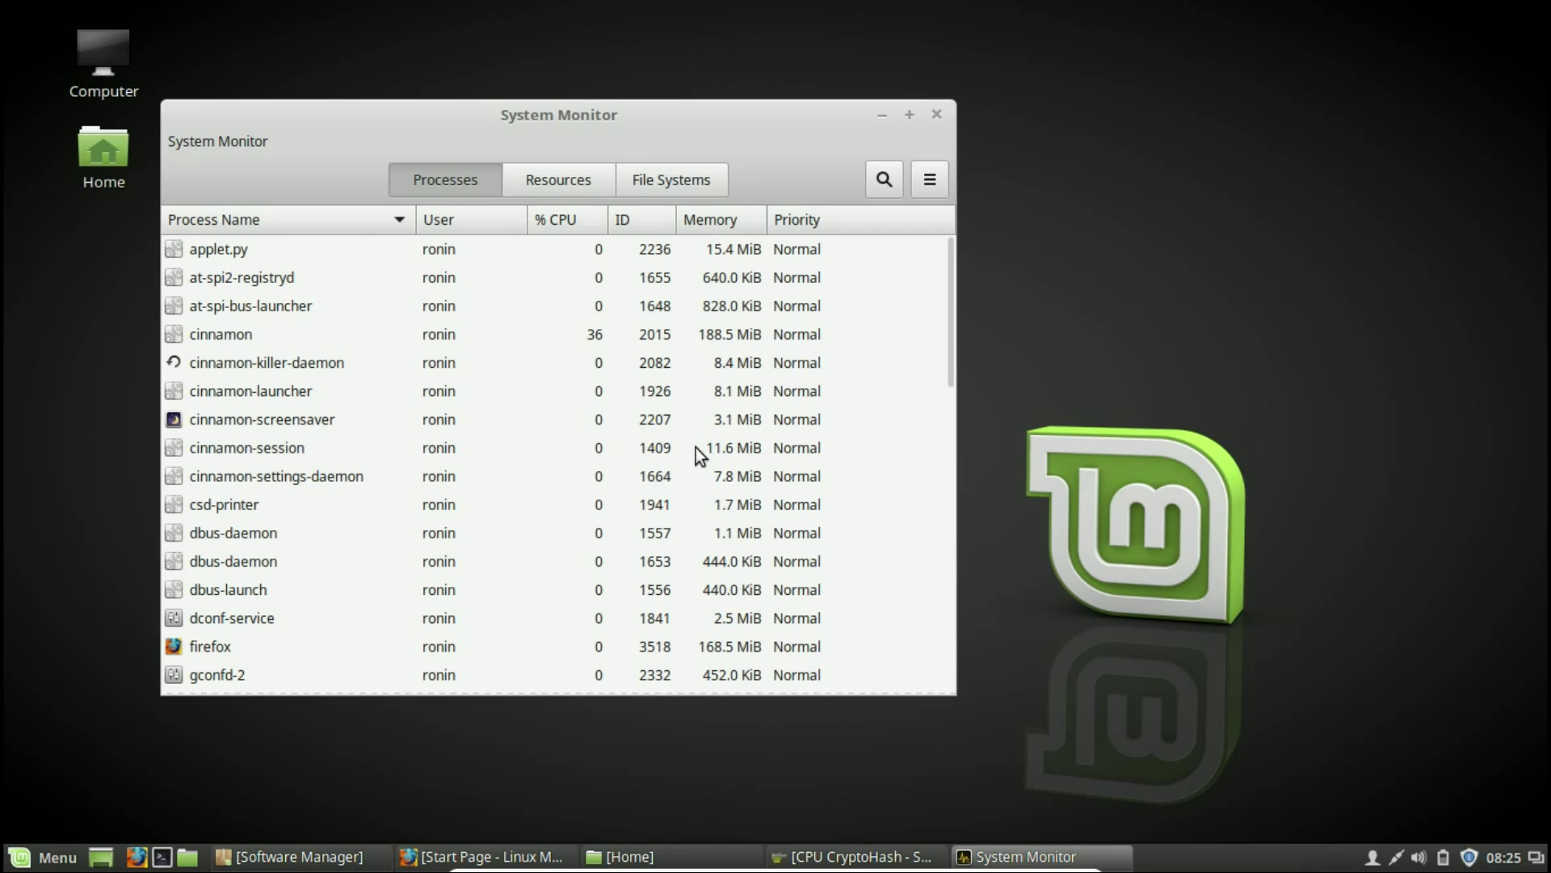
pyautogui.click(935, 115)
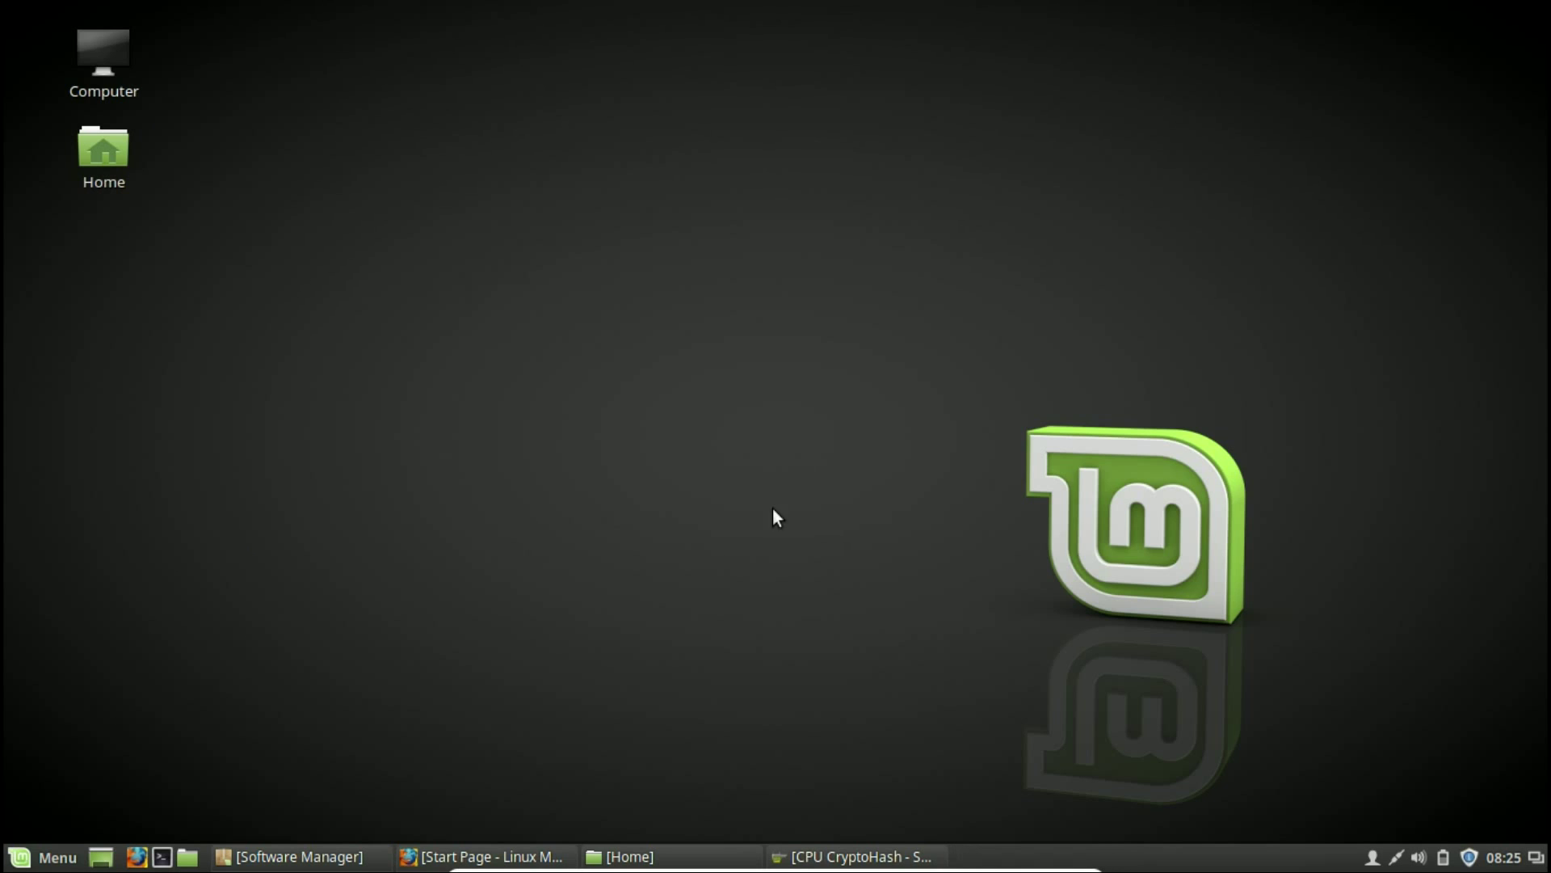
# Reopen System Settings and go to the shortcut configuration of the keyboard settings
pyautogui.click(25, 866)
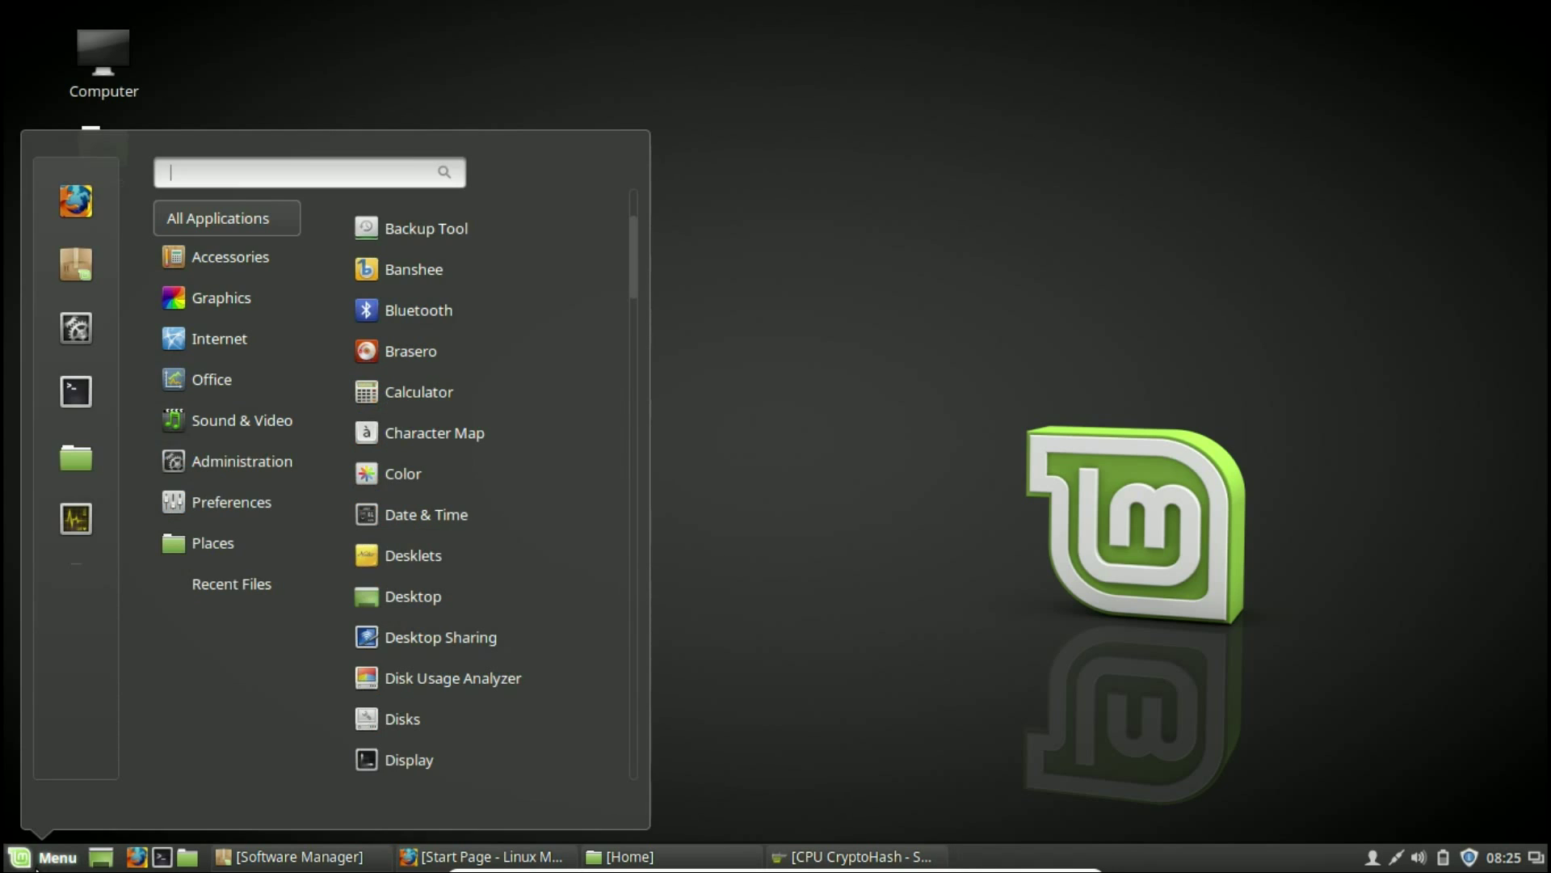
pyautogui.click(75, 327)
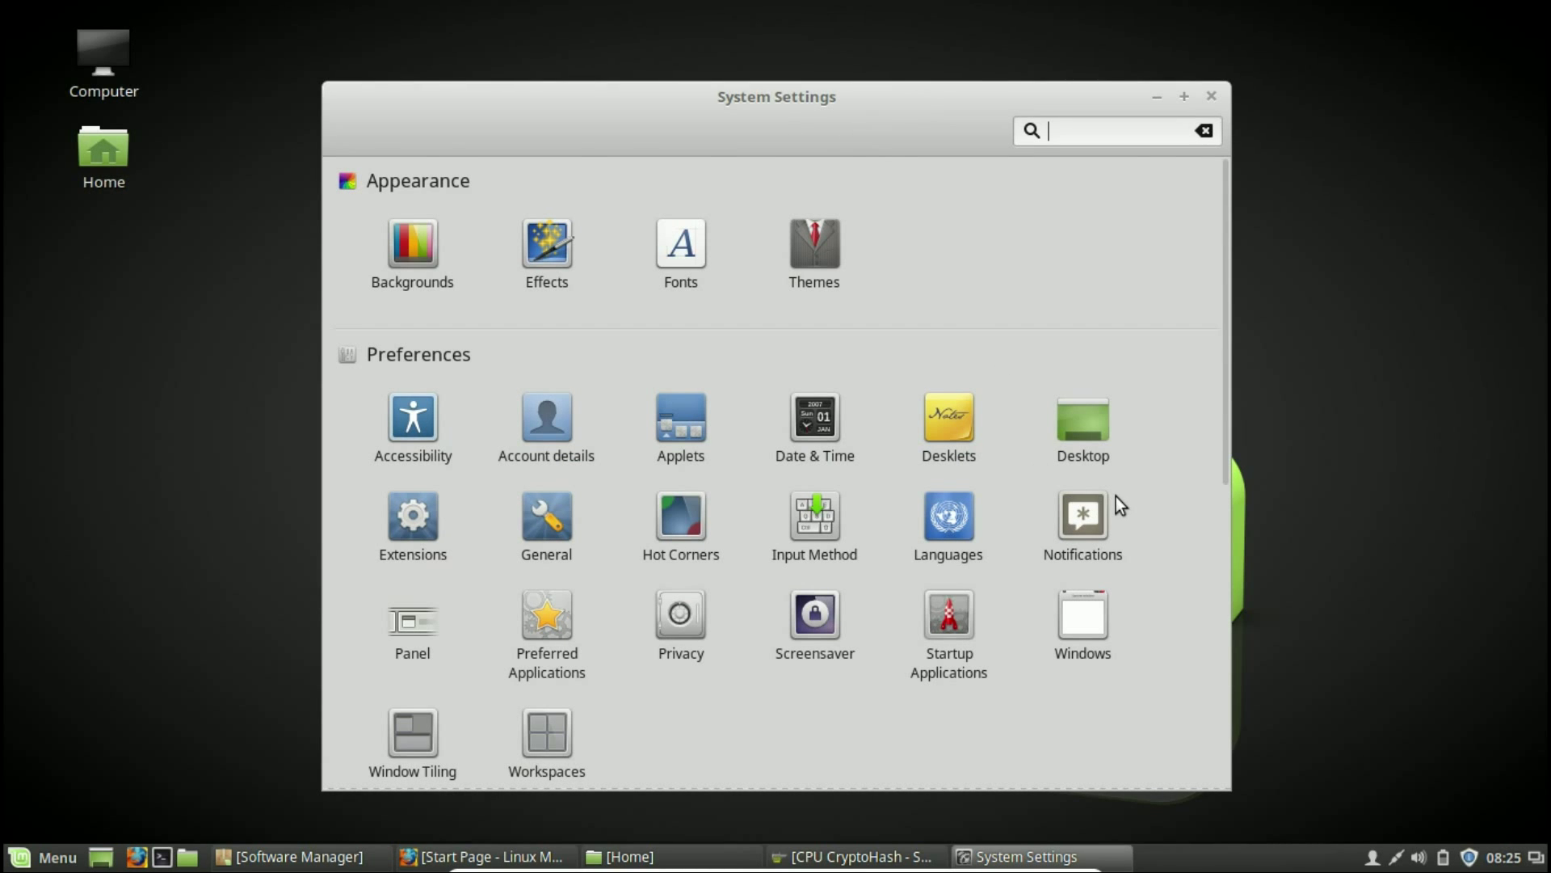
pyautogui.scroll(-3, 1117, 496)
pyautogui.scroll(-3, 1115, 497)
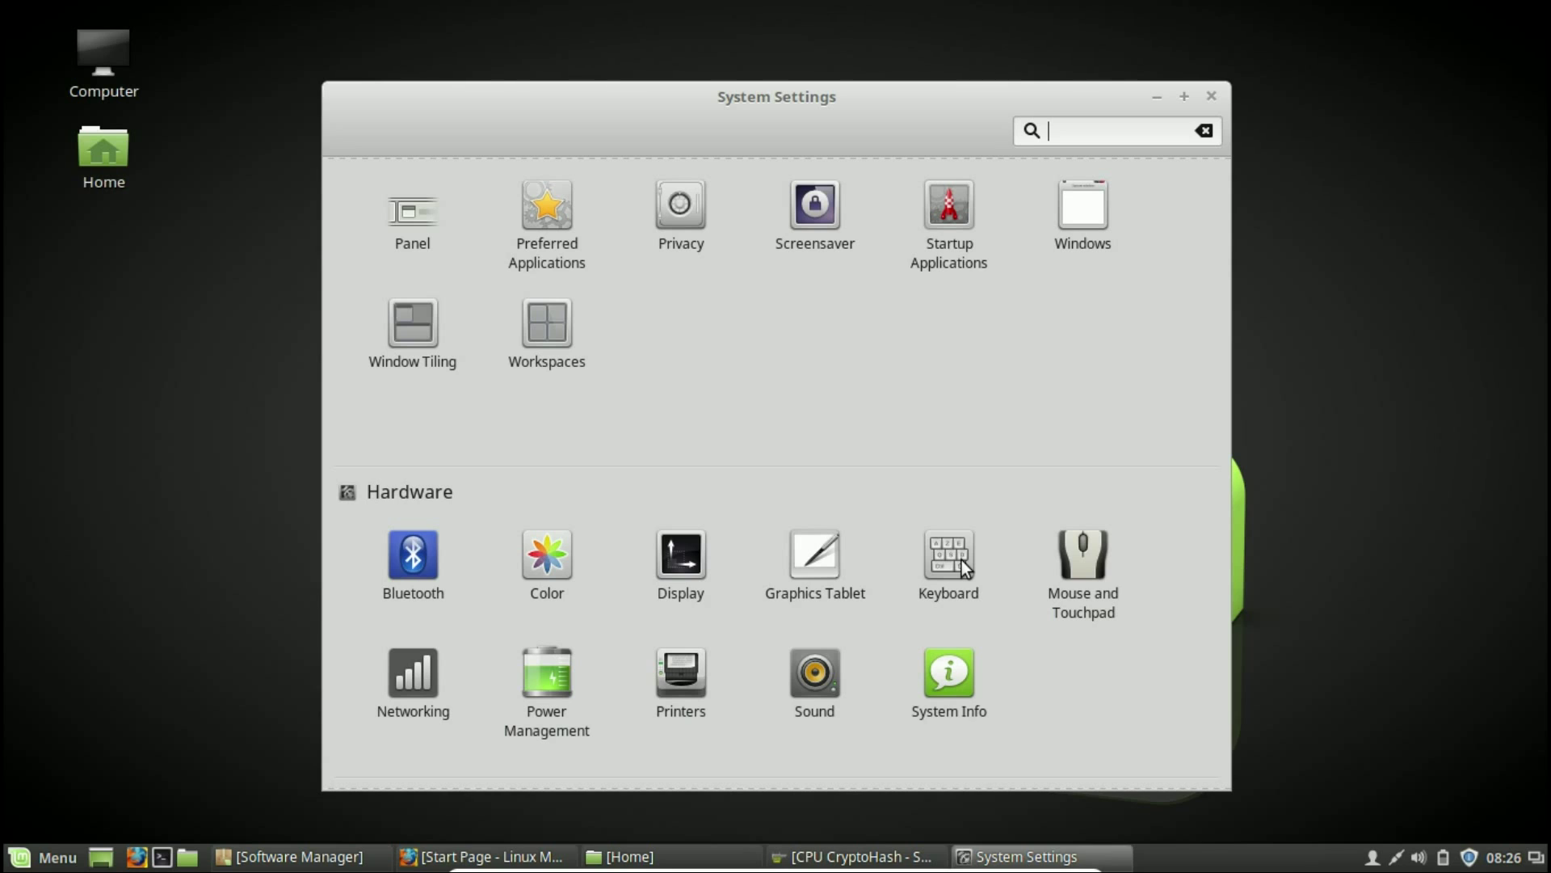
pyautogui.click(961, 560)
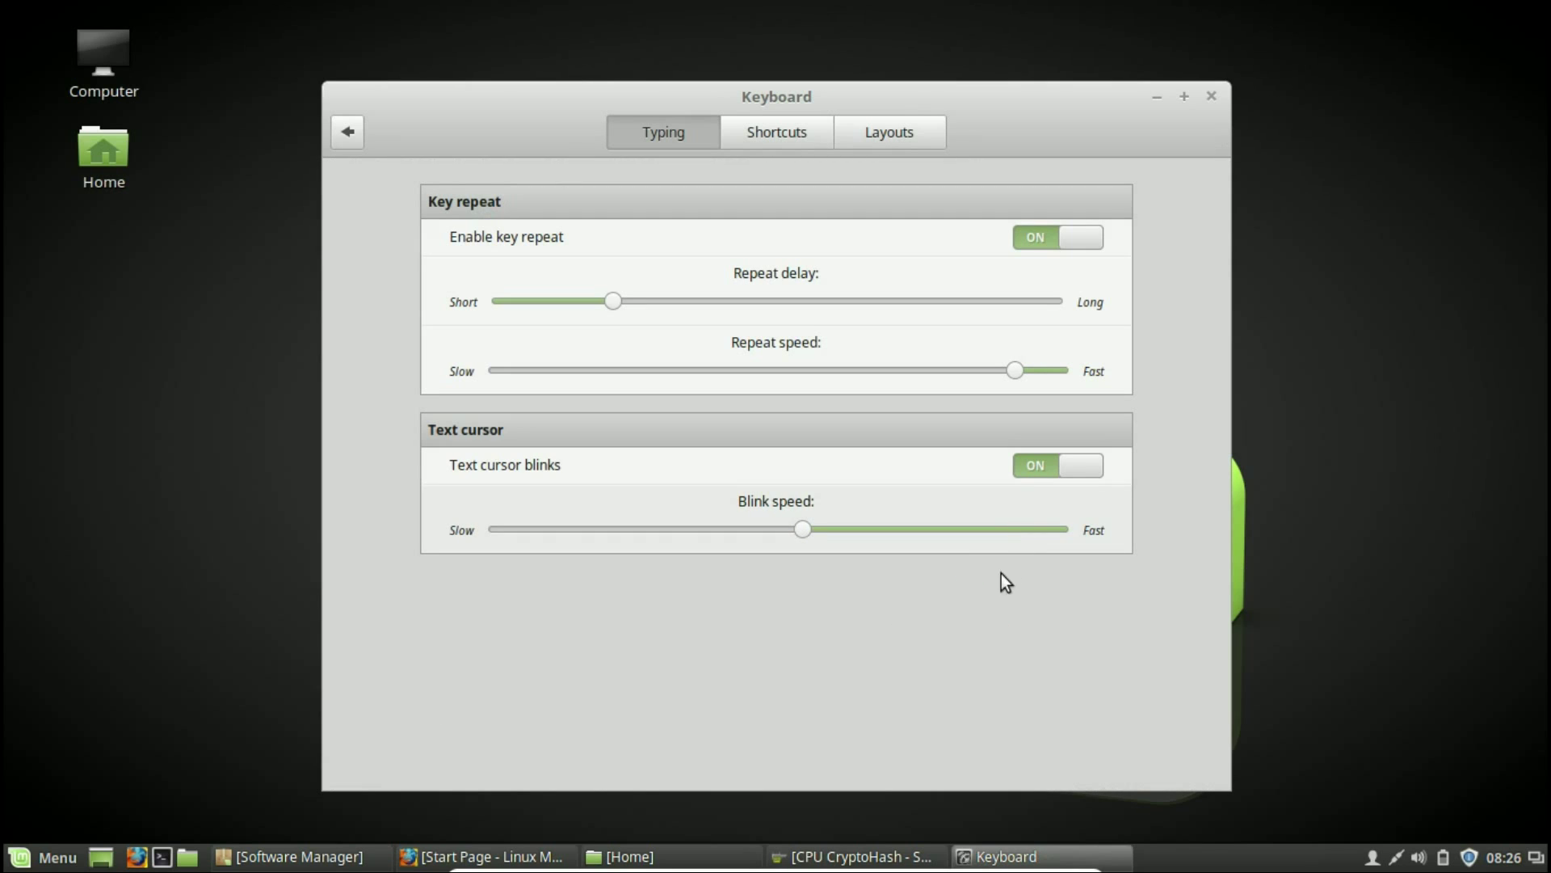
pyautogui.click(797, 140)
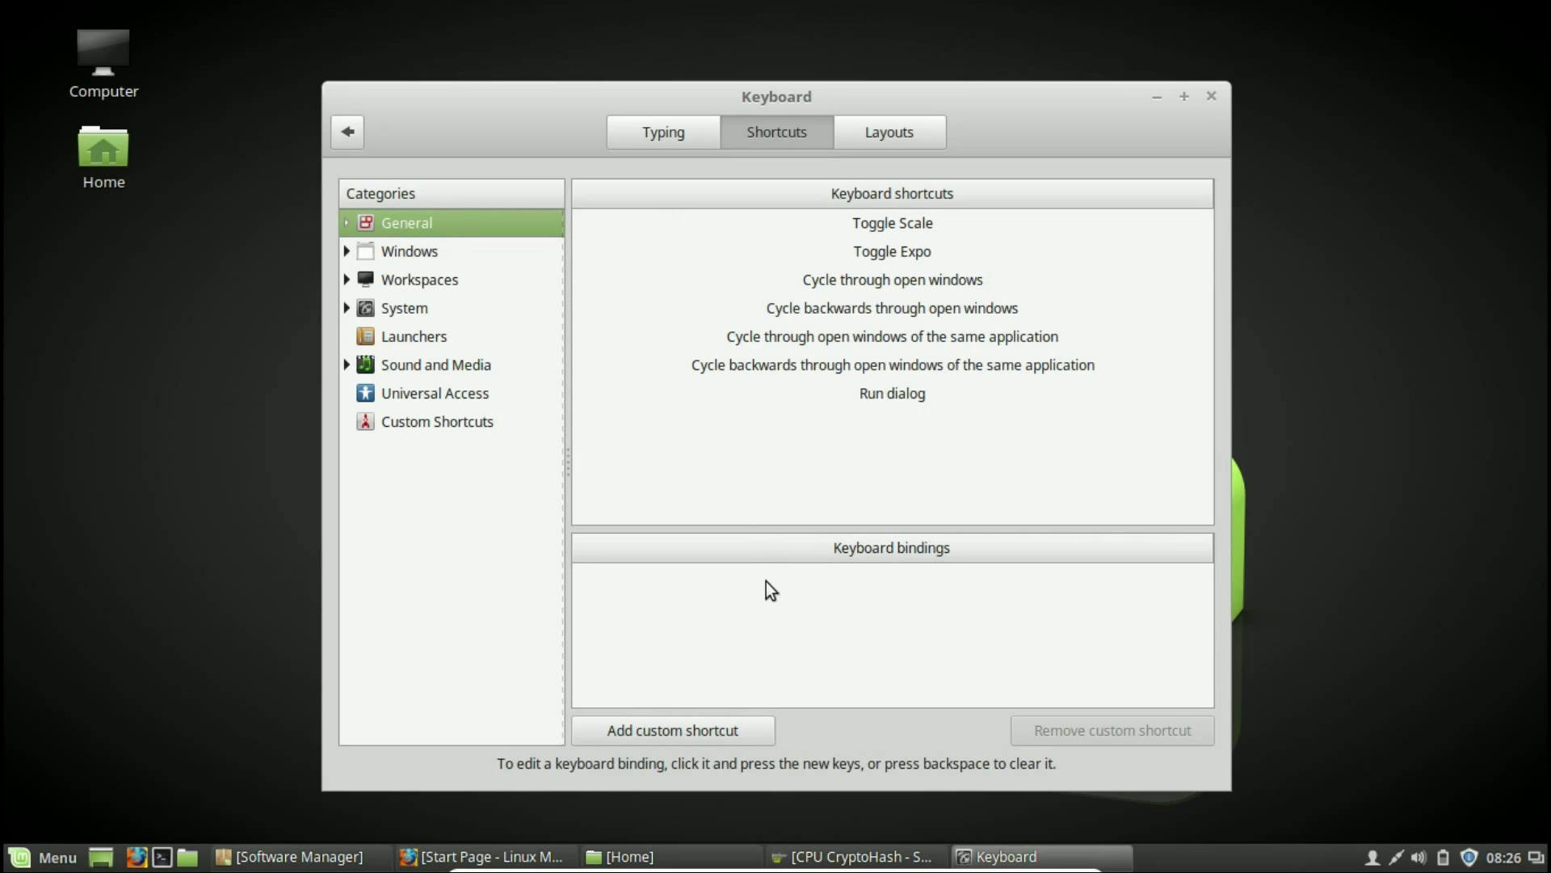
# Add a custom shortcut named Kill Windows with the command xkill
pyautogui.click(744, 732)
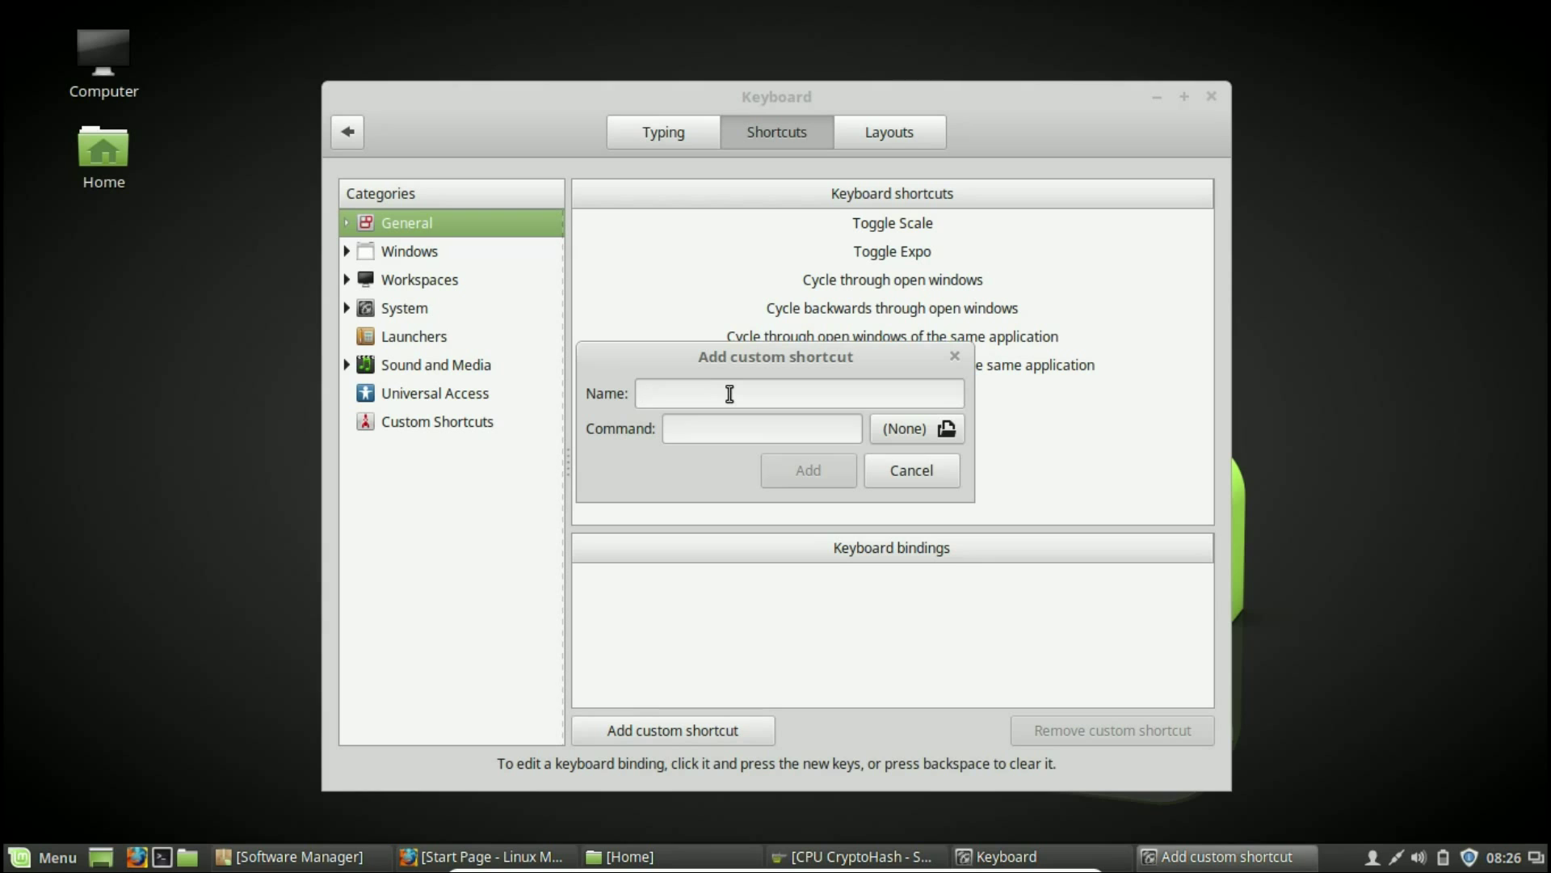
pyautogui.write('Kill')
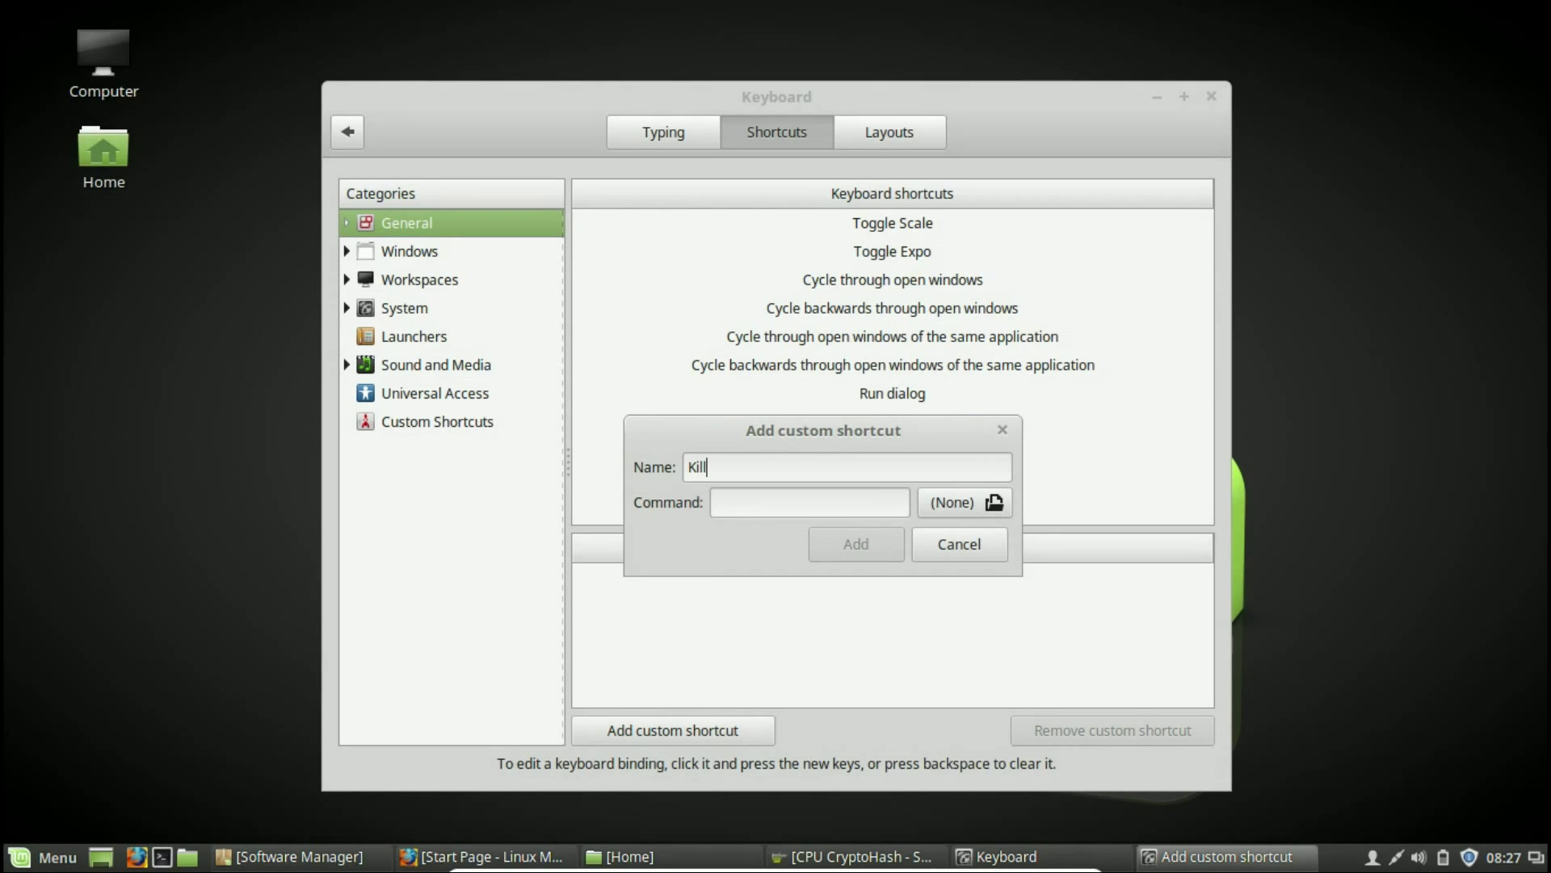
pyautogui.write(' Window')
pyautogui.write('s')
pyautogui.write('xkill')
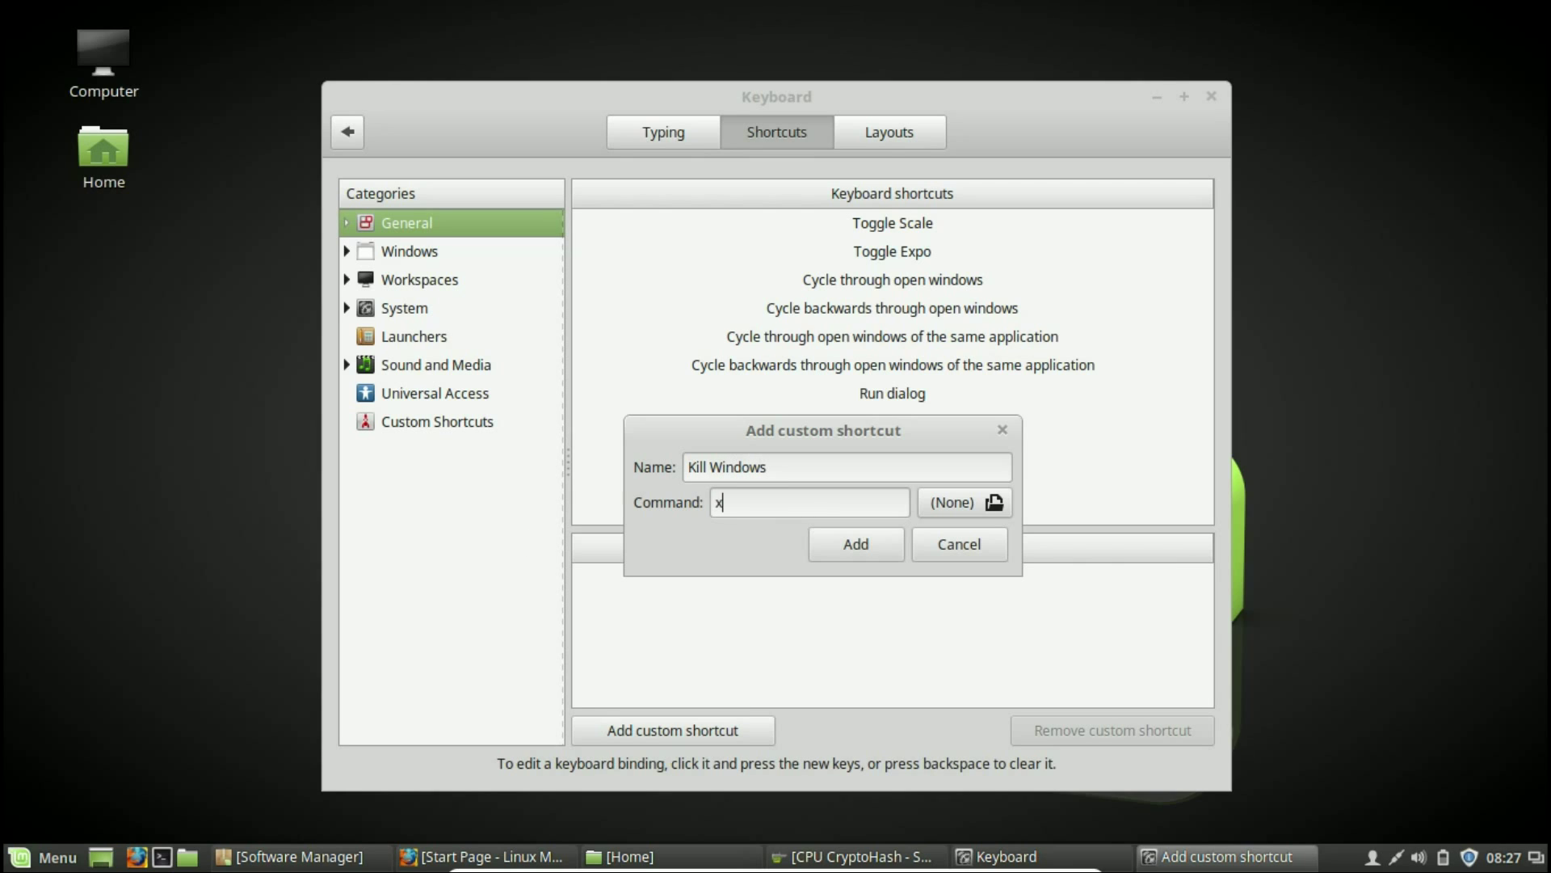
pyautogui.click(856, 546)
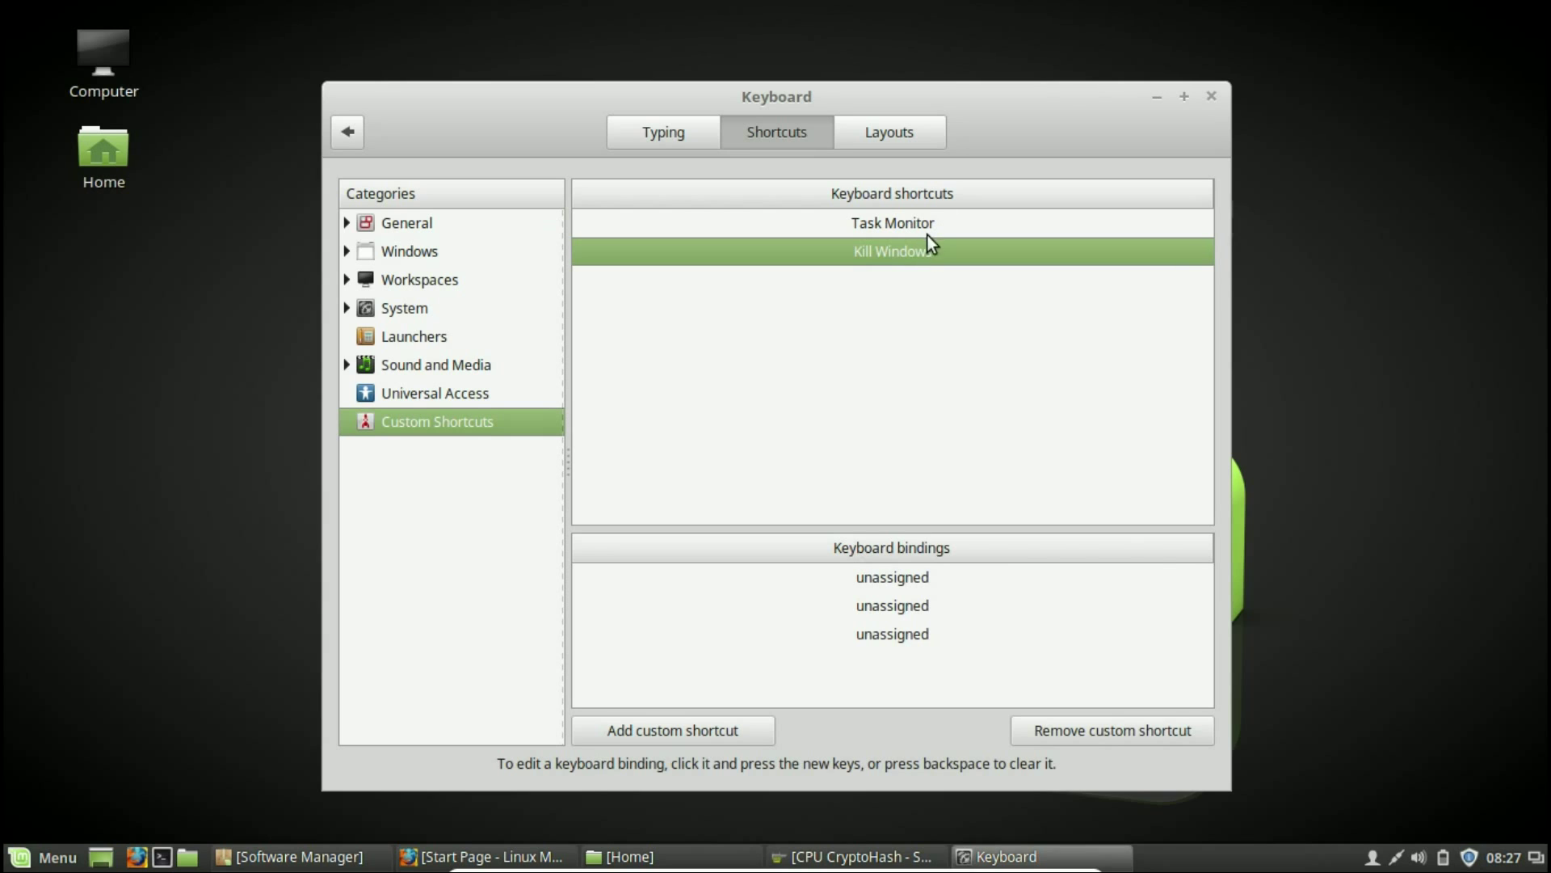
# Bind Ctrl+K to the Kill Windows shortcut, close the settings and use it to kill the restored System Information window
pyautogui.click(915, 580)
pyautogui.click(913, 577)
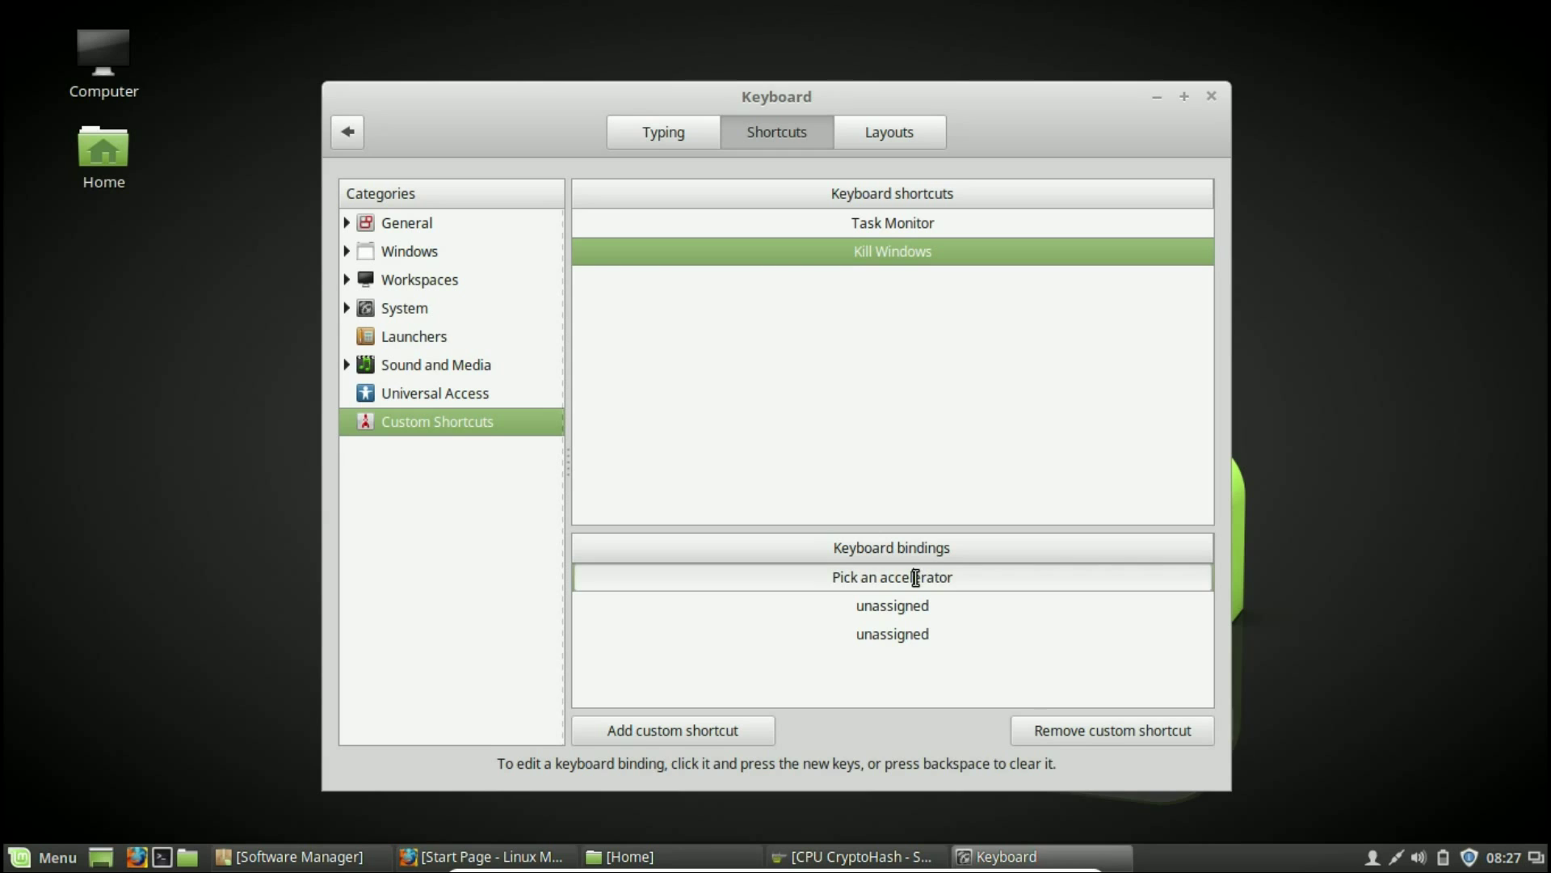
pyautogui.hotkey('ctrl', 'k')
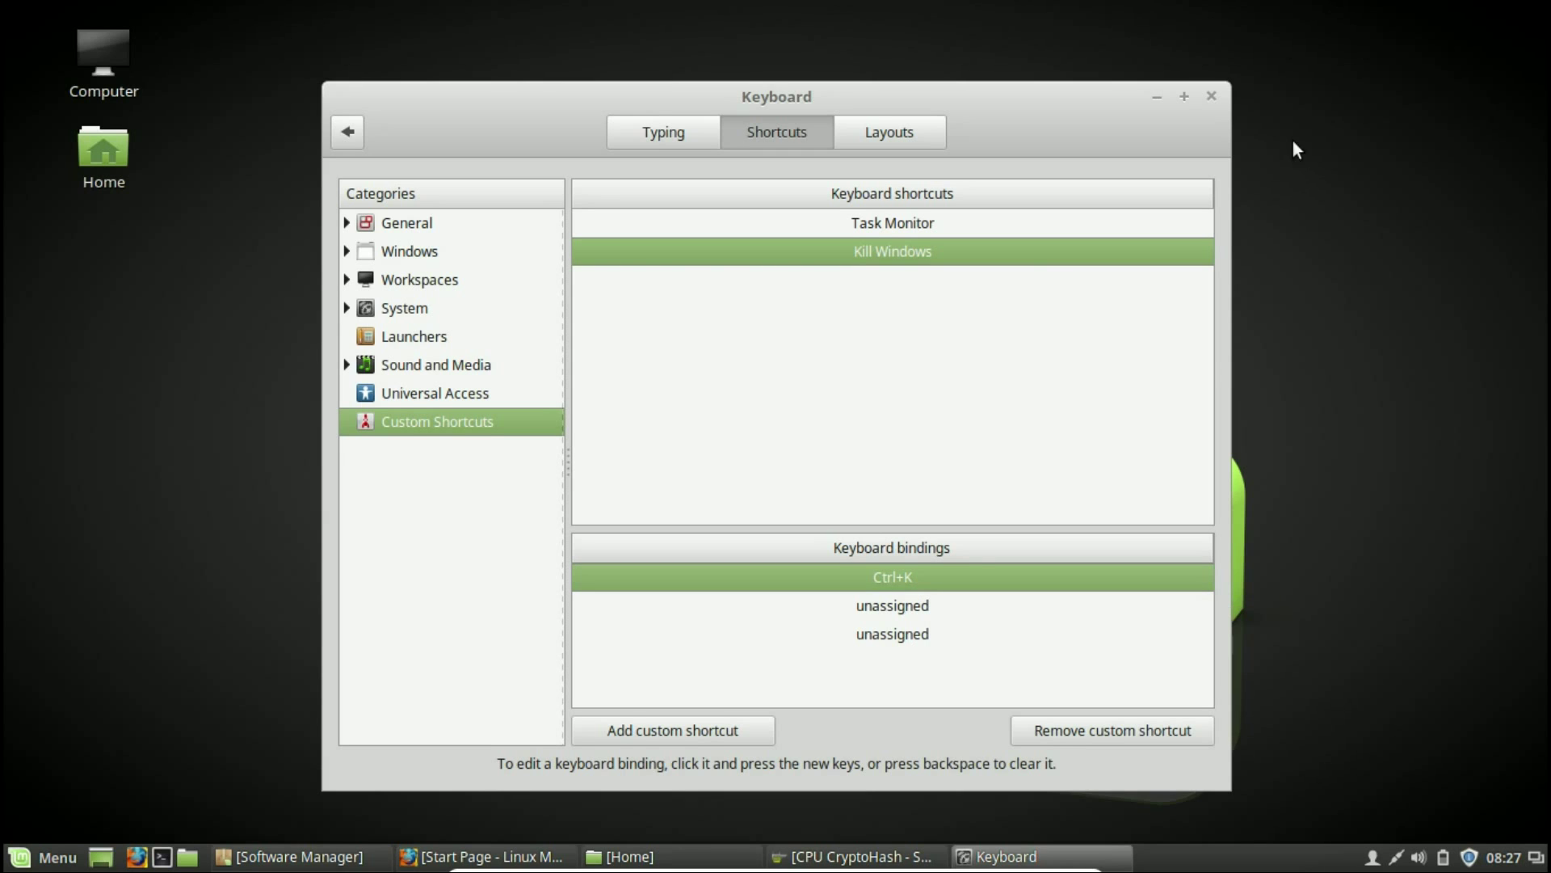
pyautogui.click(1212, 96)
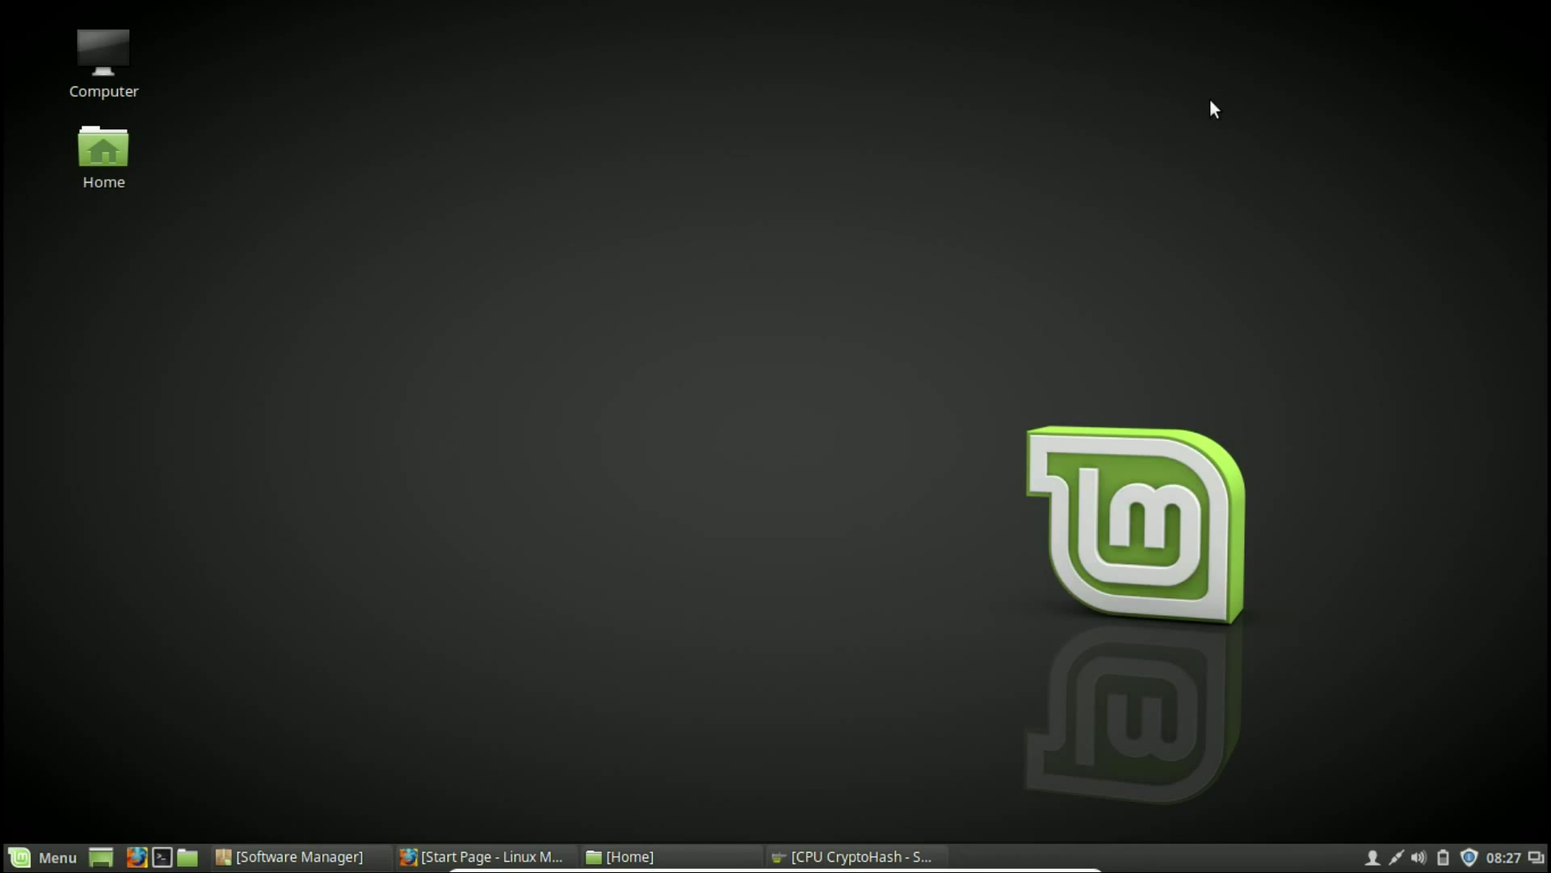
pyautogui.click(847, 862)
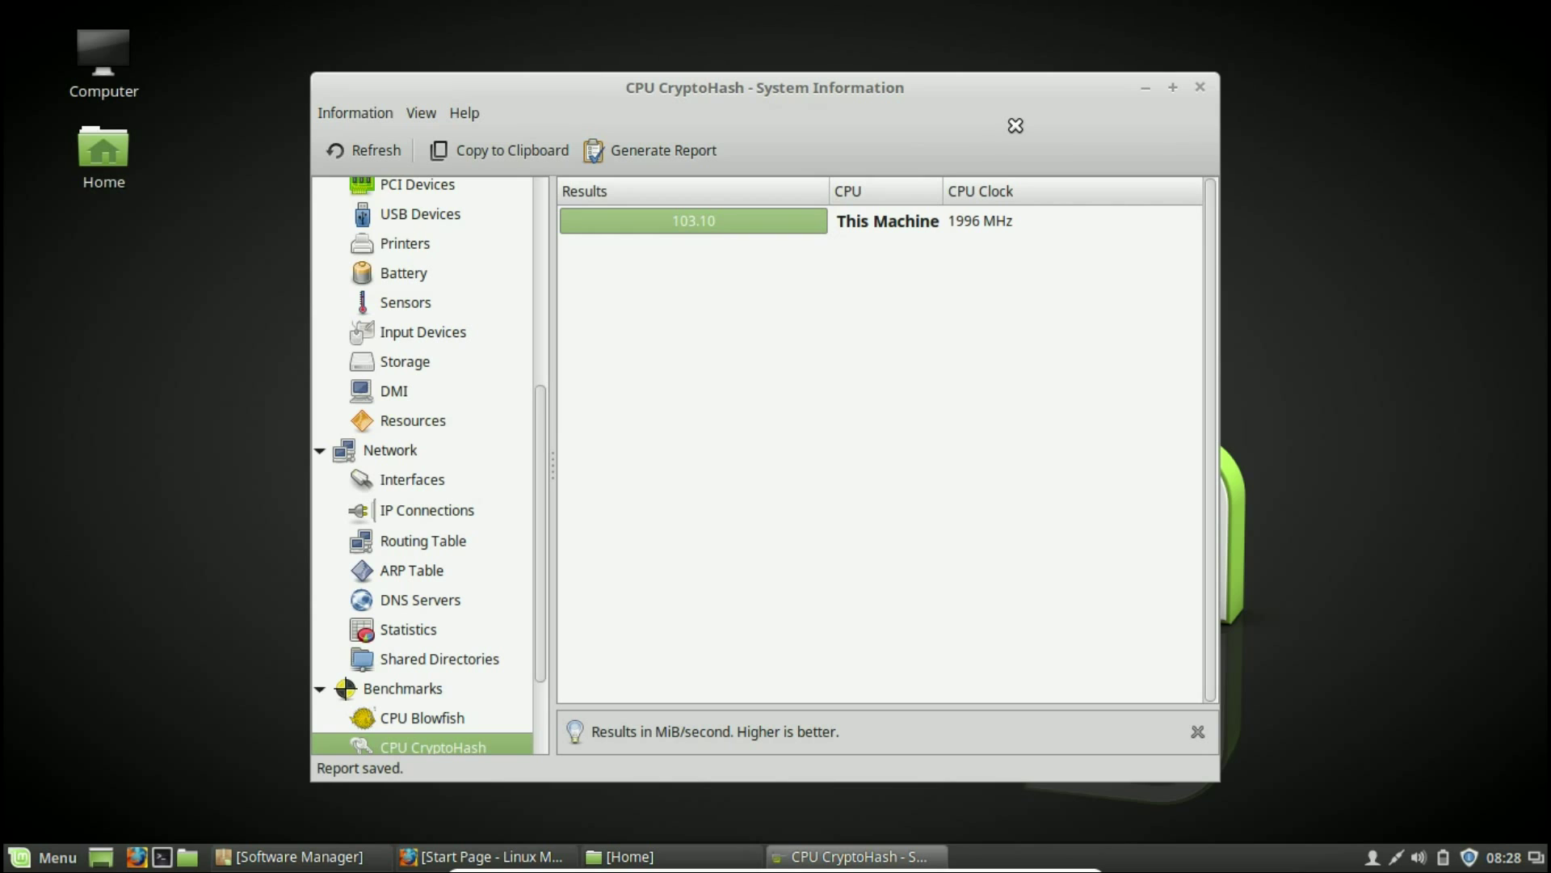
pyautogui.click(1068, 117)
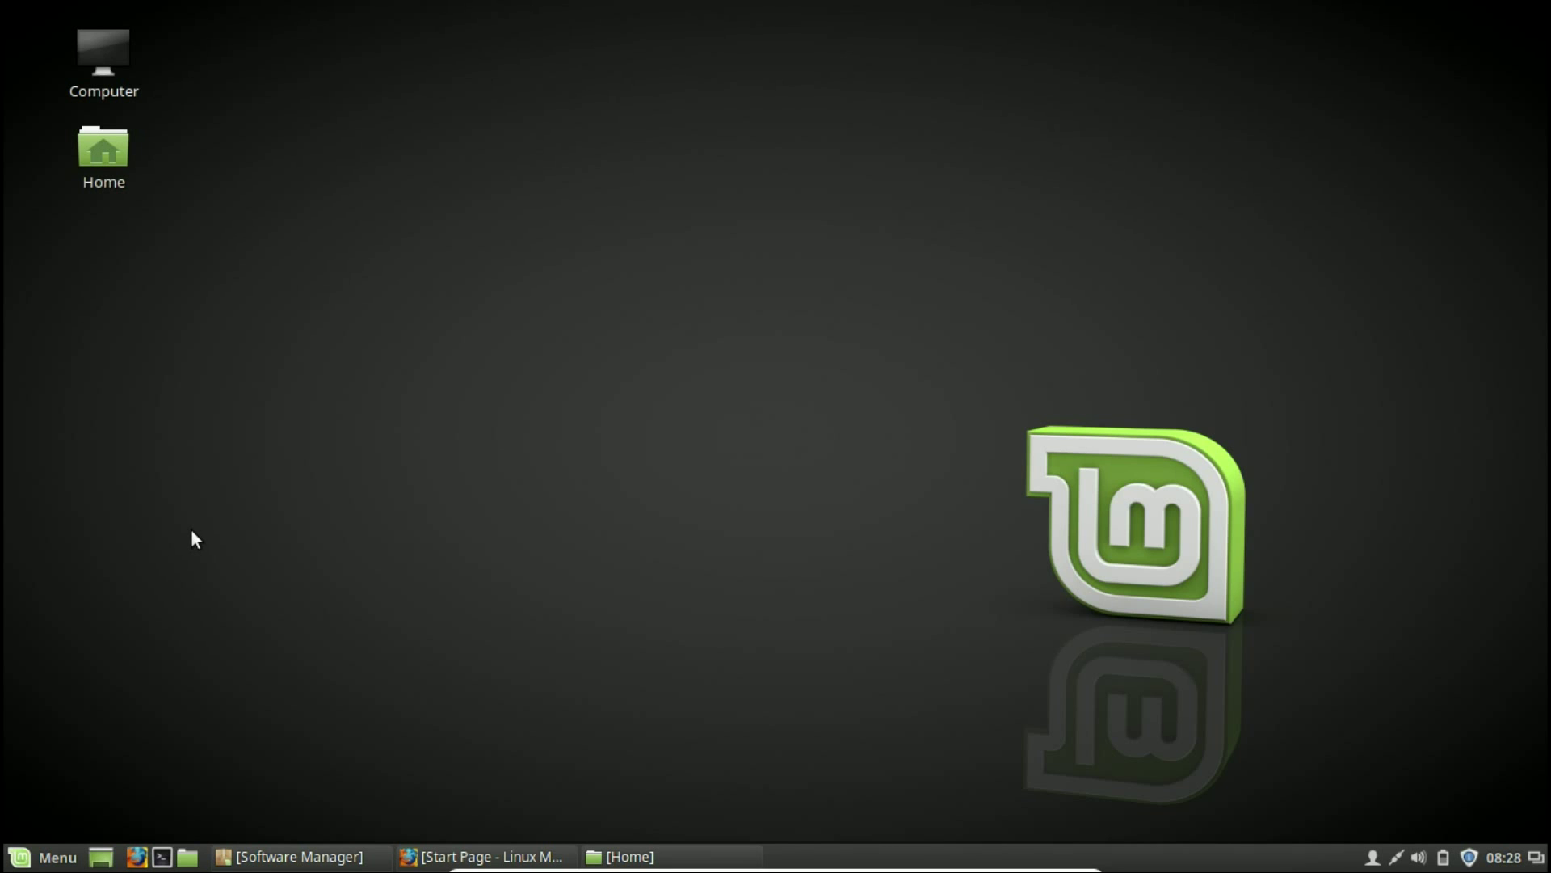
# Launch System Monitor from the favorites, kill the firefox process and close the monitor
pyautogui.click(12, 863)
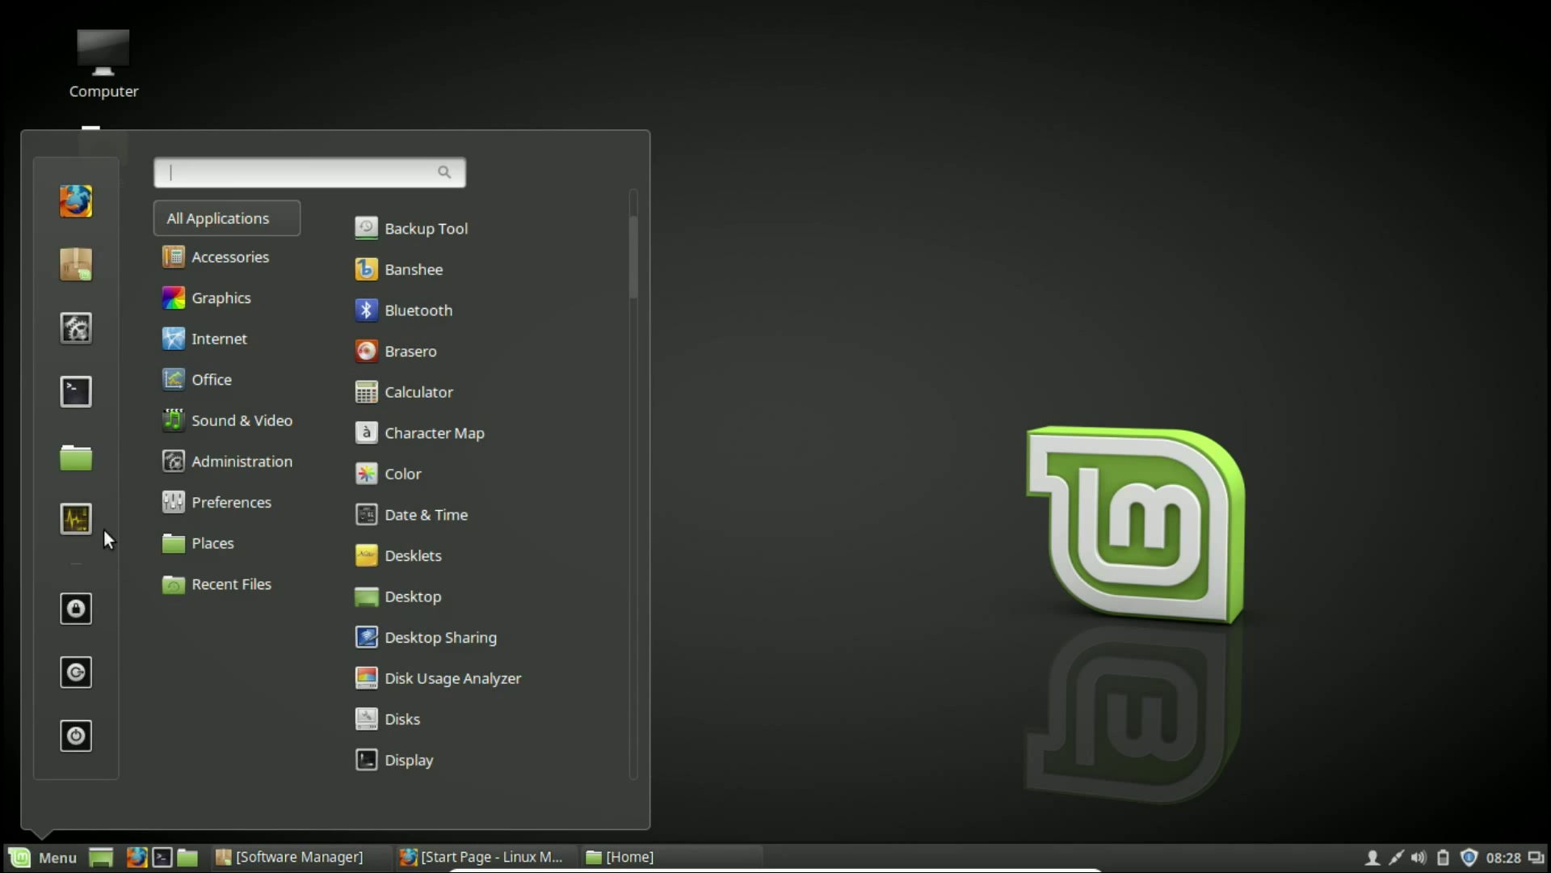
pyautogui.click(86, 514)
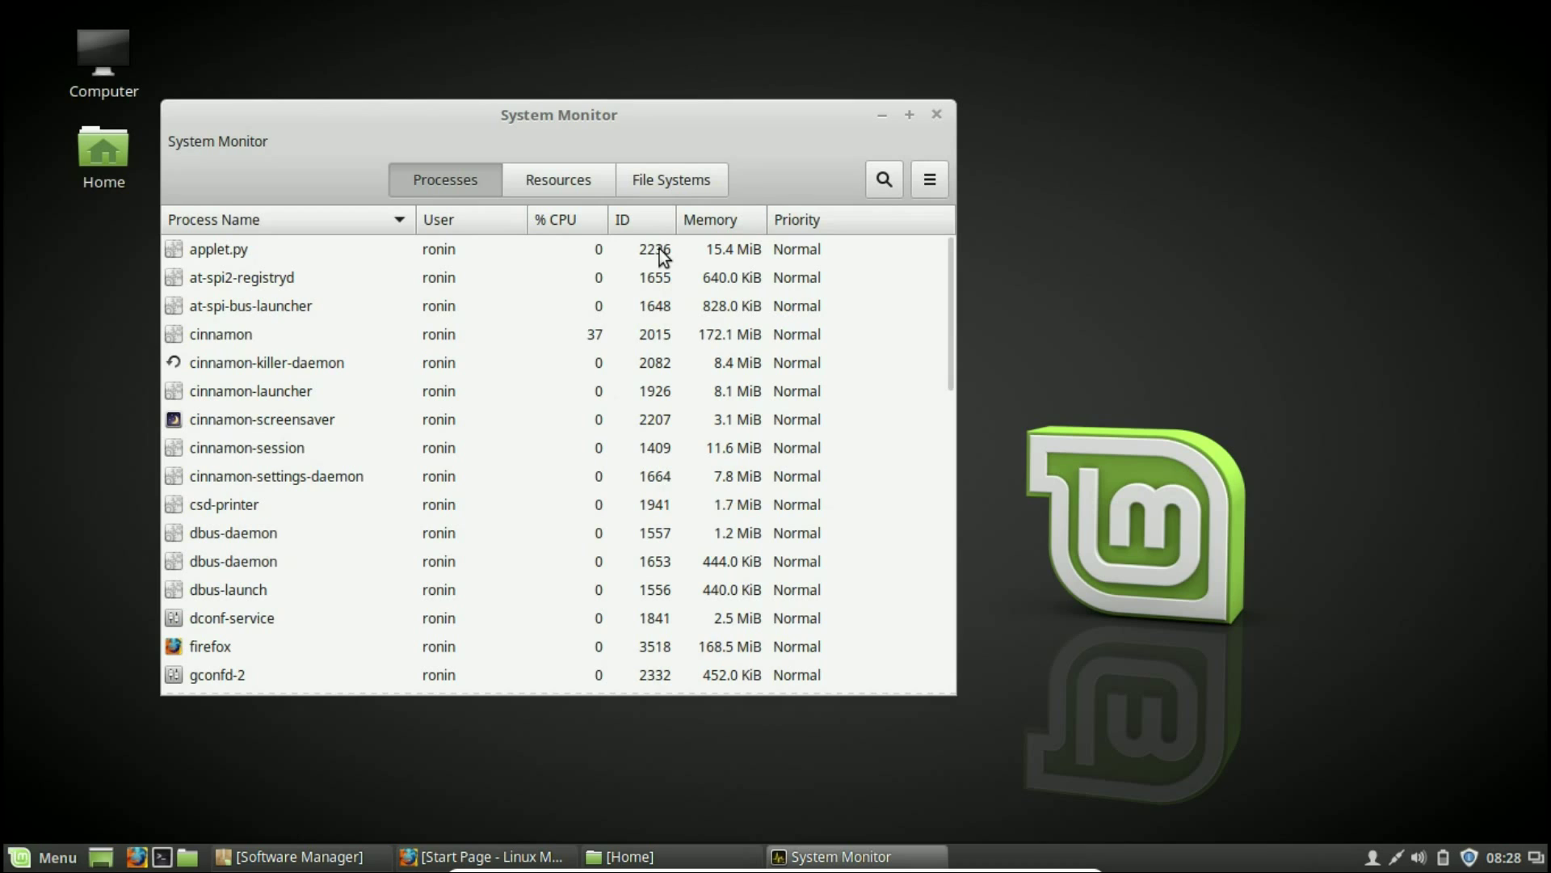
pyautogui.click(245, 645)
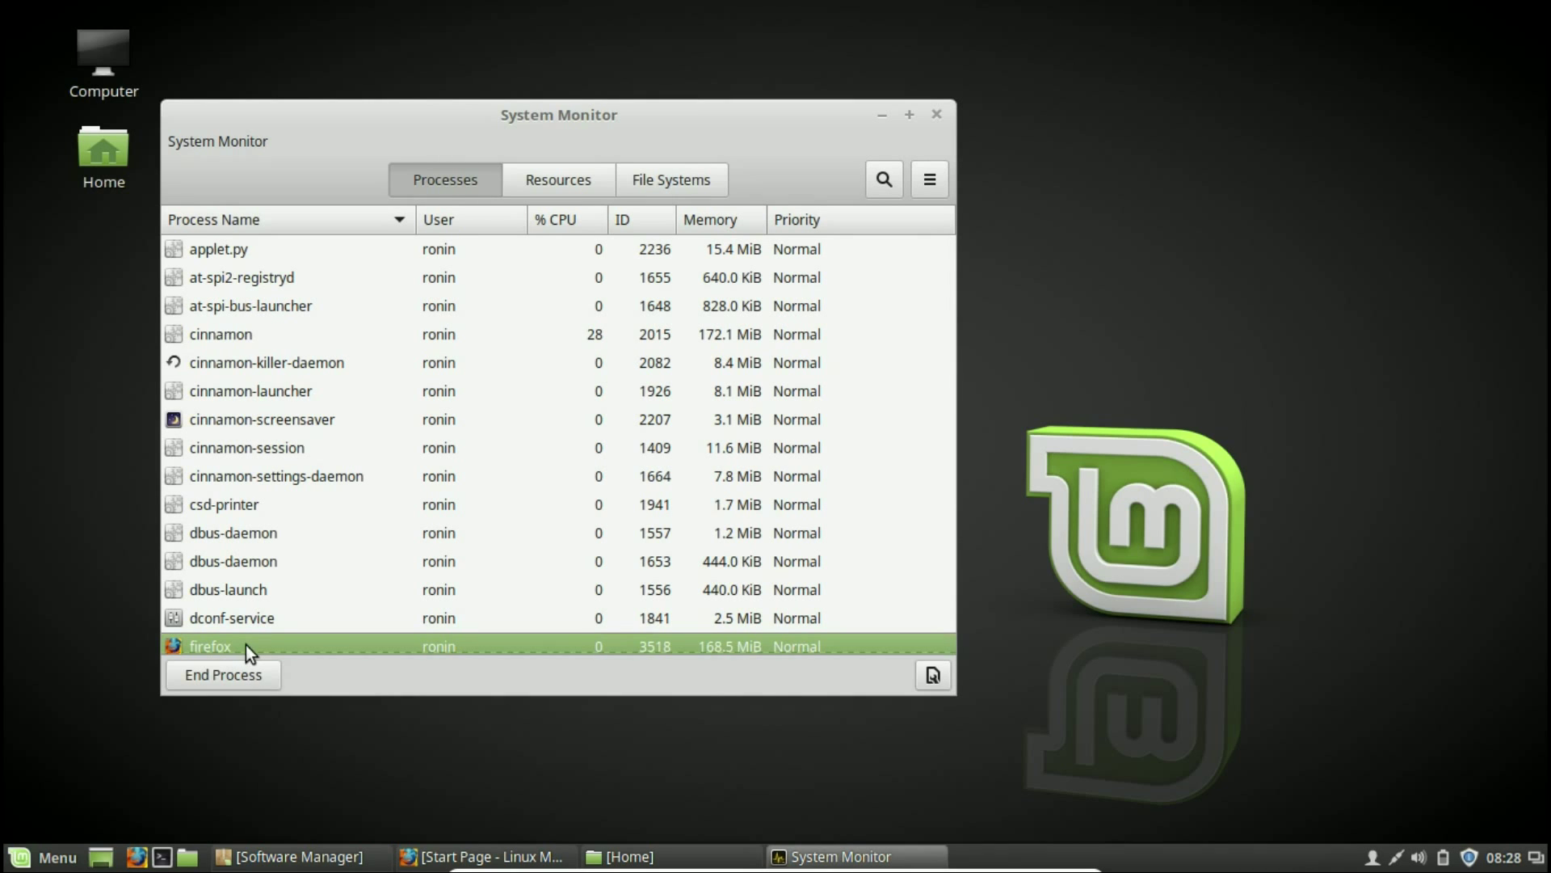
pyautogui.rightClick(246, 644)
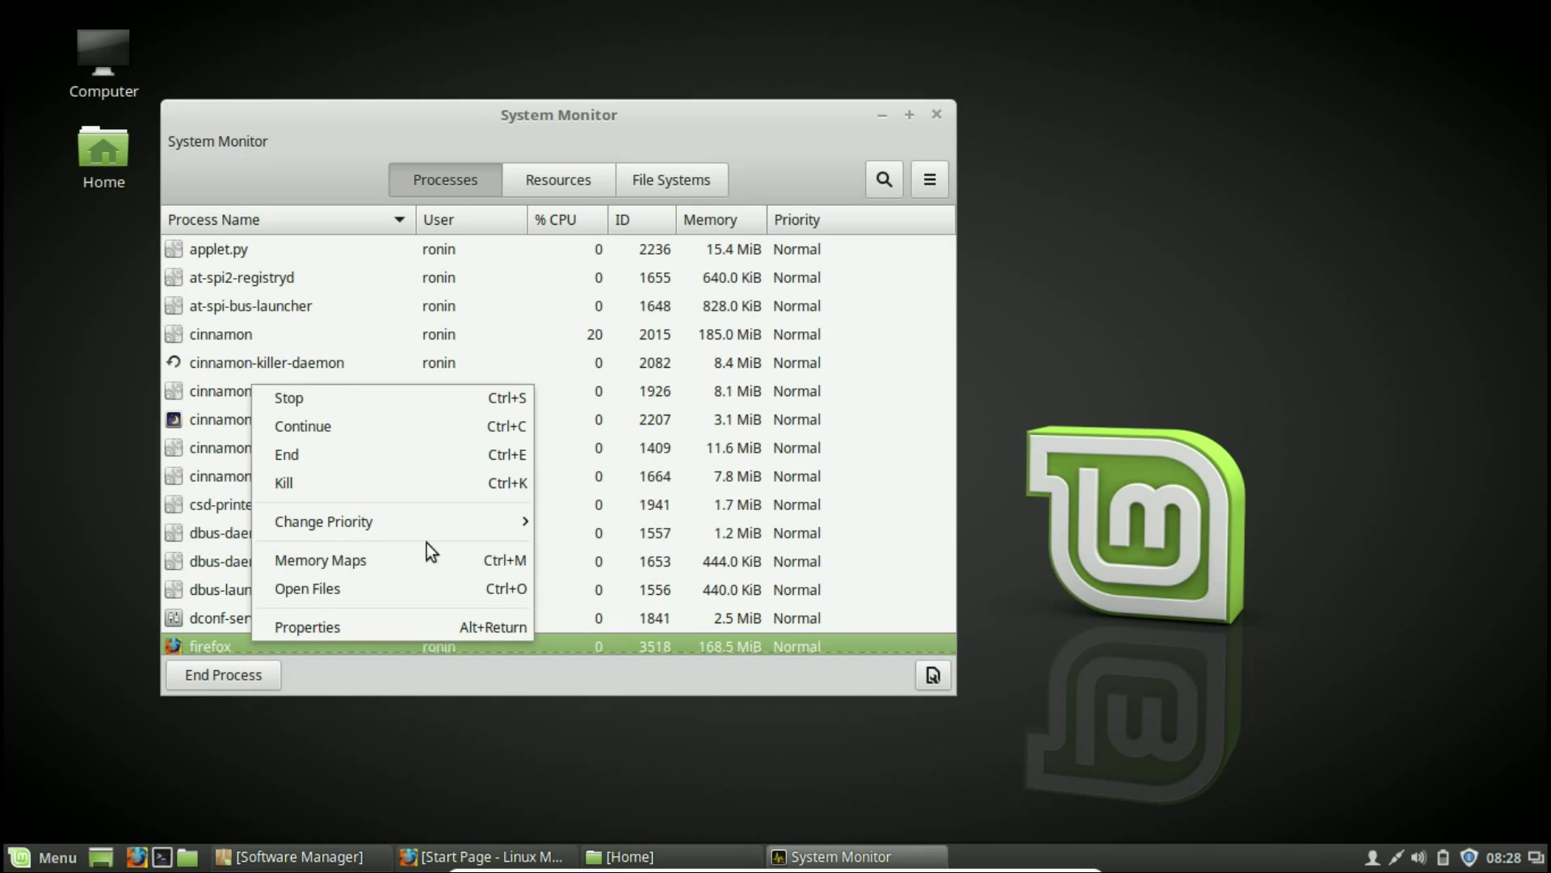
pyautogui.click(326, 485)
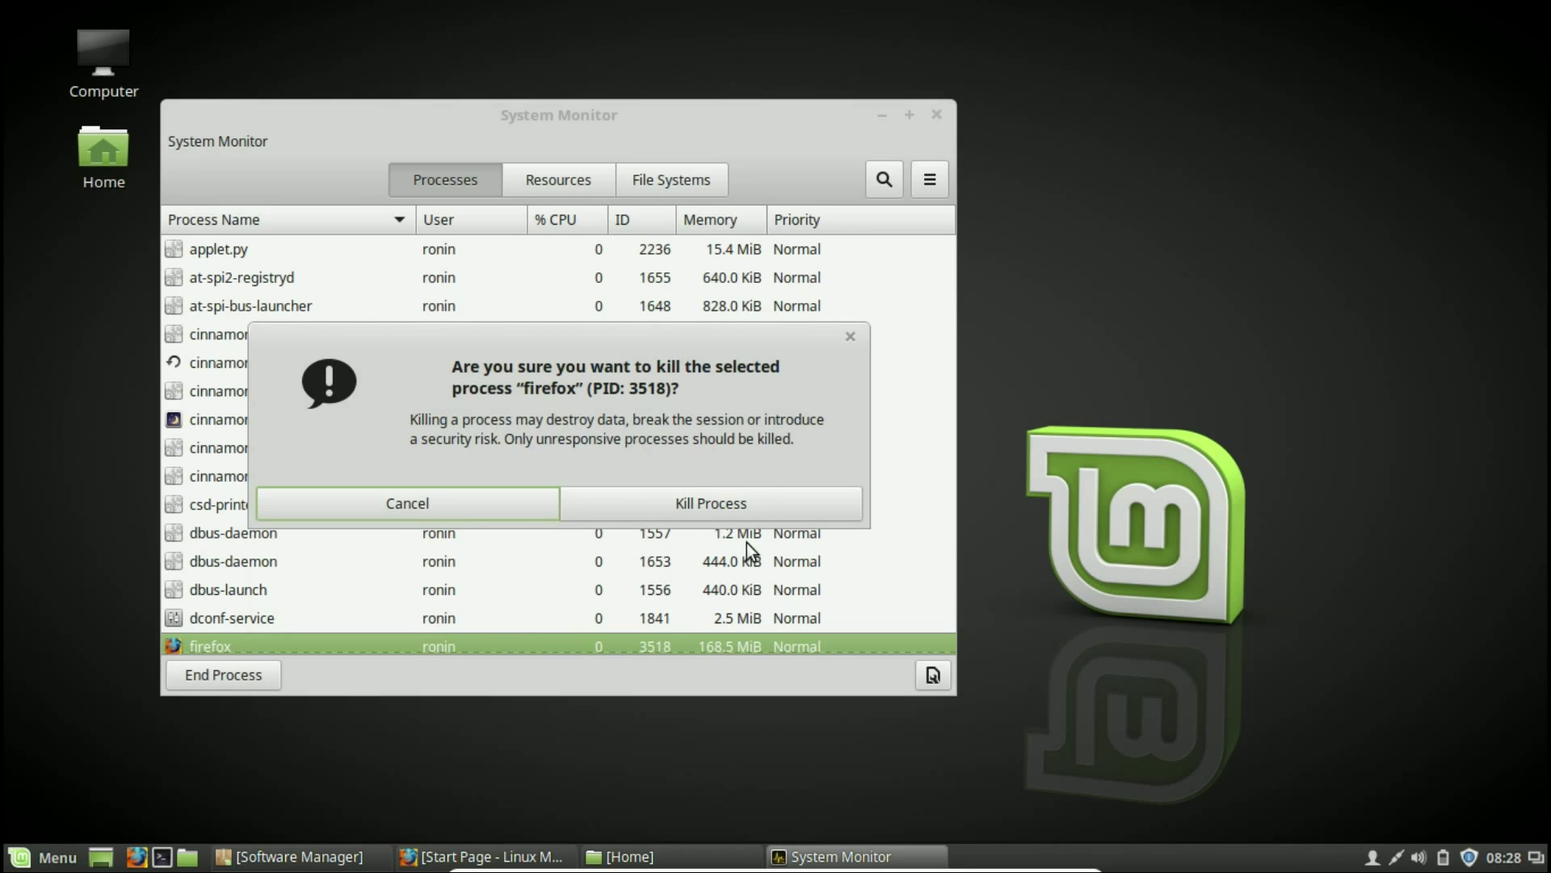
pyautogui.click(709, 501)
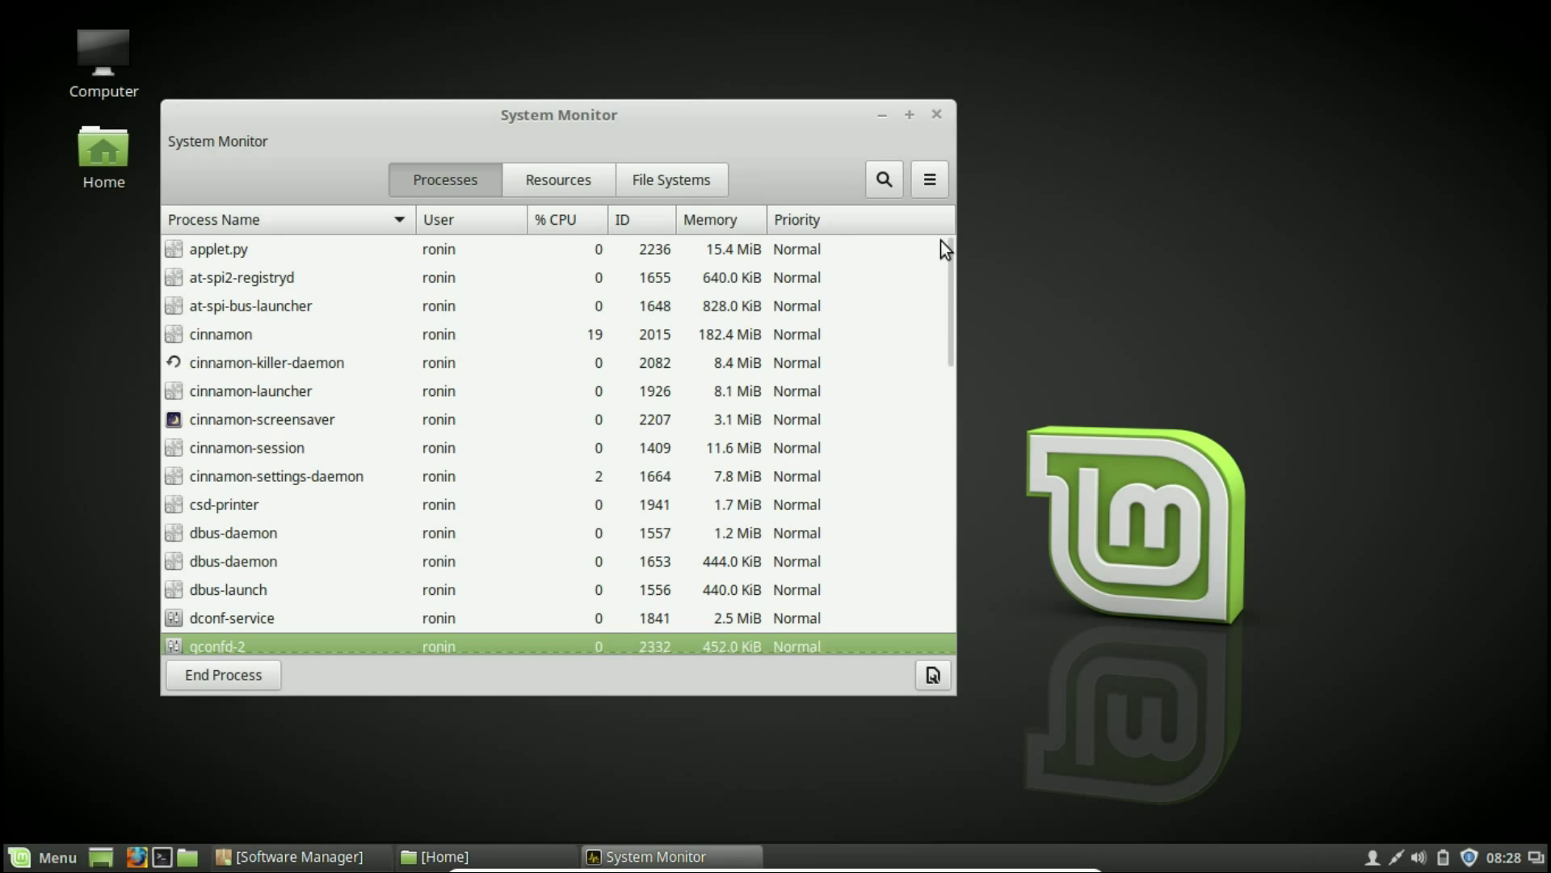
pyautogui.click(938, 114)
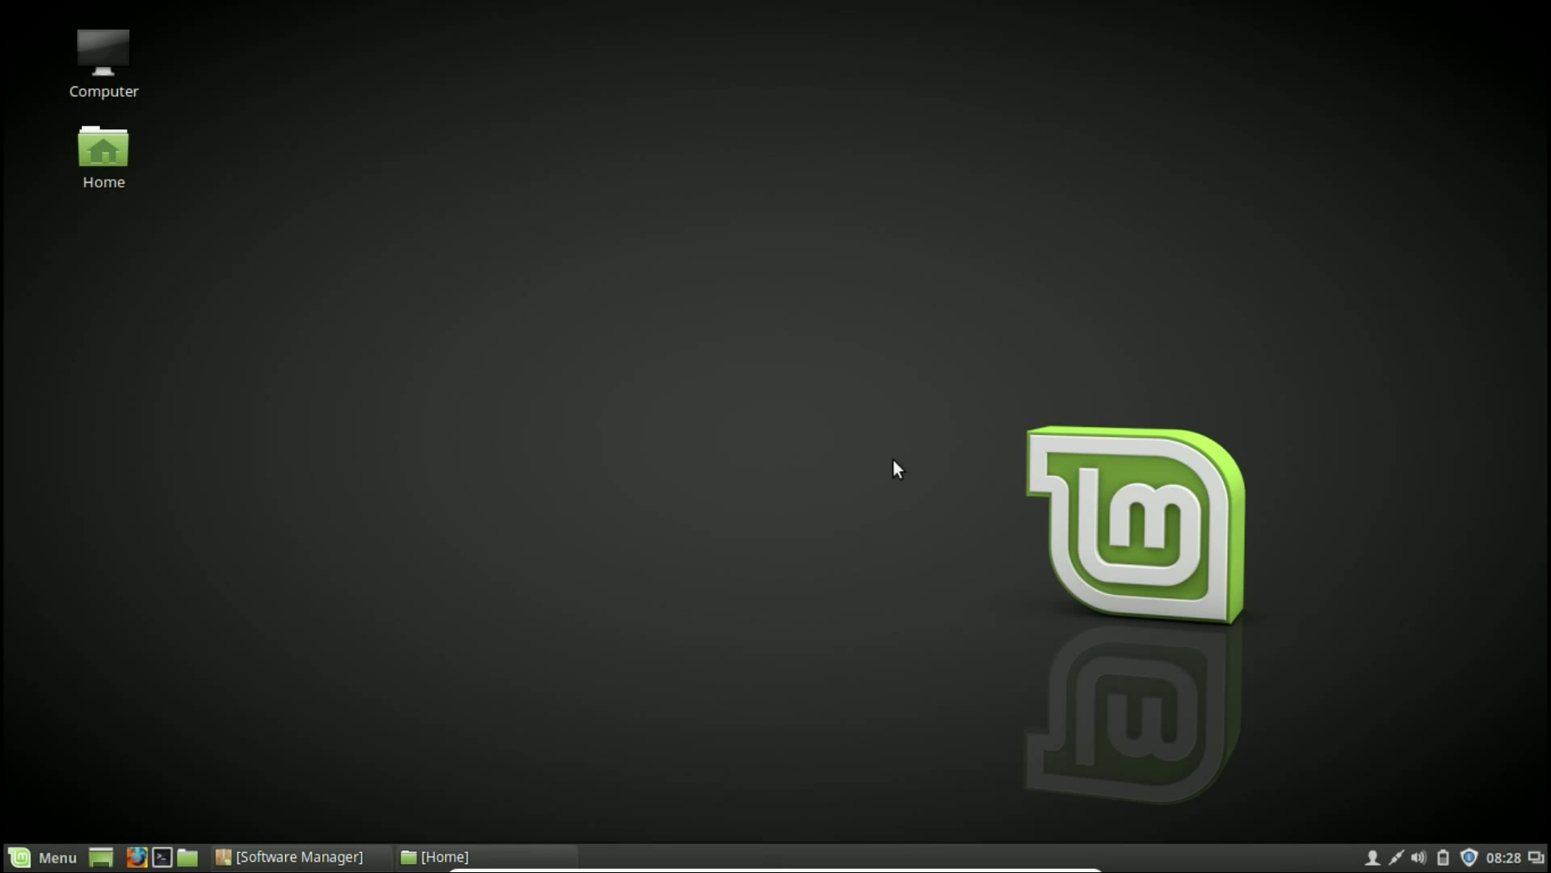